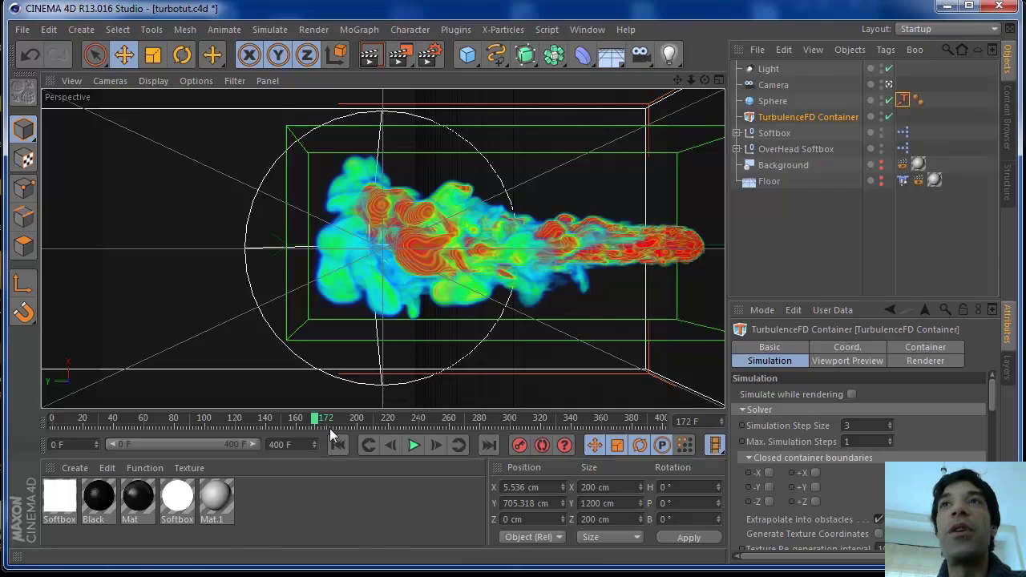
mouse_move(319, 422)
mouse_down()
mouse_move(213, 424)
mouse_move(470, 423)
mouse_move(415, 430)
mouse_move(197, 409)
mouse_move(313, 418)
mouse_up()
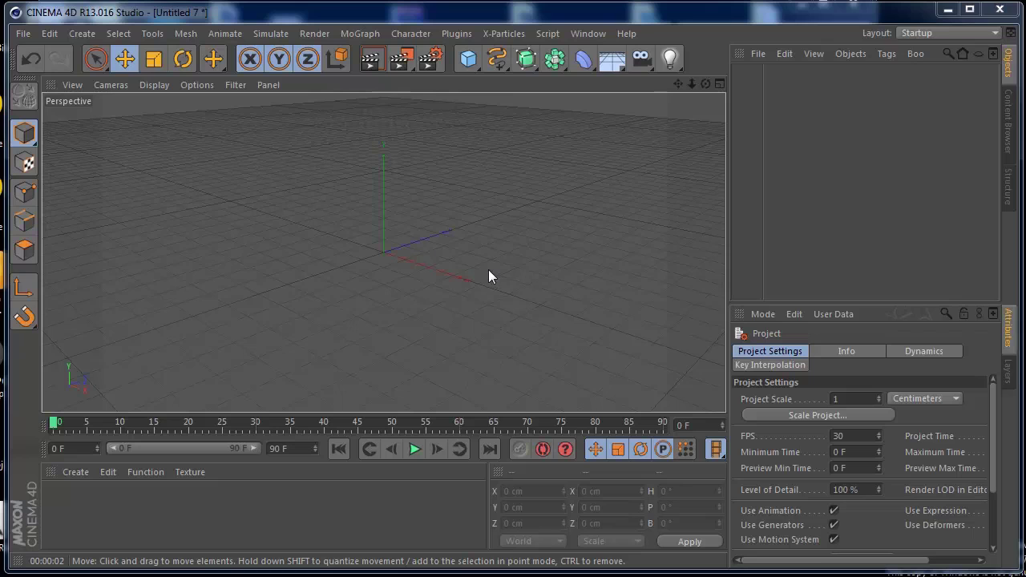
Step: Review the anti-aliasing, save and output options in the render settings
click(314, 33)
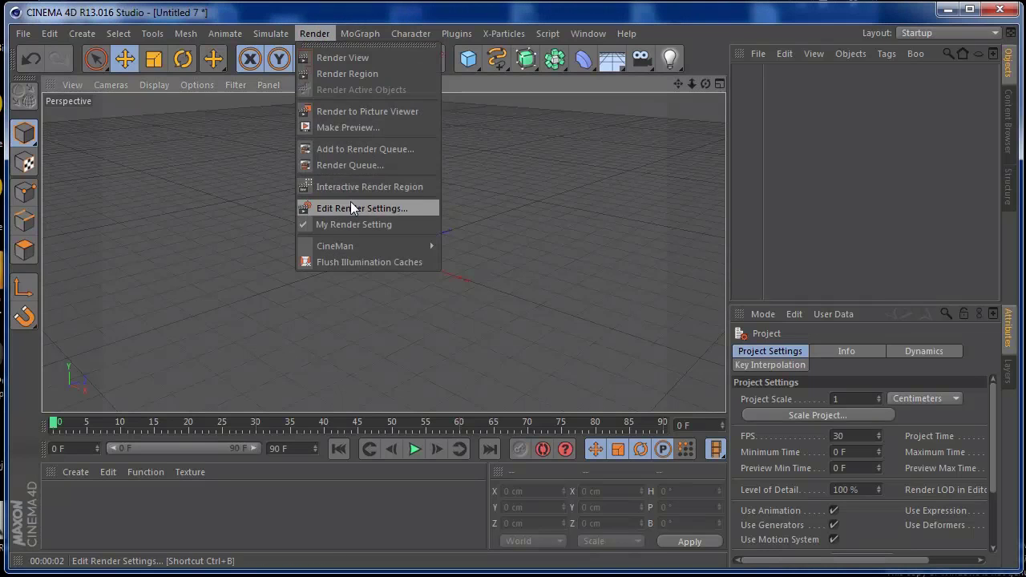
click(350, 202)
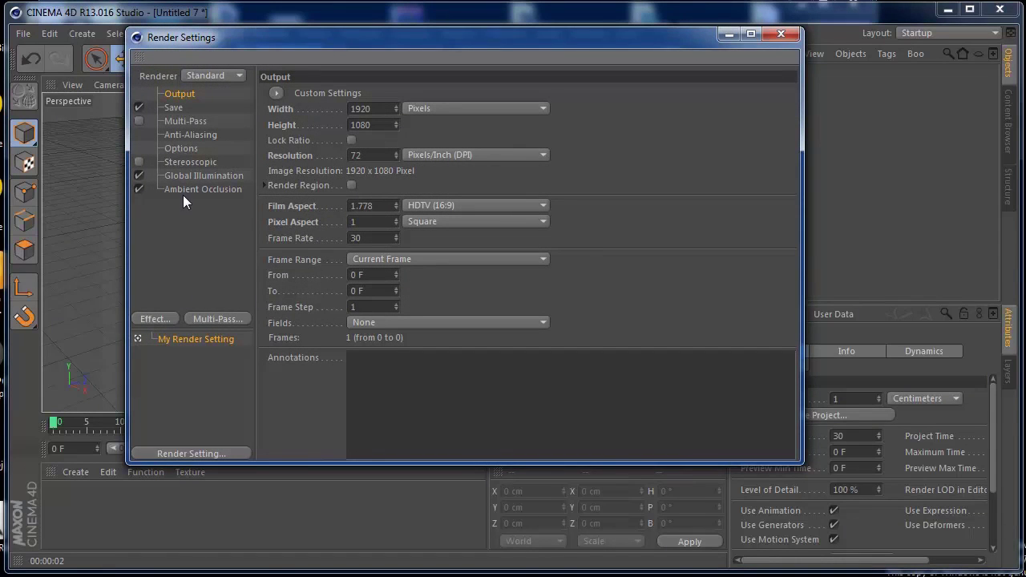
click(189, 136)
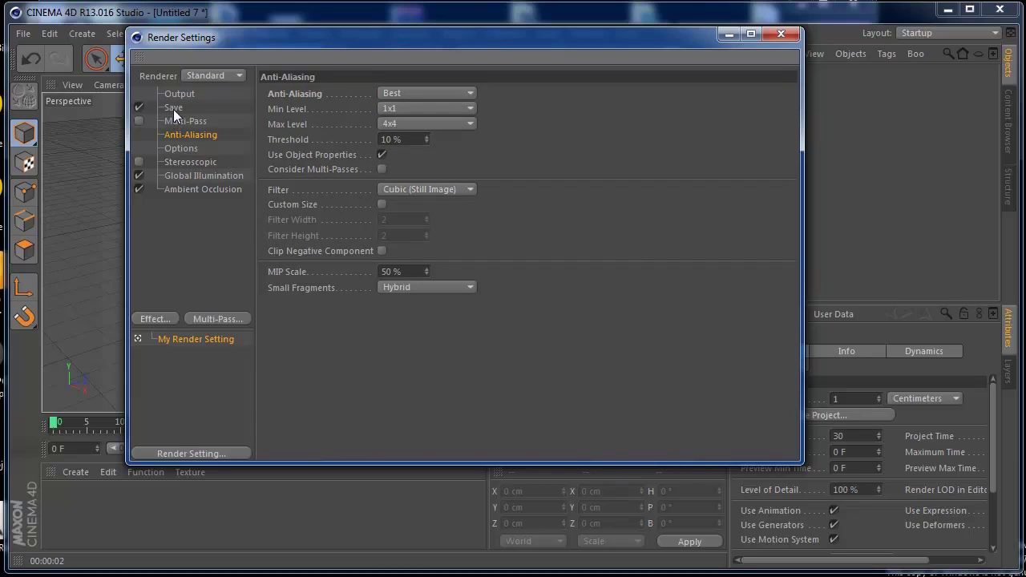
click(173, 109)
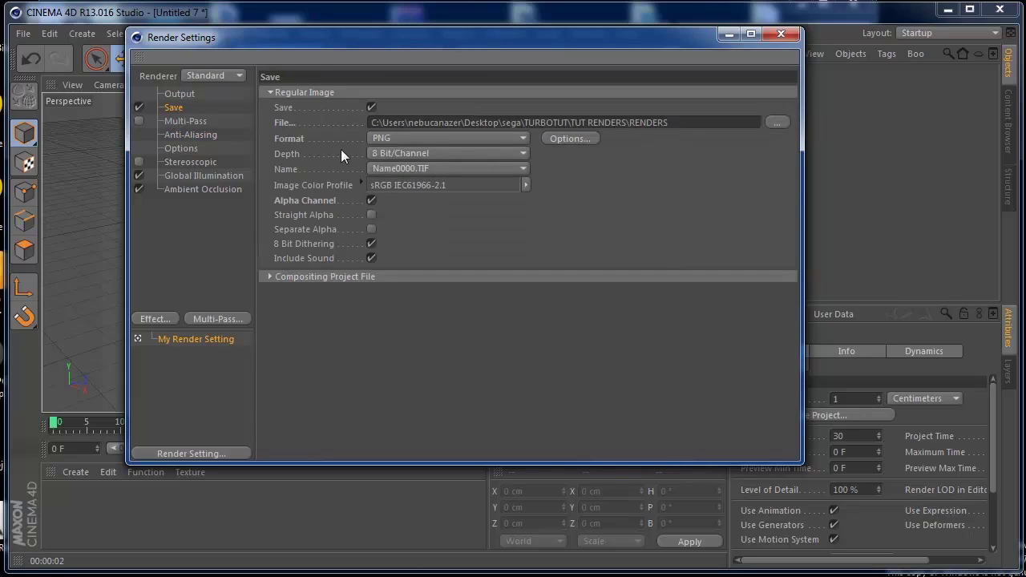
click(179, 95)
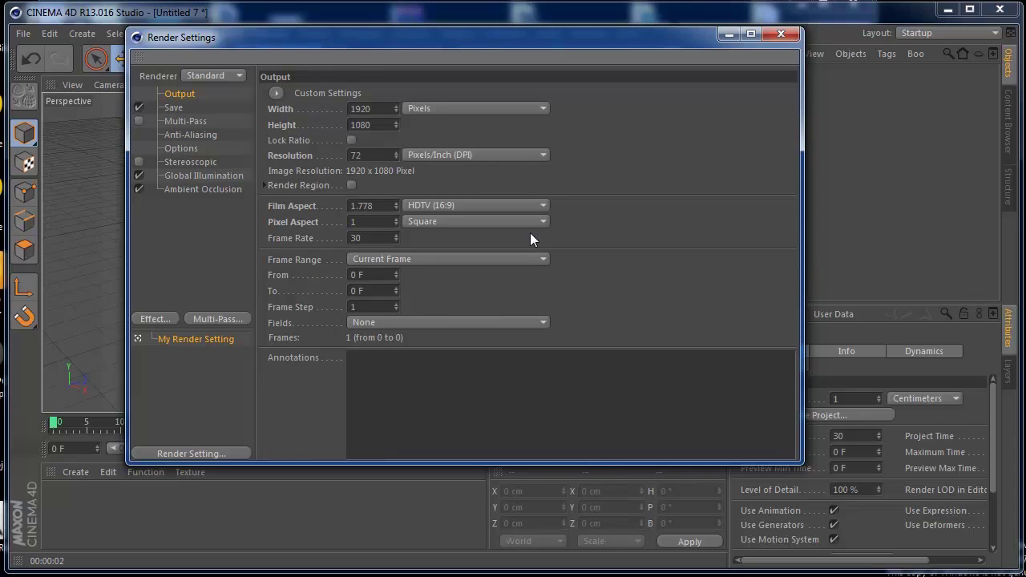
double_click(382, 108)
click(780, 34)
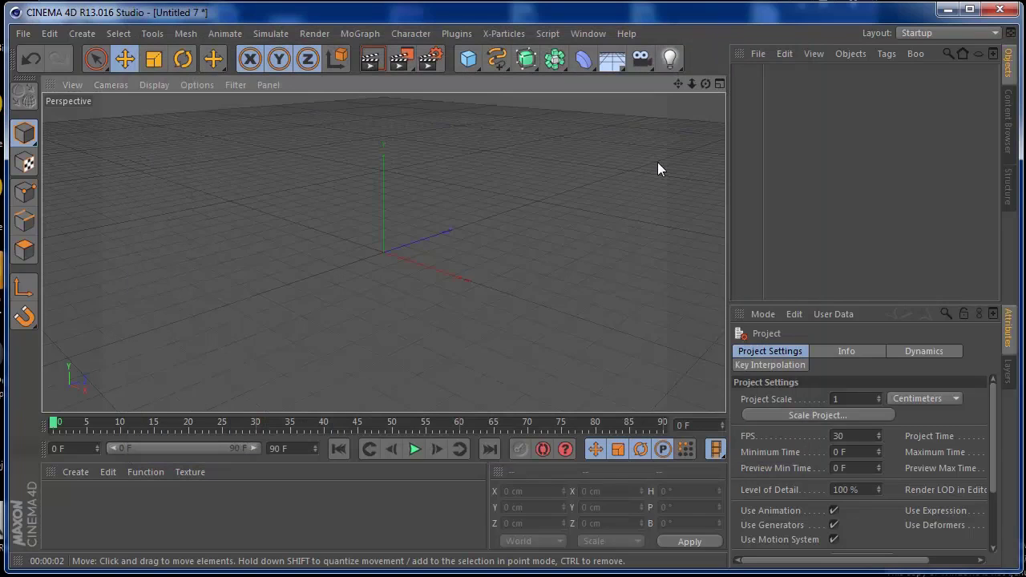
Step: Add a TurbulenceFD Container to the empty scene
drag(690, 83, 613, 107)
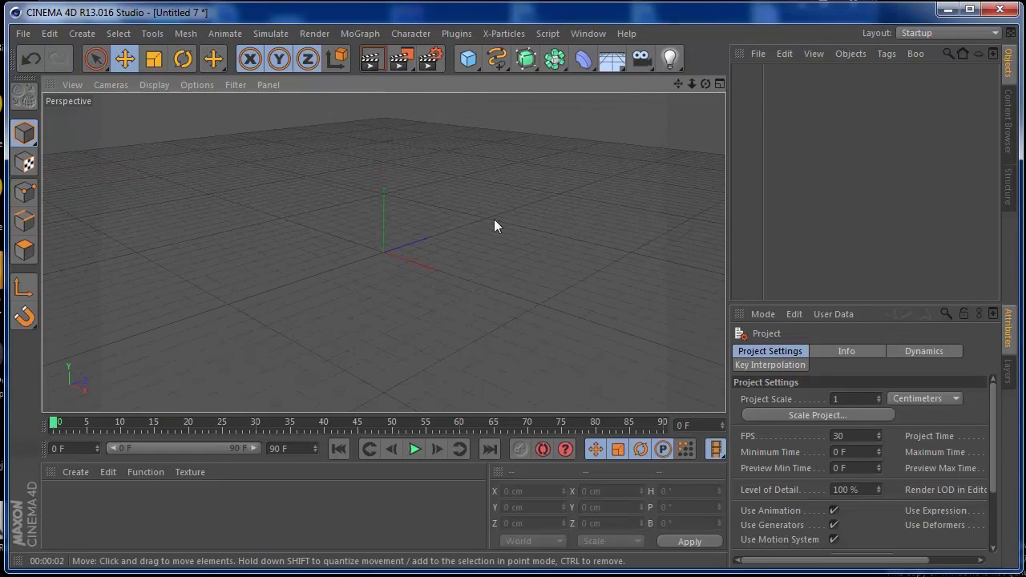
click(457, 34)
mouse_move(471, 113)
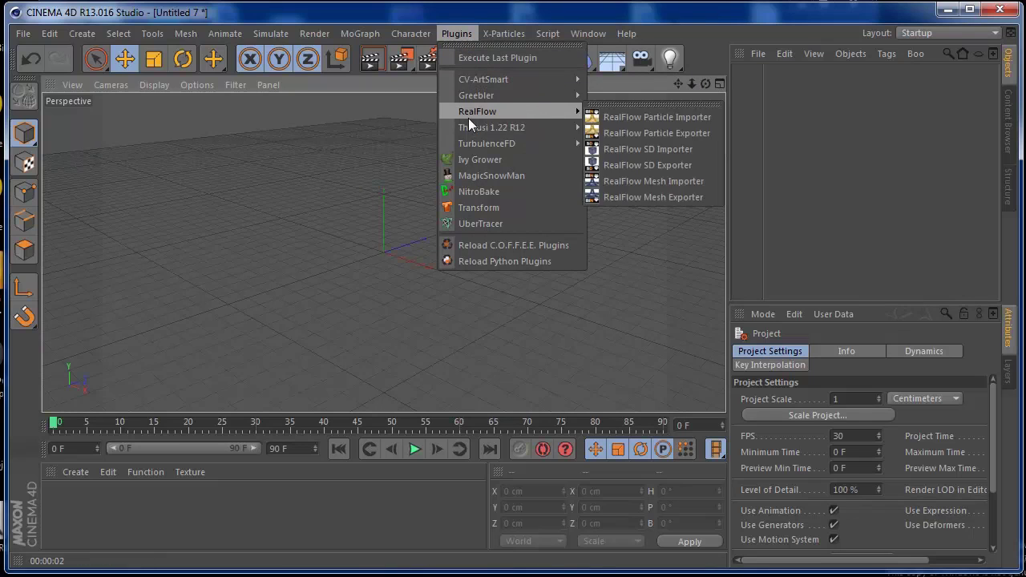
mouse_move(479, 144)
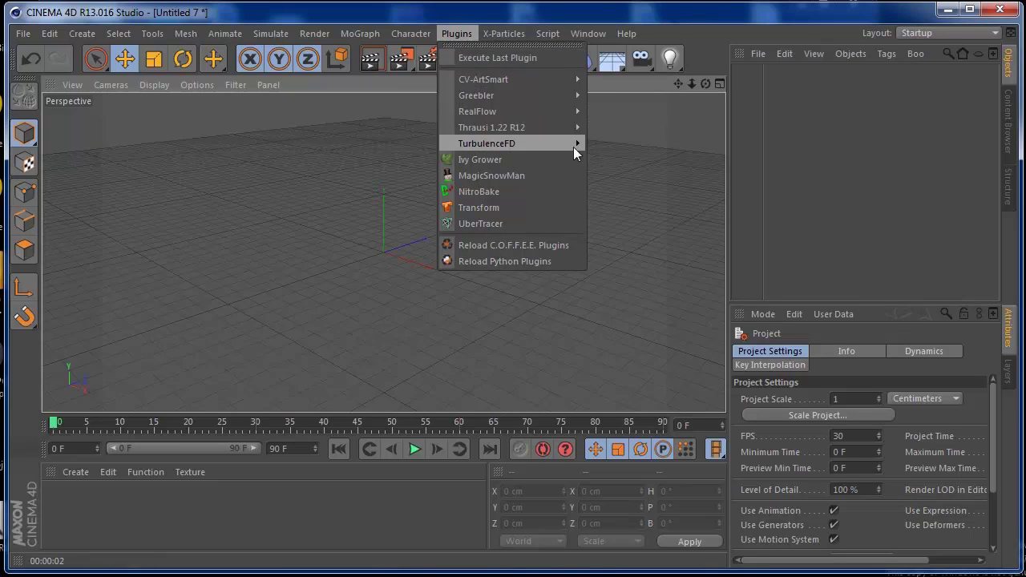
click(614, 150)
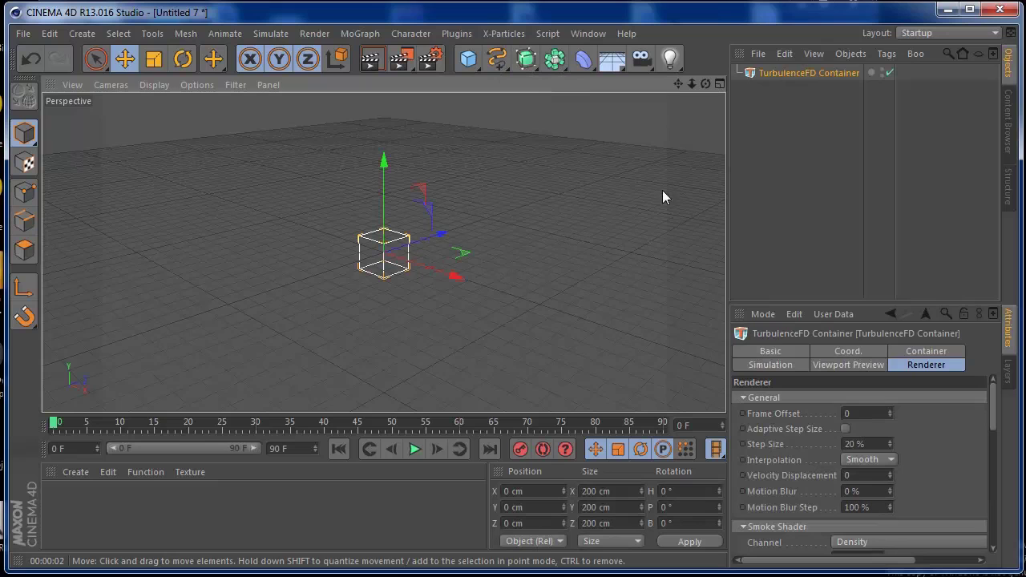
Step: Set the TurbulenceFD container's Y volume dimension to 1500 cm
drag(704, 83, 669, 80)
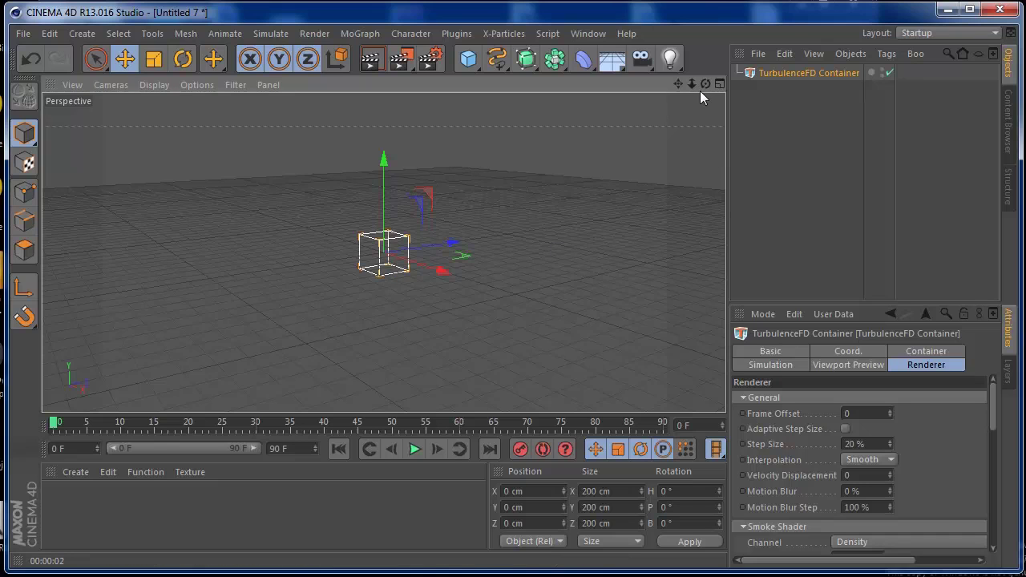
drag(691, 85, 810, 76)
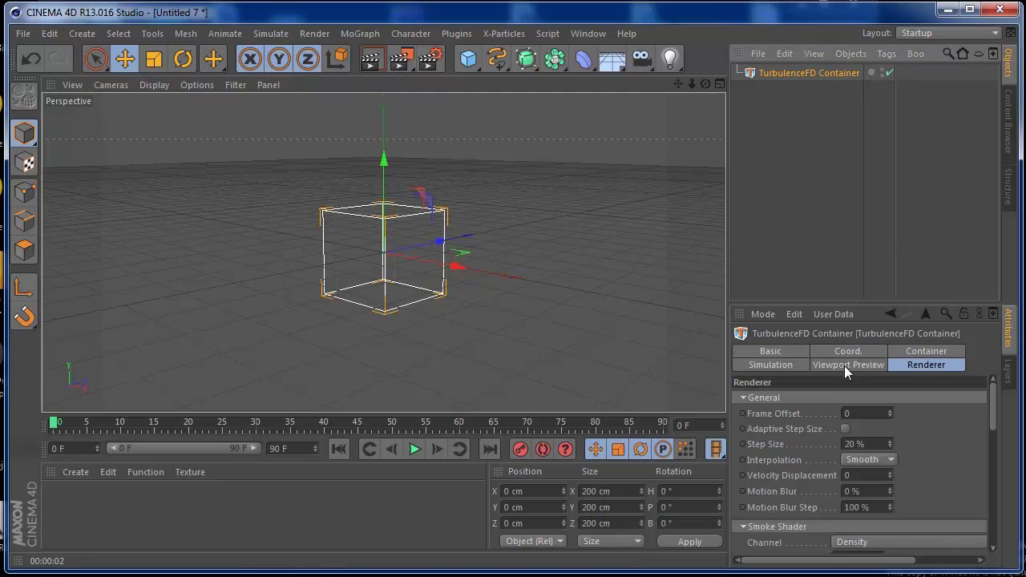
click(912, 353)
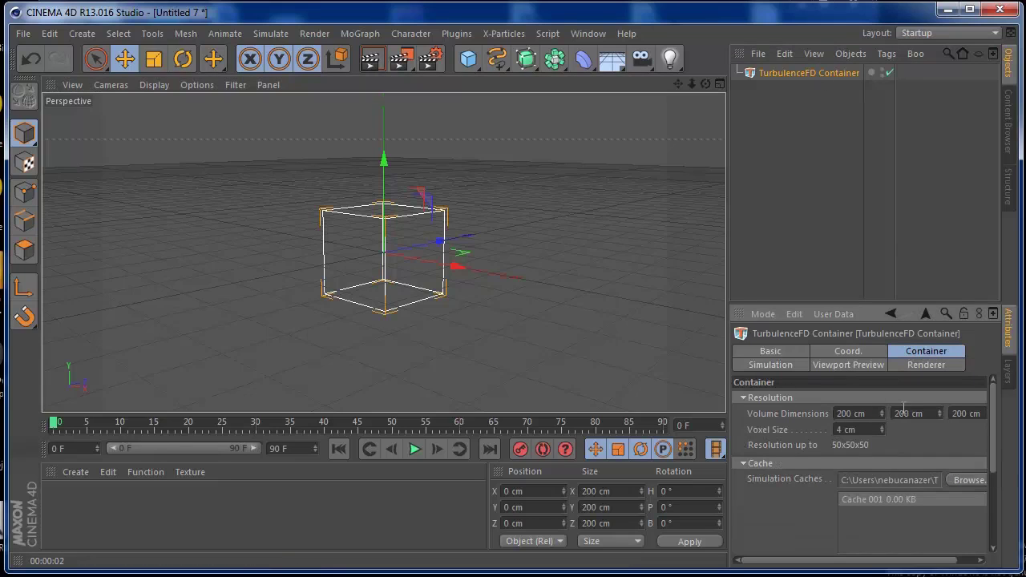
click(927, 413)
text(5)
text(5)
text(00)
key(Return)
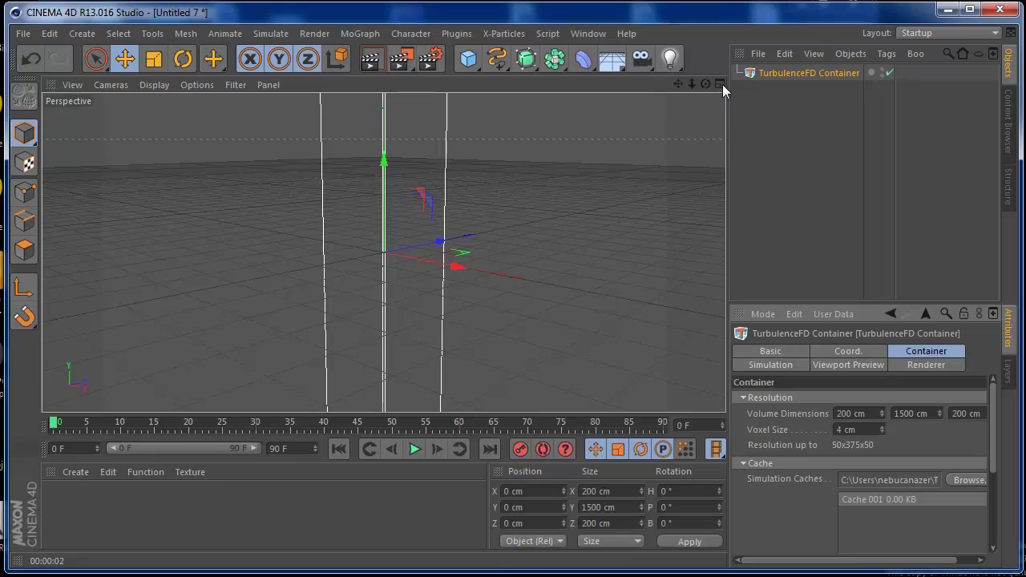
Step: Add a sphere primitive and set its radius to 2 cm
click(468, 58)
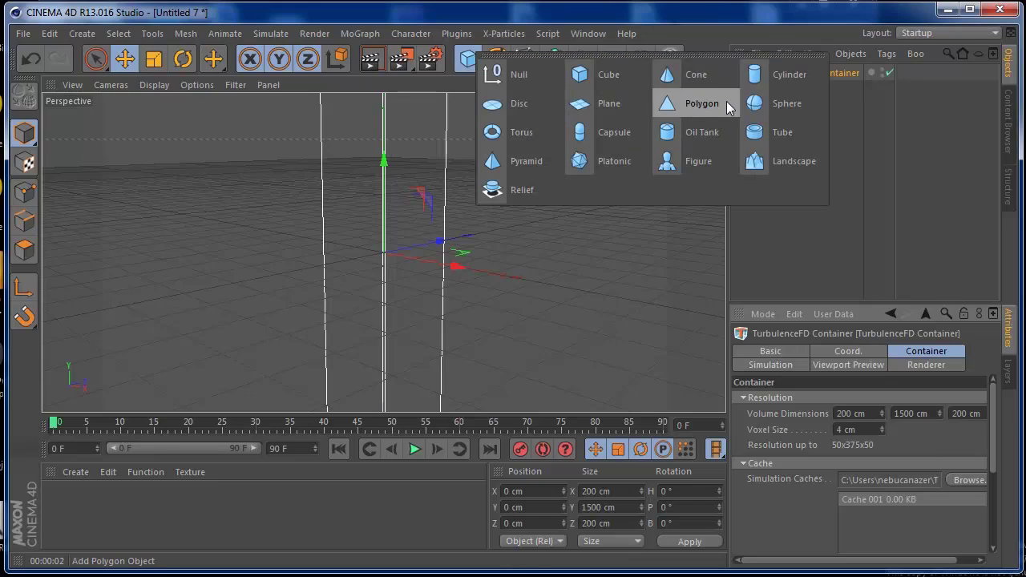
click(758, 105)
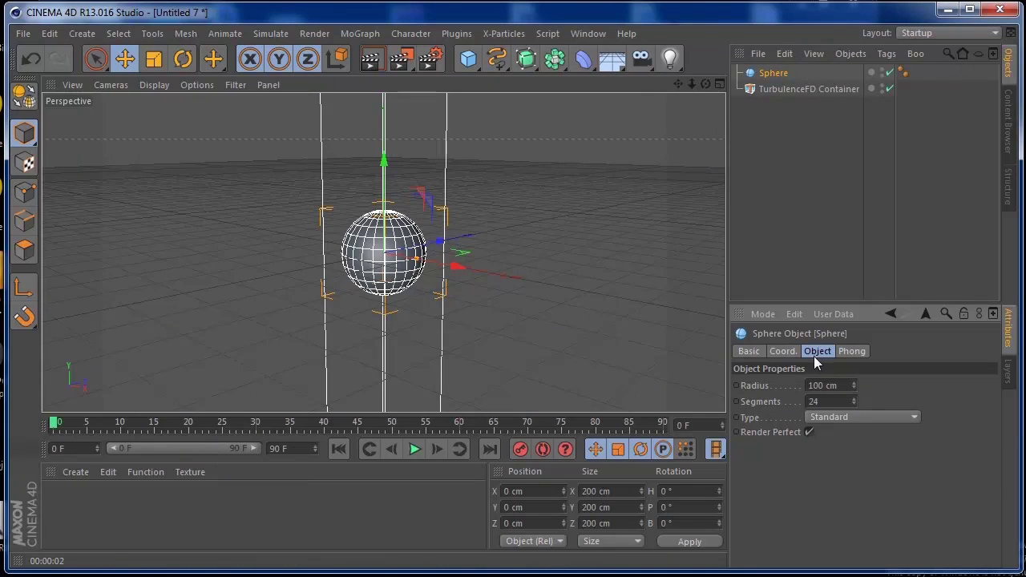
click(837, 386)
text(2)
key(Return)
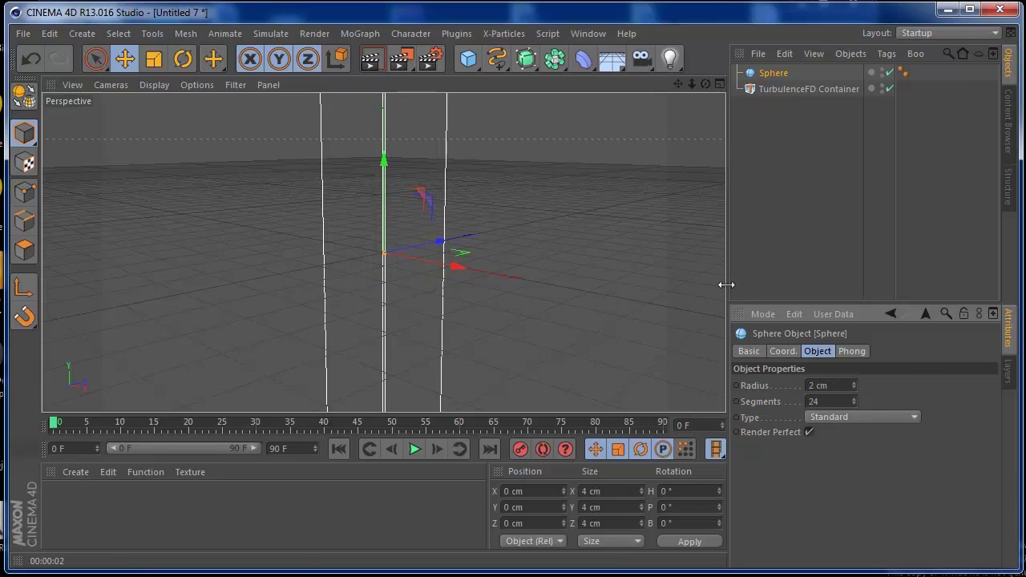
Step: In the Front view, move the TurbulenceFD container up along Y to about 735 cm
click(719, 84)
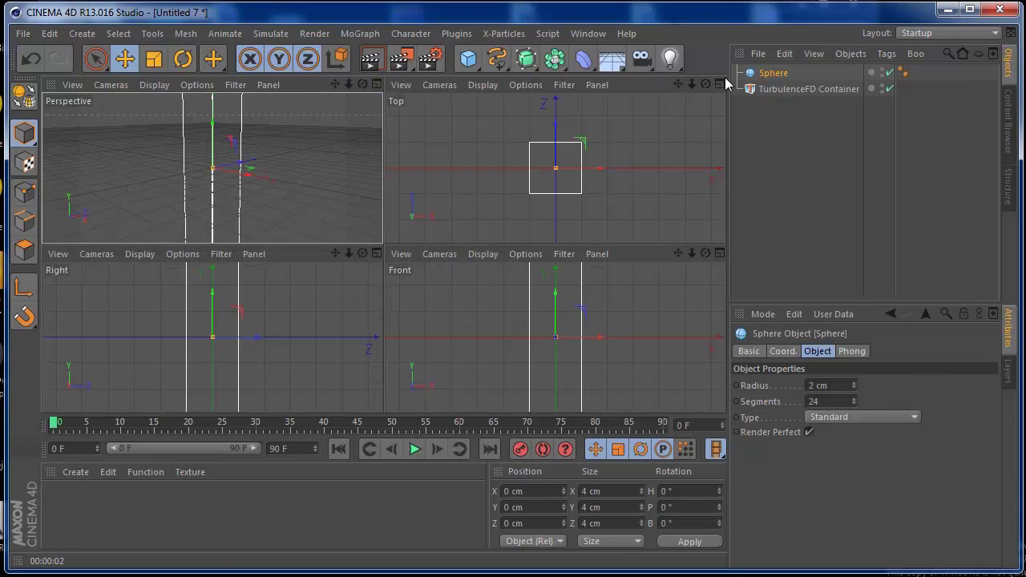
click(717, 253)
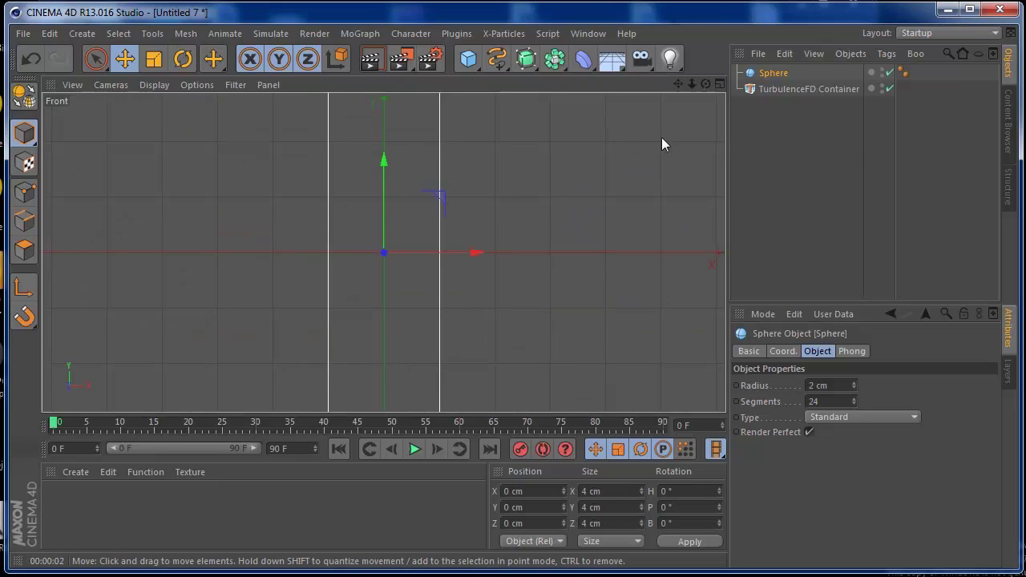
drag(692, 85, 419, 95)
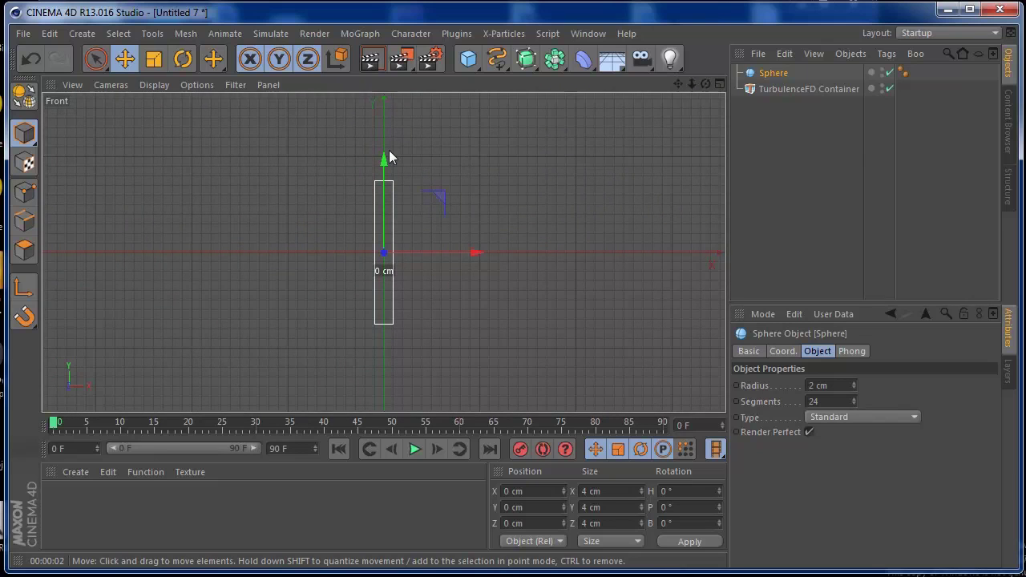
click(769, 89)
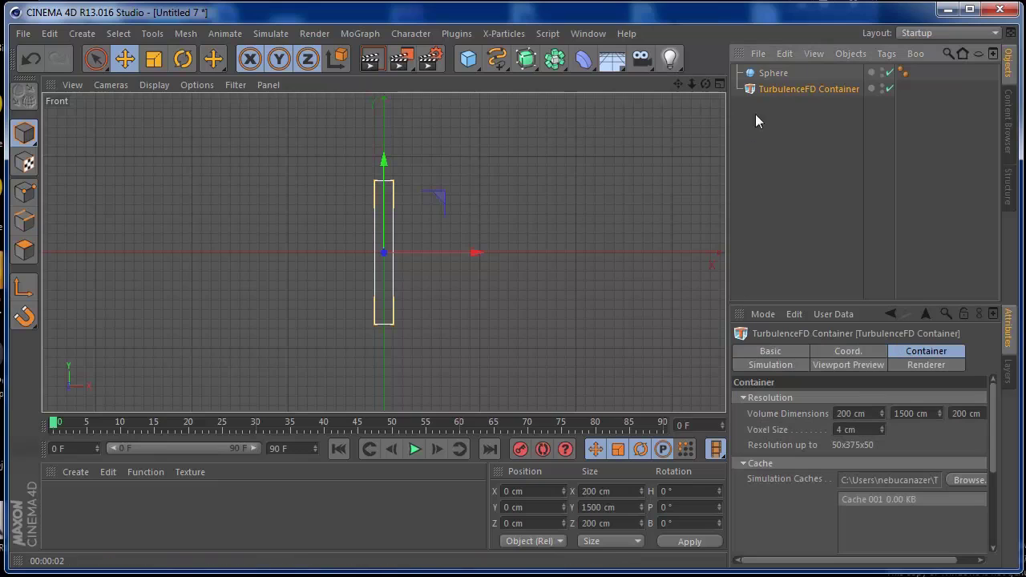
drag(385, 163, 390, 93)
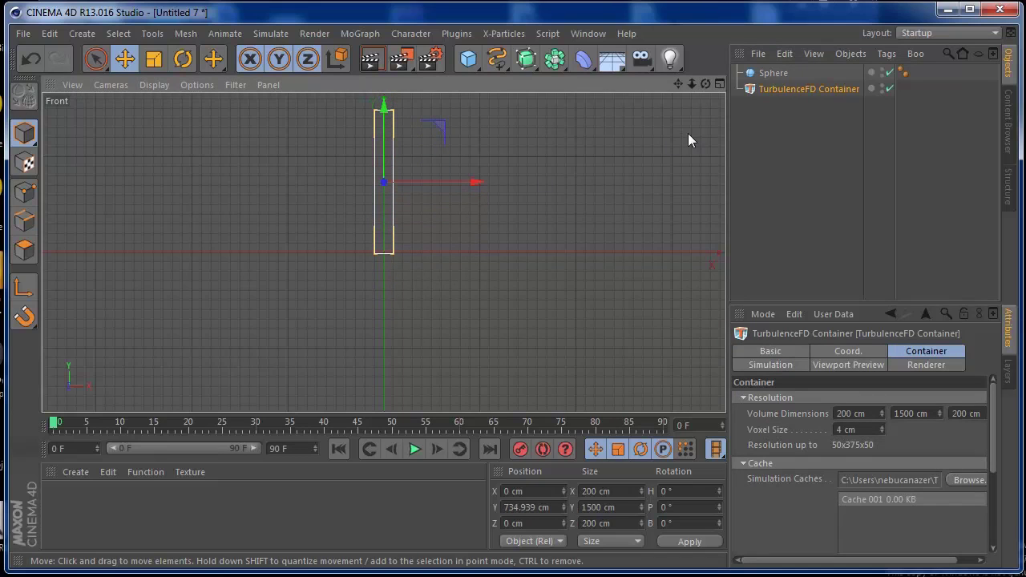
Step: Move the sphere slightly down along Y to about -4.8 cm, near the container's base
click(769, 74)
drag(691, 83, 922, 109)
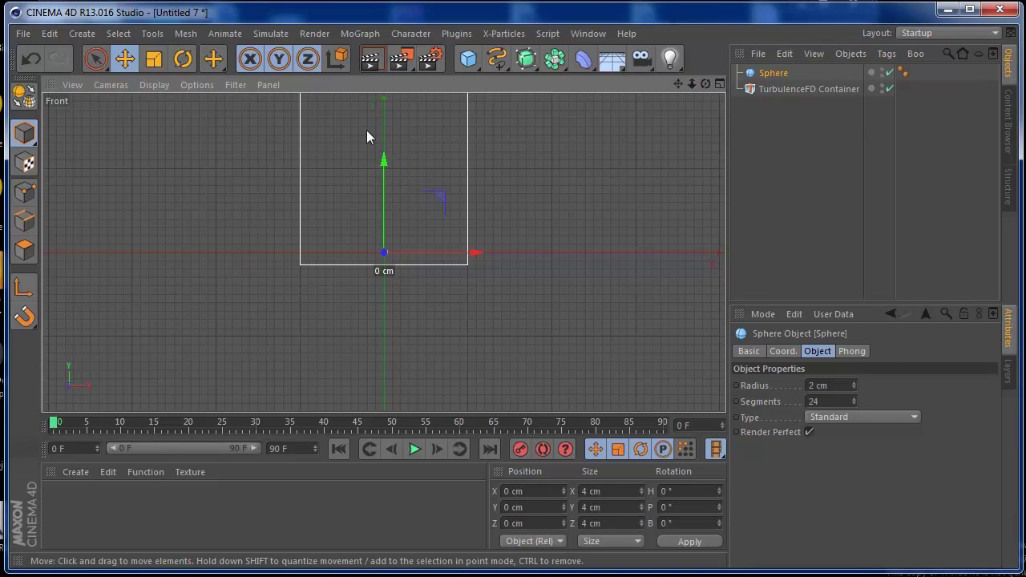
drag(373, 161, 379, 167)
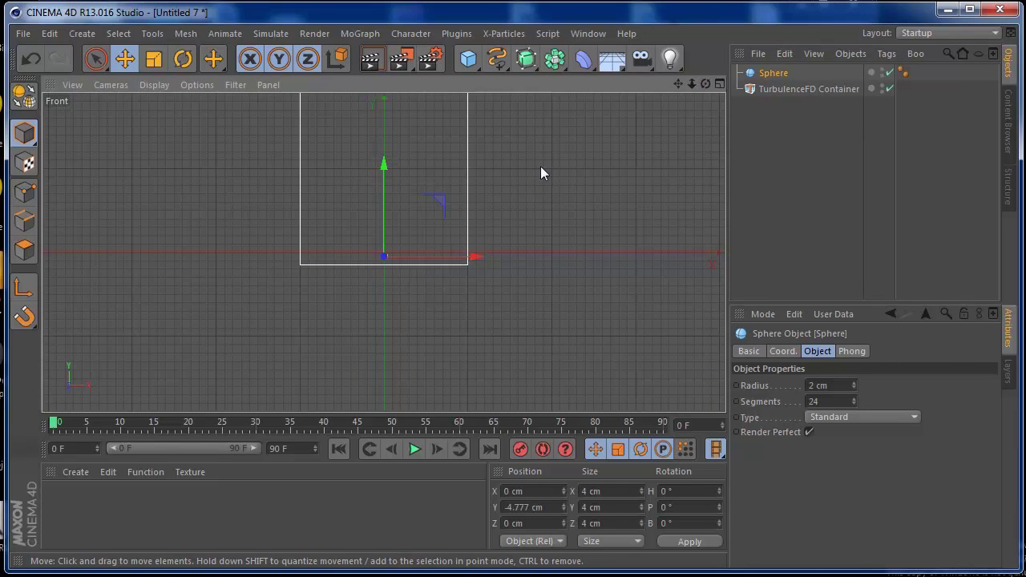
Step: Return to the Perspective view and add a TurbulenceFD Emitter tag to the sphere
click(719, 83)
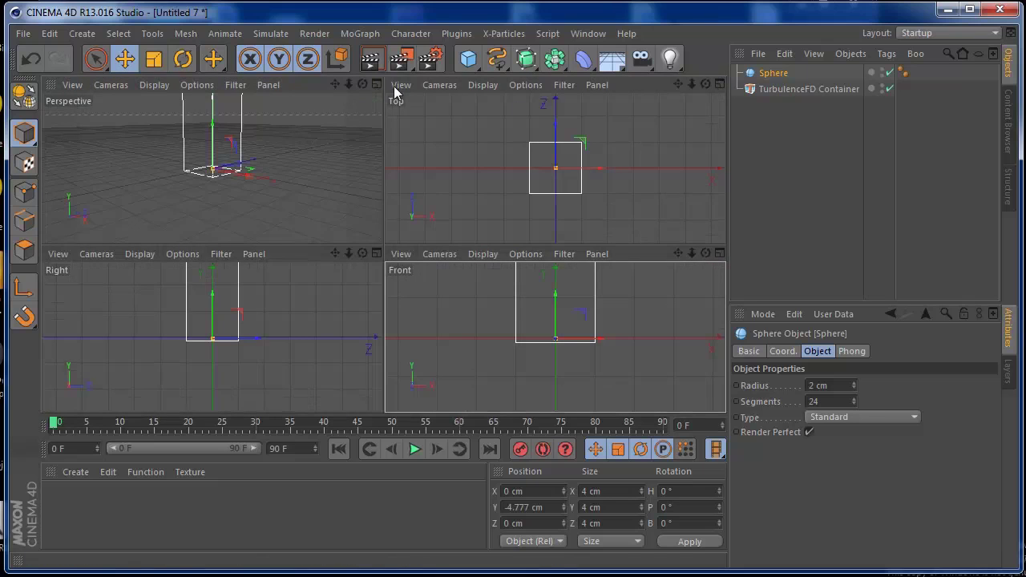
click(376, 85)
drag(680, 84, 671, 163)
drag(705, 83, 578, 85)
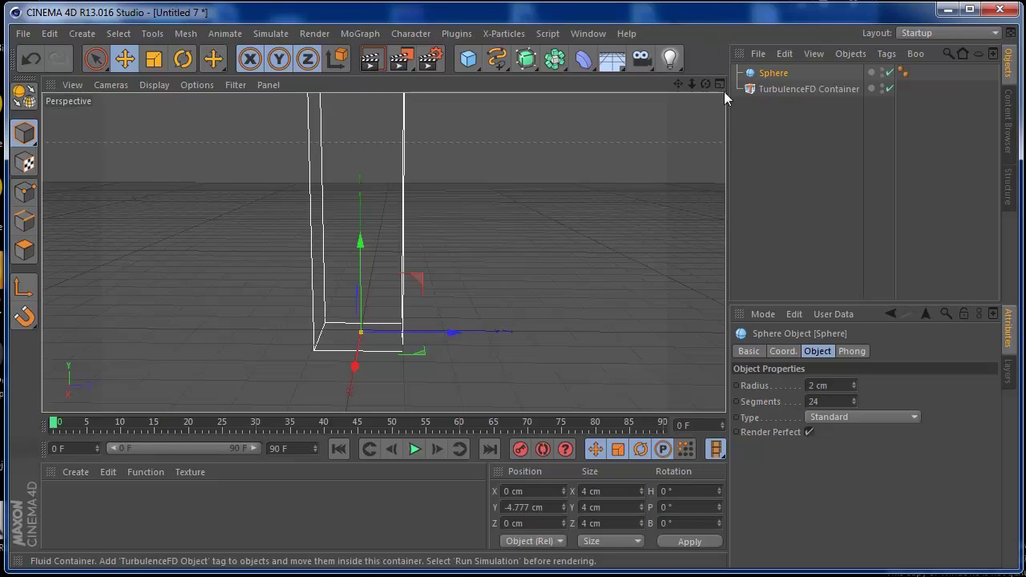
right_click(761, 74)
mouse_move(843, 175)
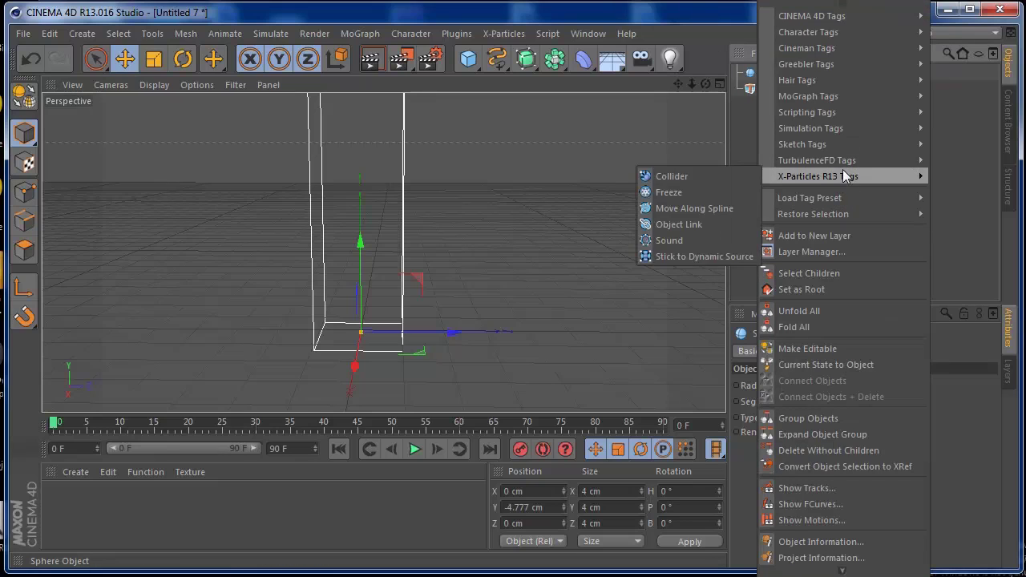
click(944, 161)
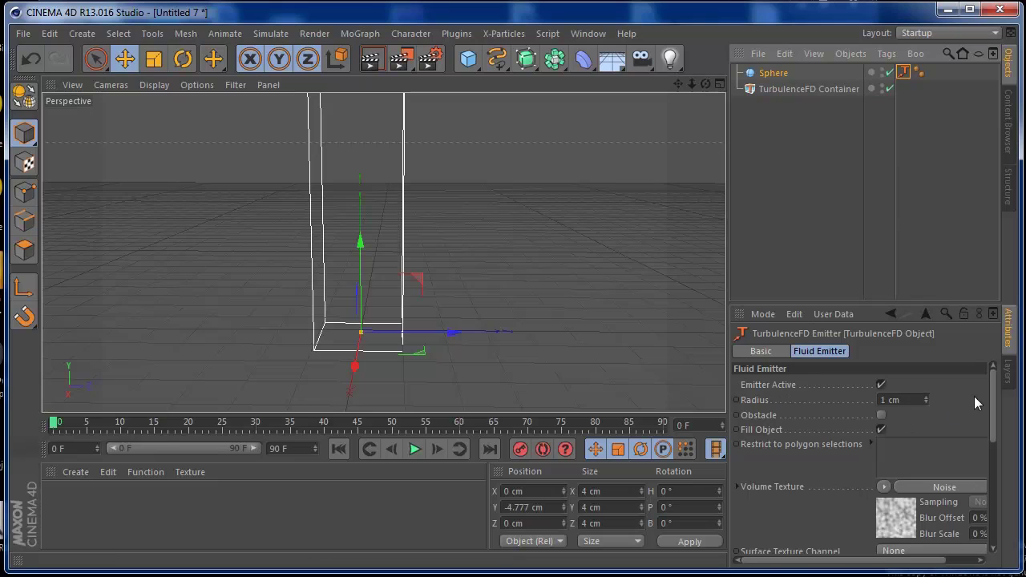
Step: Raise the sphere emitter's density value to 2.12
drag(992, 403, 992, 509)
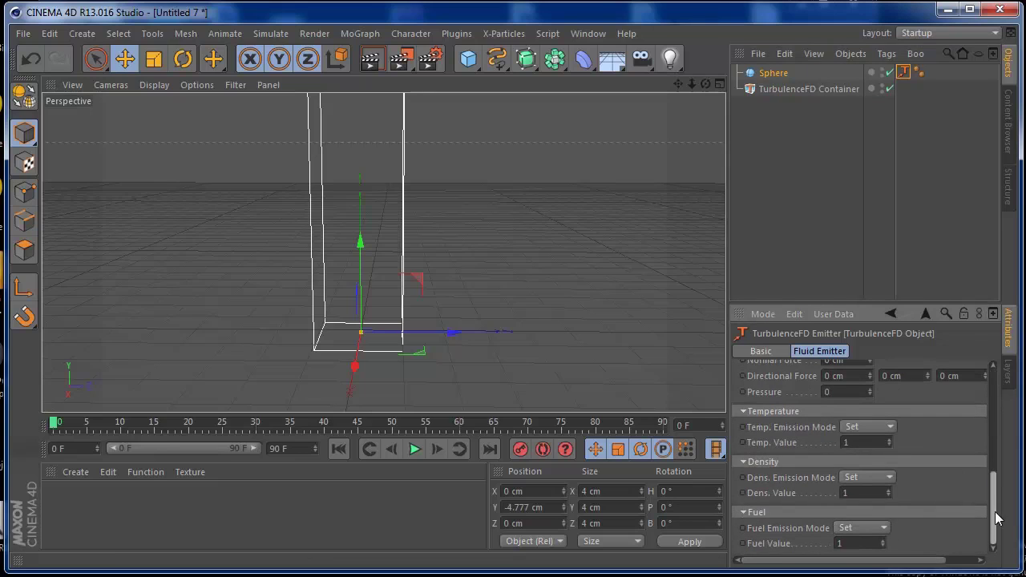
click(888, 490)
drag(881, 454, 874, 399)
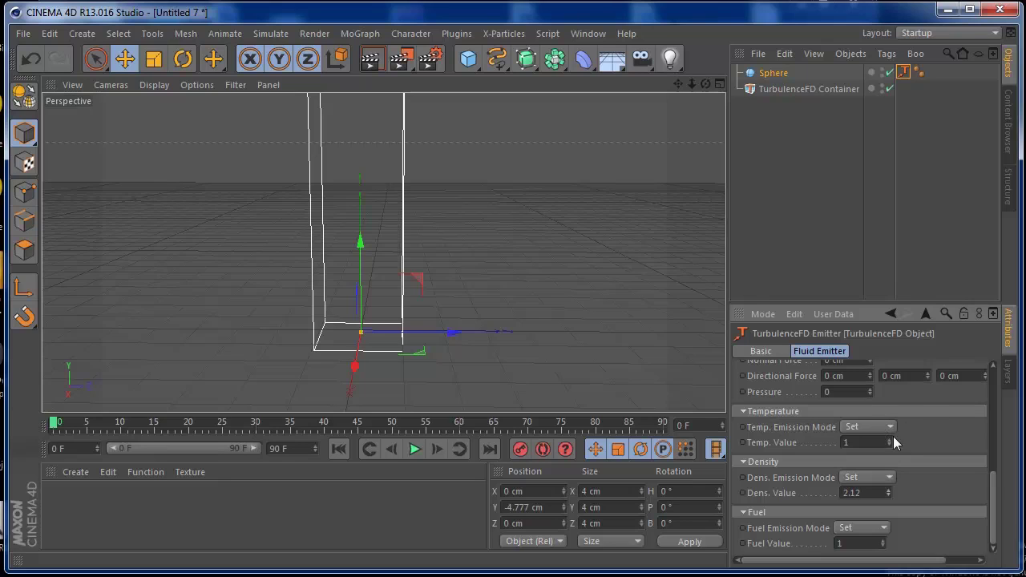
drag(996, 489, 998, 458)
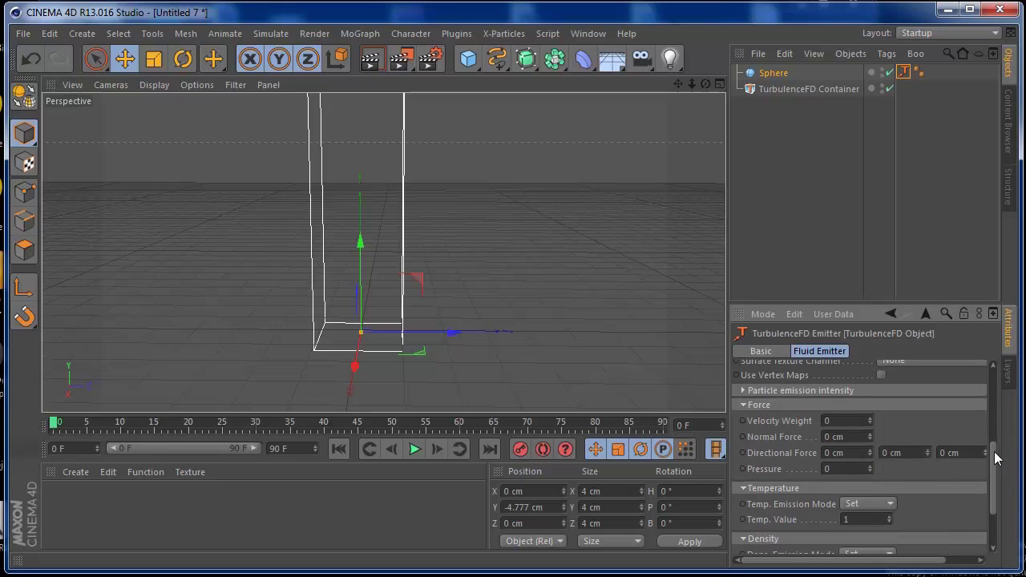
drag(996, 453, 998, 415)
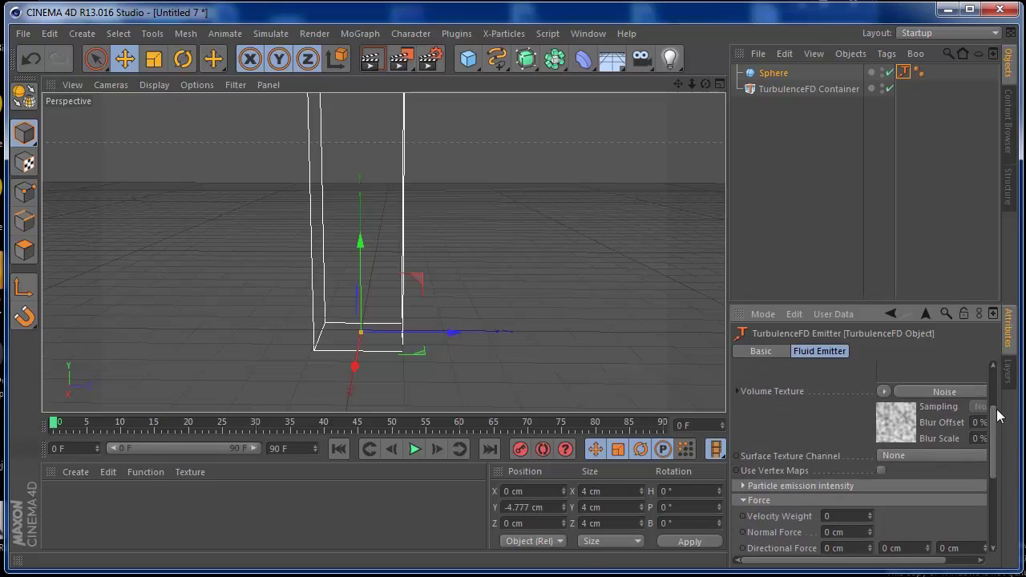
Step: Select the TurbulenceFD Container and run its fluid simulation, keeping the progress window clear of the emitter
click(841, 89)
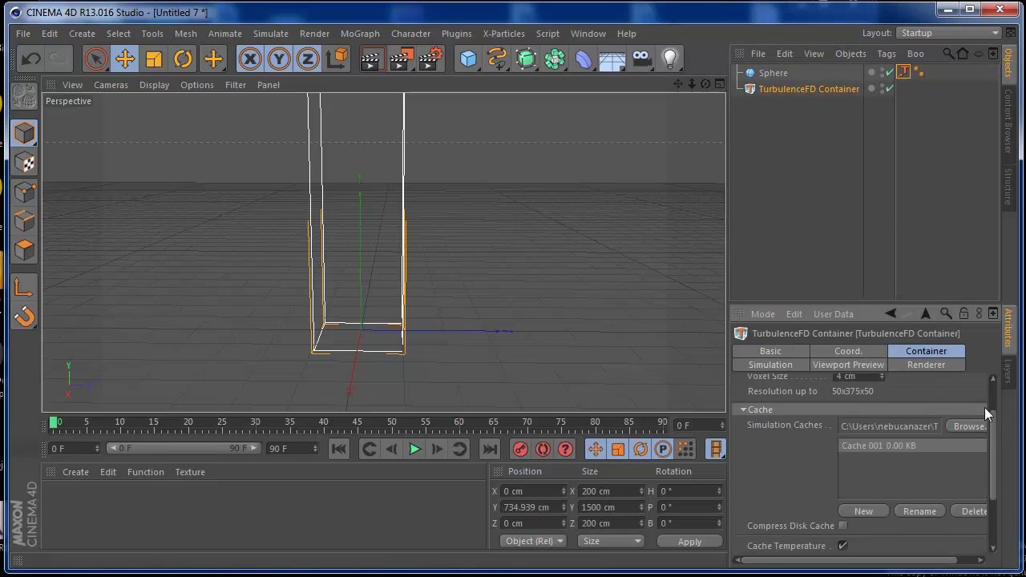
click(930, 365)
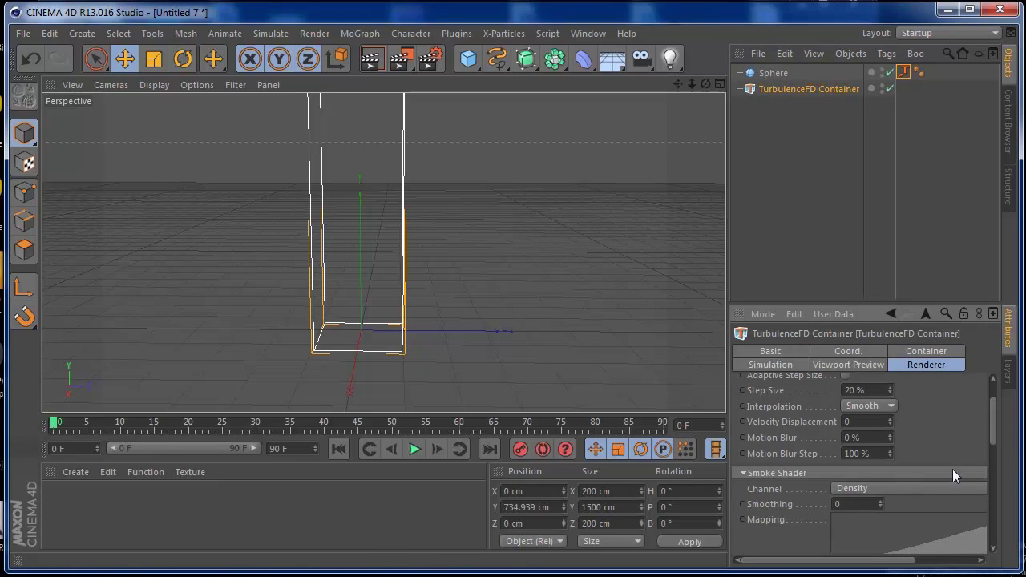
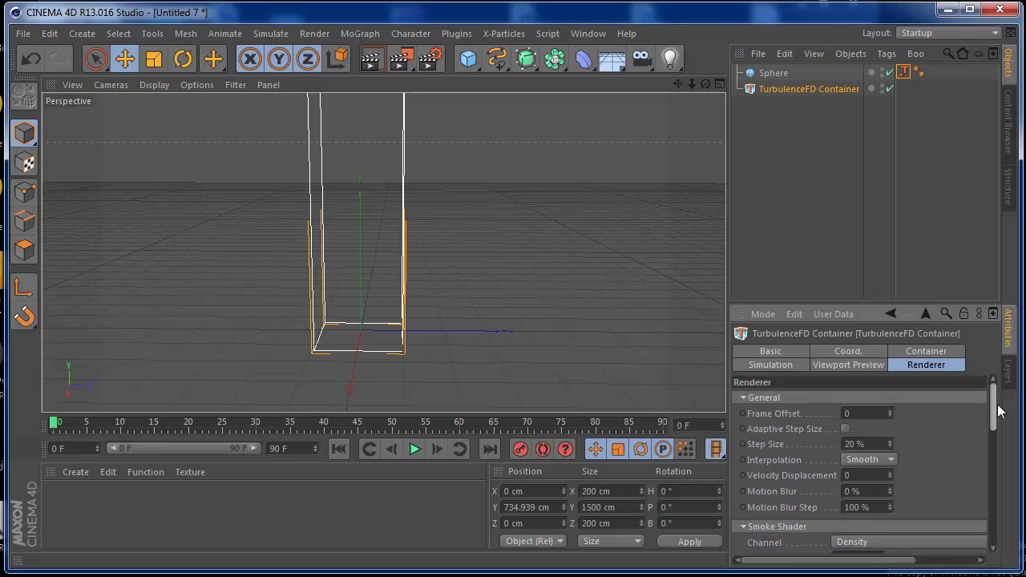
drag(994, 415, 992, 489)
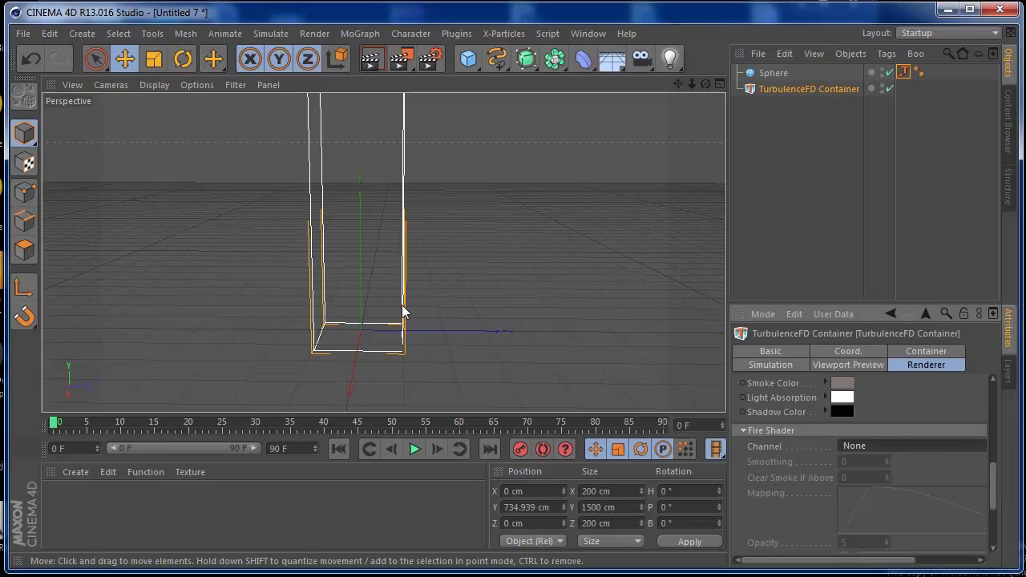
drag(991, 488, 994, 408)
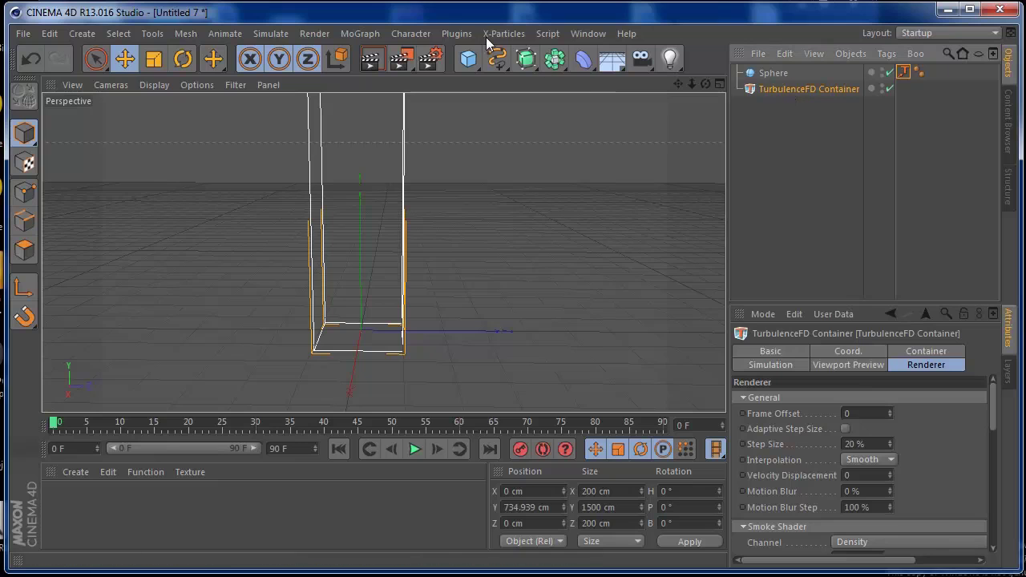
click(456, 33)
mouse_move(489, 143)
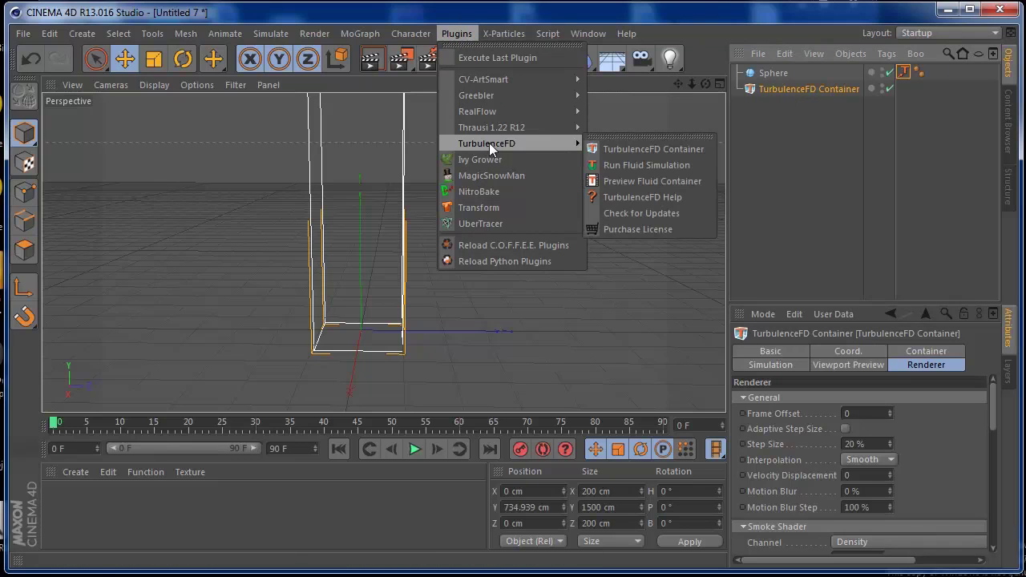
click(615, 165)
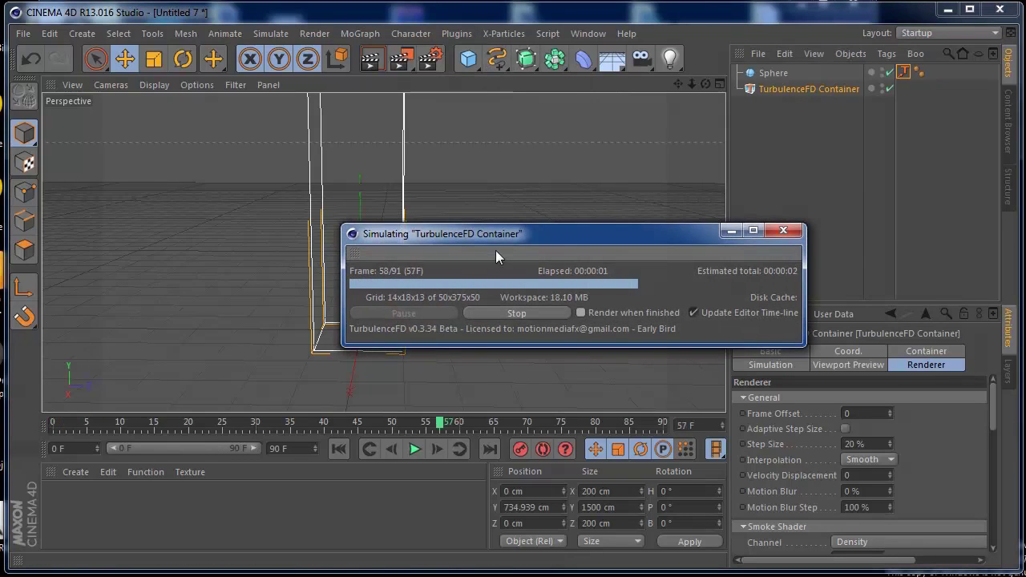
drag(482, 234, 638, 165)
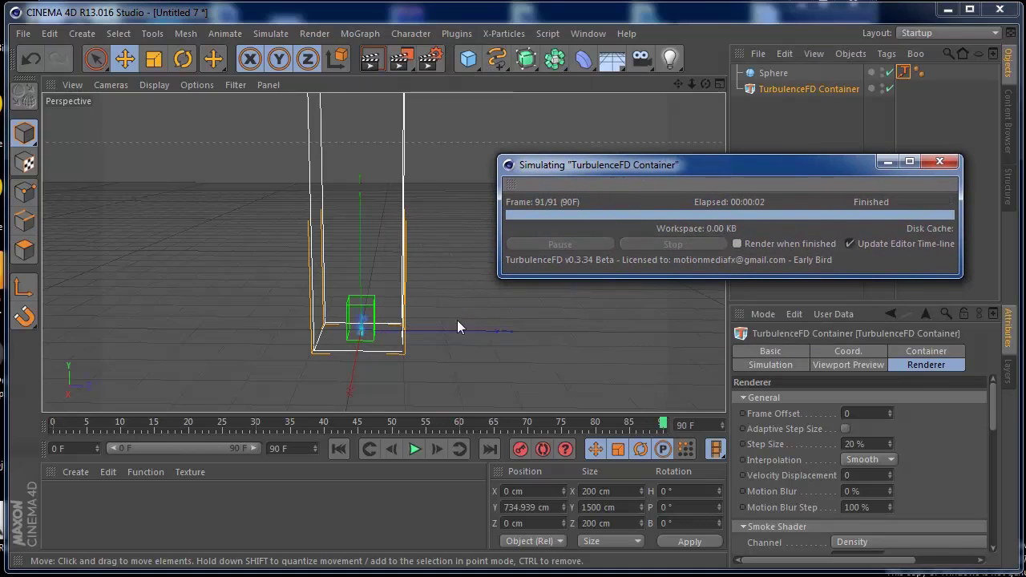
Step: Play back the simulation from the first frame with a closer view of the emitter, and close the simulation window
click(338, 450)
click(415, 450)
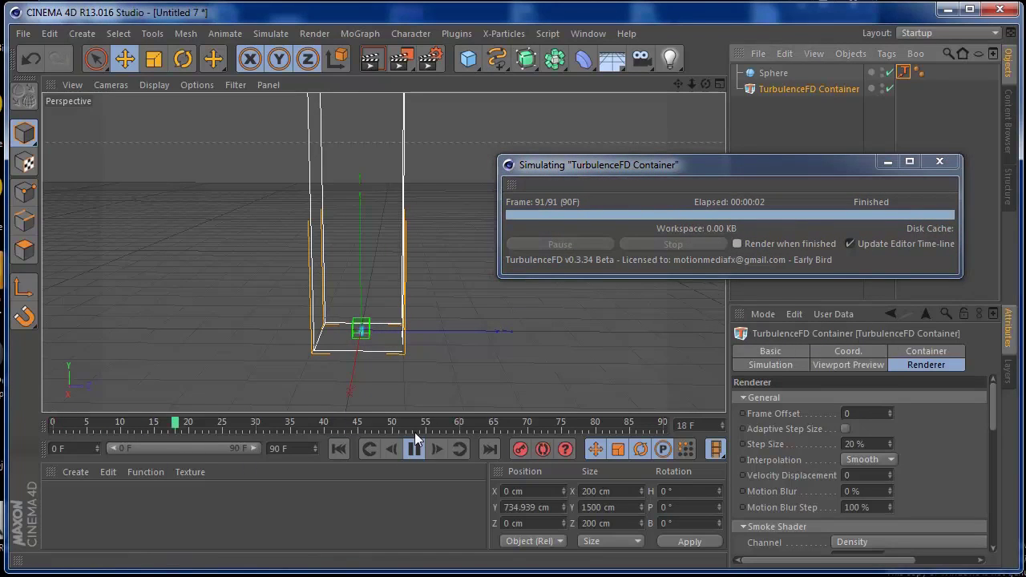
click(417, 450)
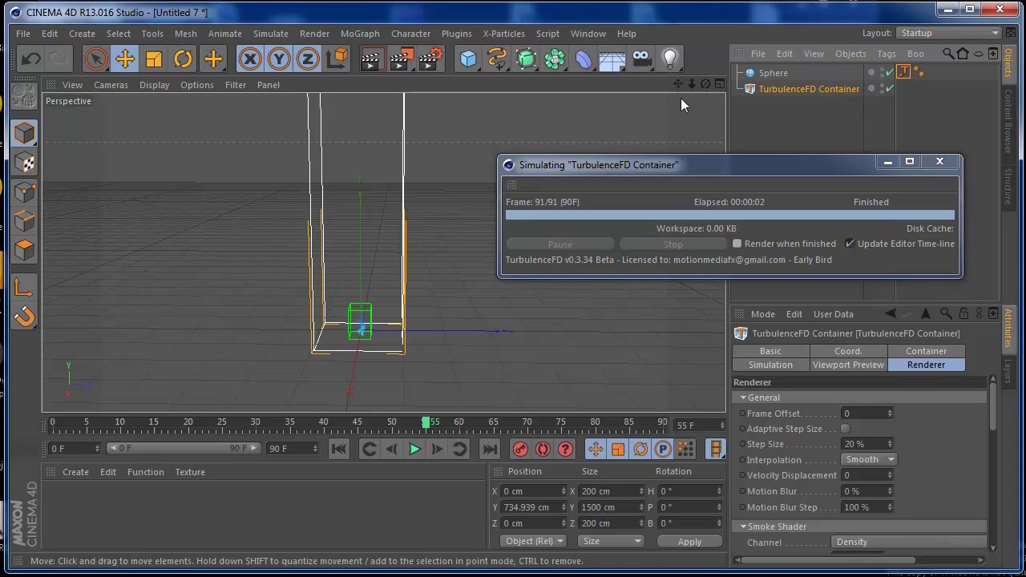
drag(691, 84, 496, 387)
click(339, 448)
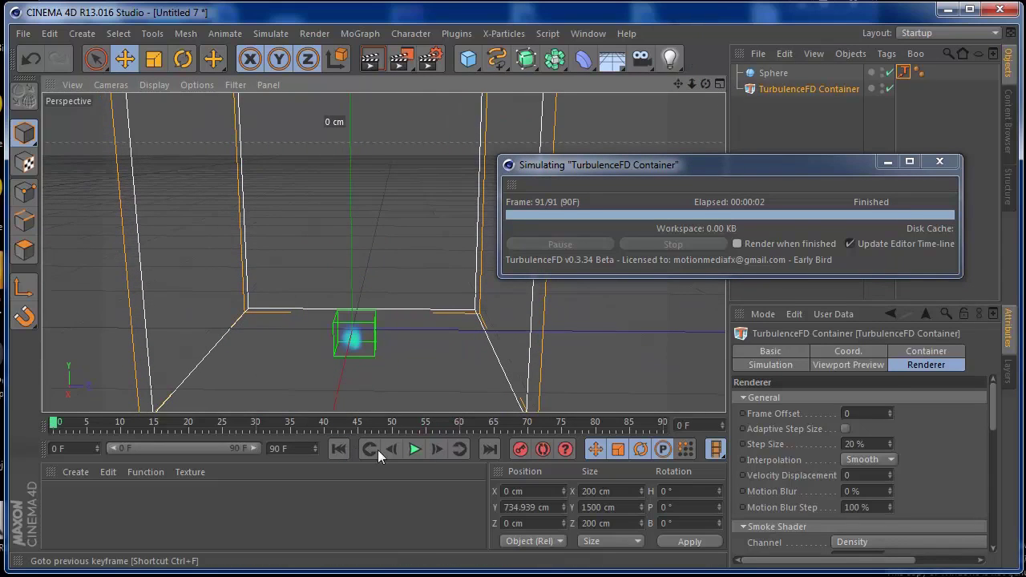
click(415, 450)
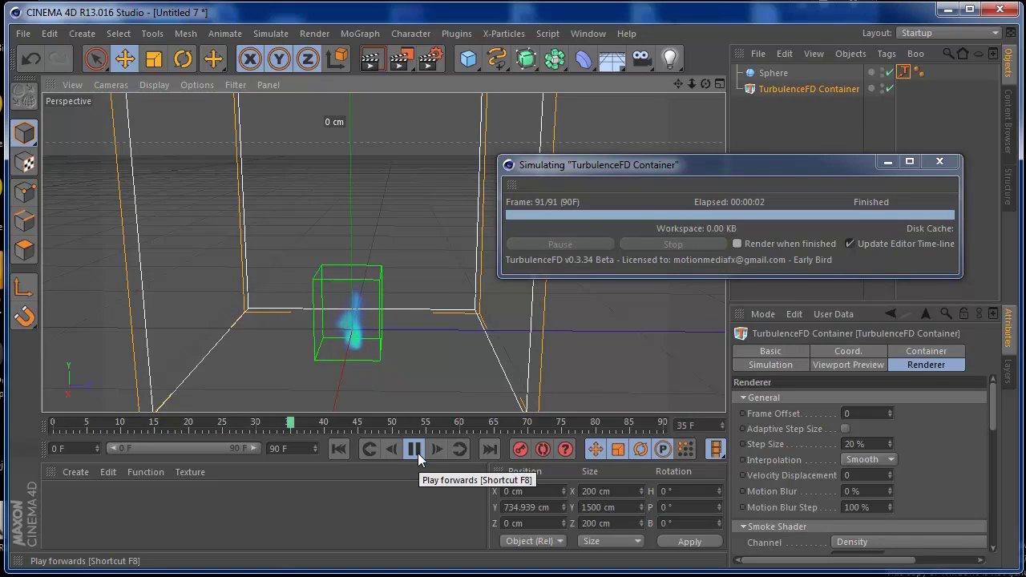
click(417, 453)
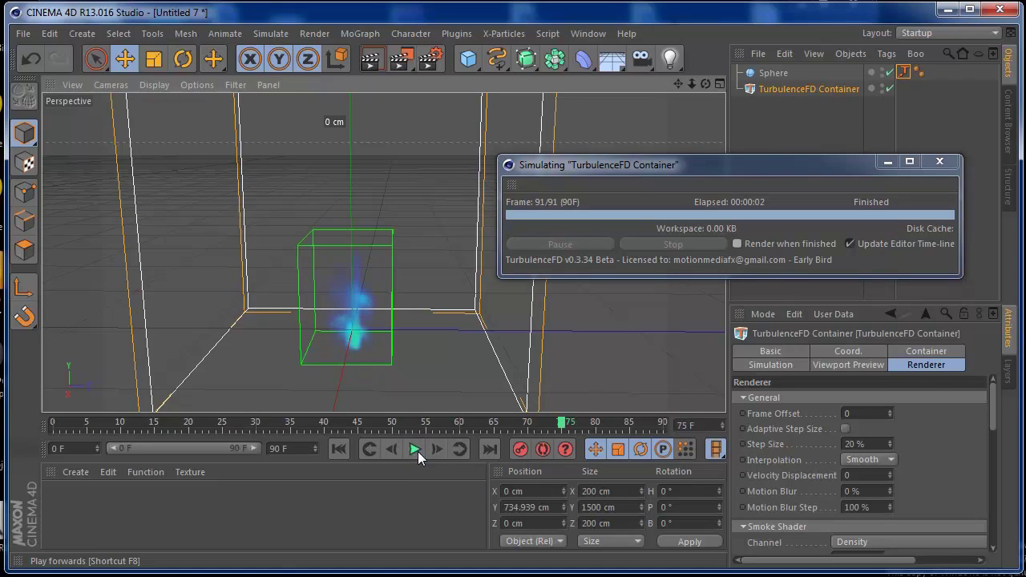
click(418, 451)
click(415, 452)
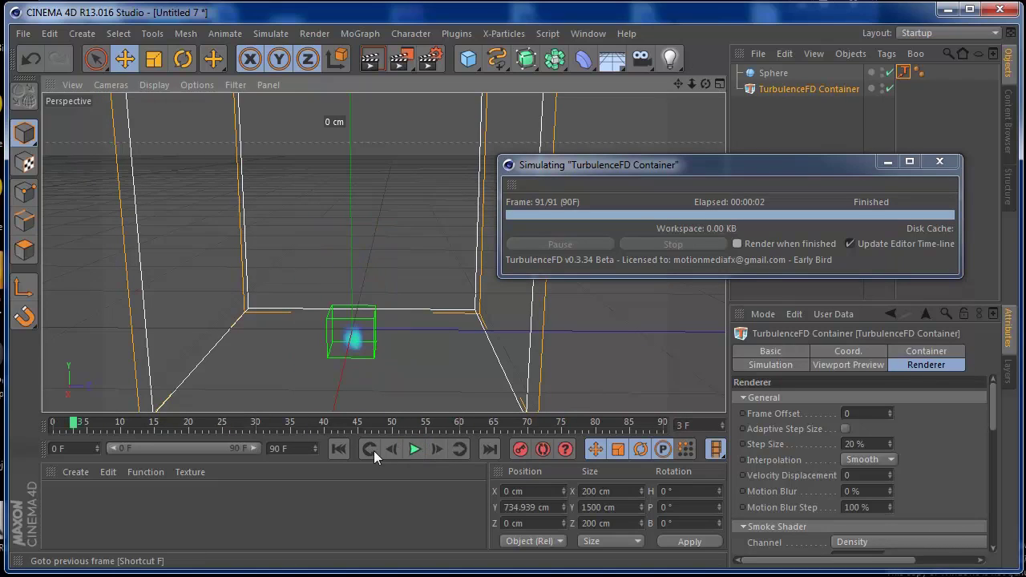
click(338, 449)
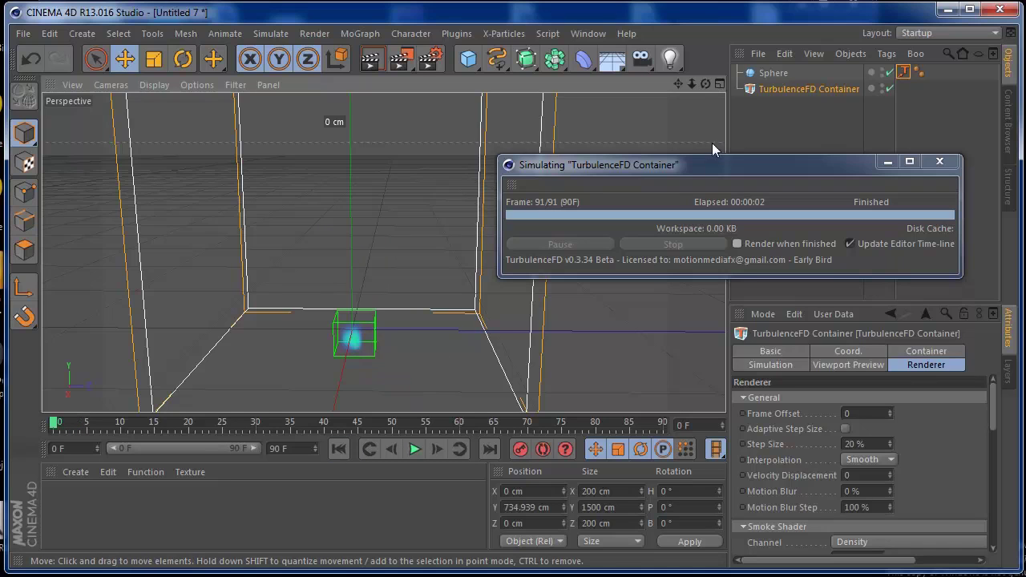
drag(691, 84, 586, 99)
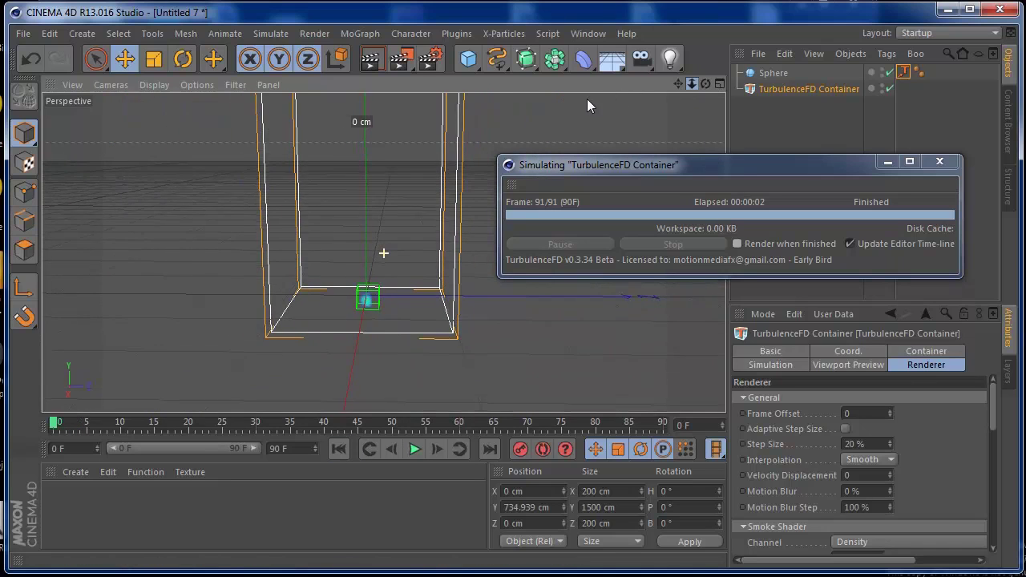
drag(678, 81, 662, 121)
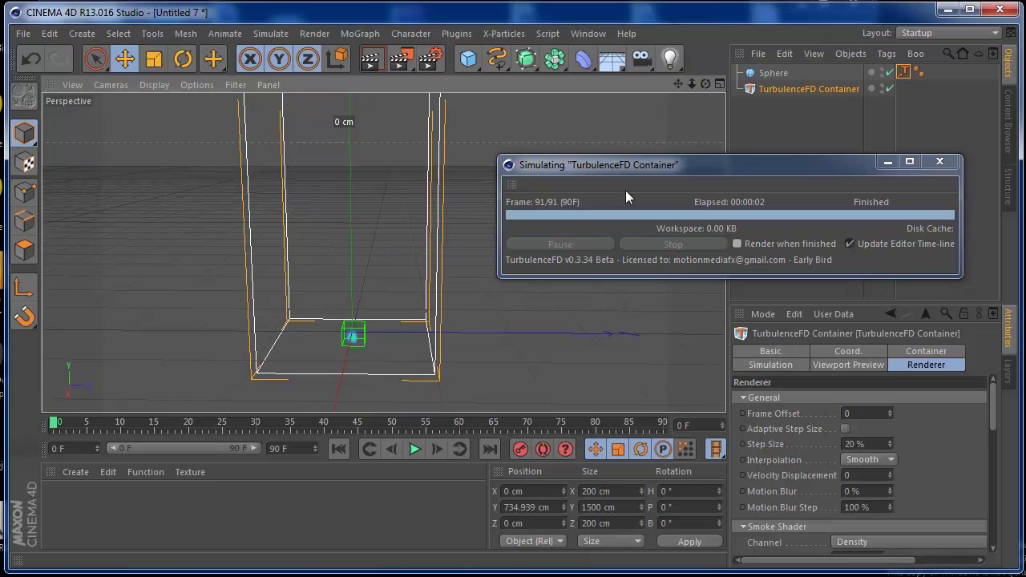
click(939, 161)
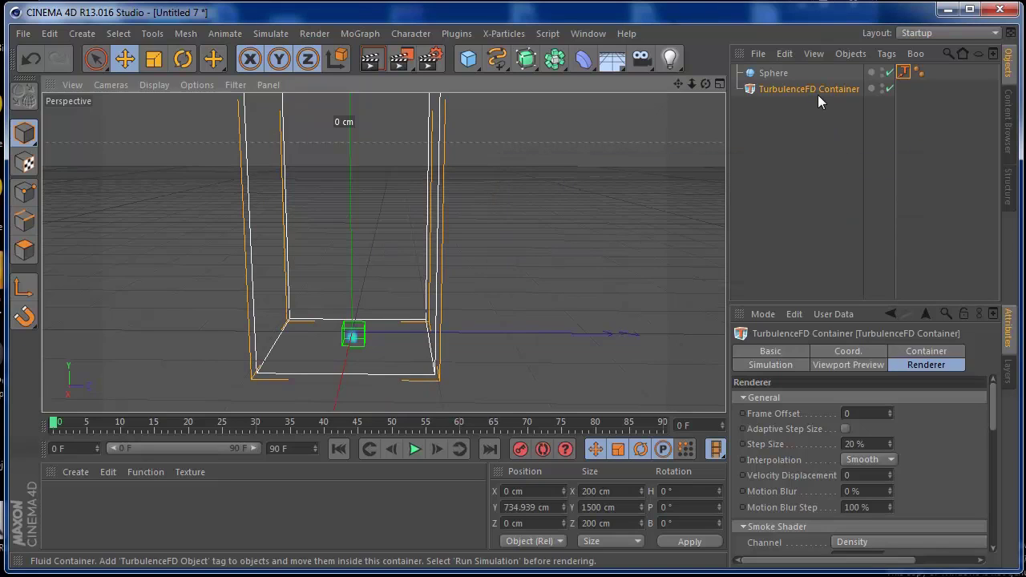
Step: Set the smoke shader's Thickness to 25 in the container's renderer settings
drag(994, 417, 988, 461)
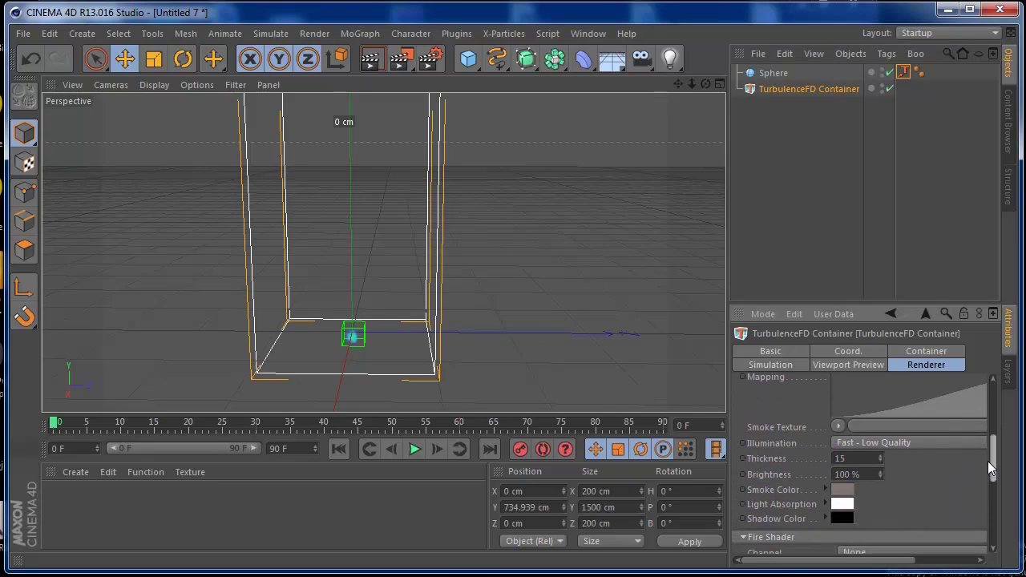
drag(880, 459, 884, 292)
drag(881, 458, 883, 272)
drag(879, 410, 886, 154)
double_click(870, 455)
text(25)
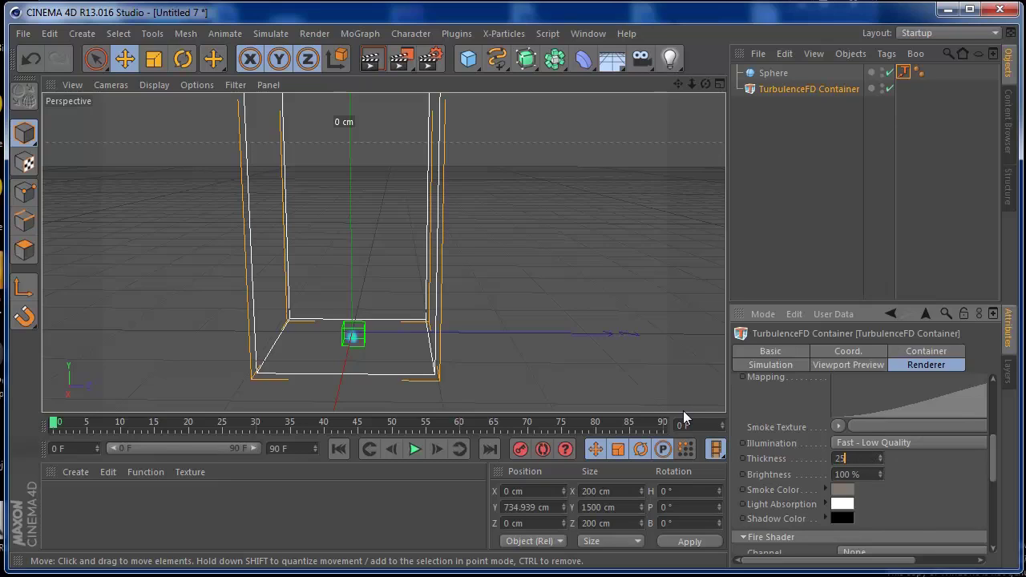
Step: Set the first Wind Direction component to 4 in the container's simulation settings
drag(992, 454, 999, 412)
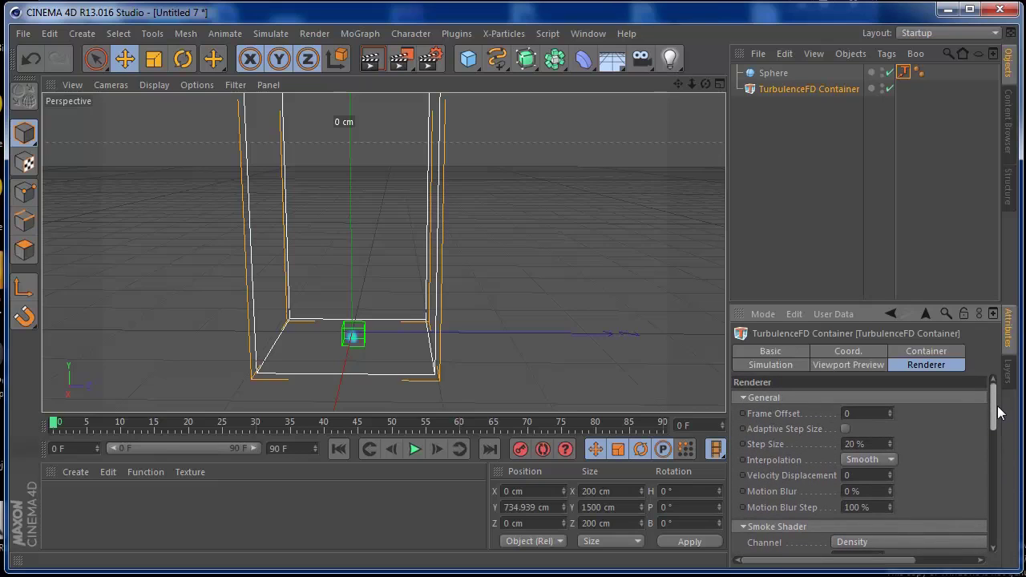
click(798, 364)
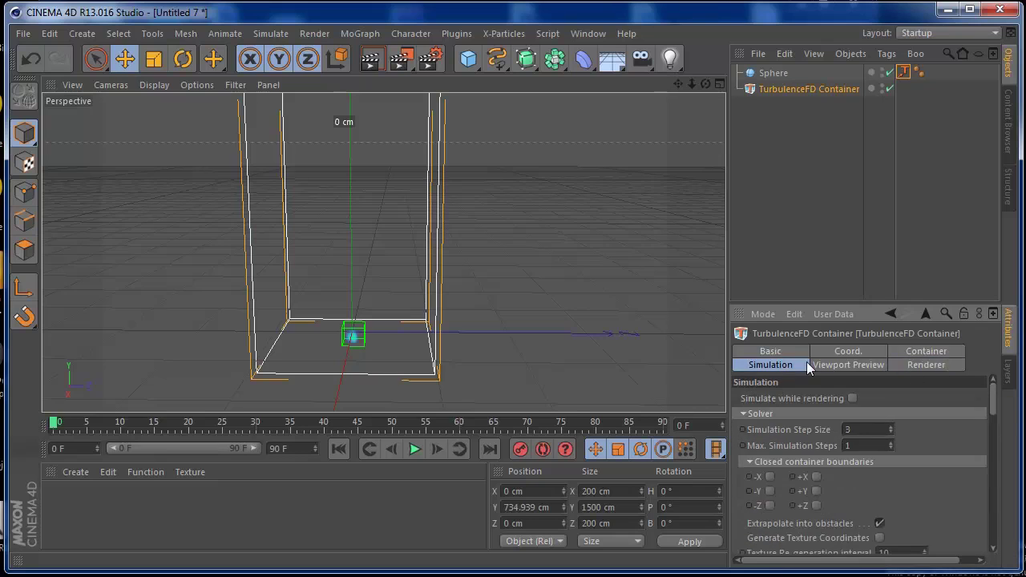
drag(990, 400, 991, 439)
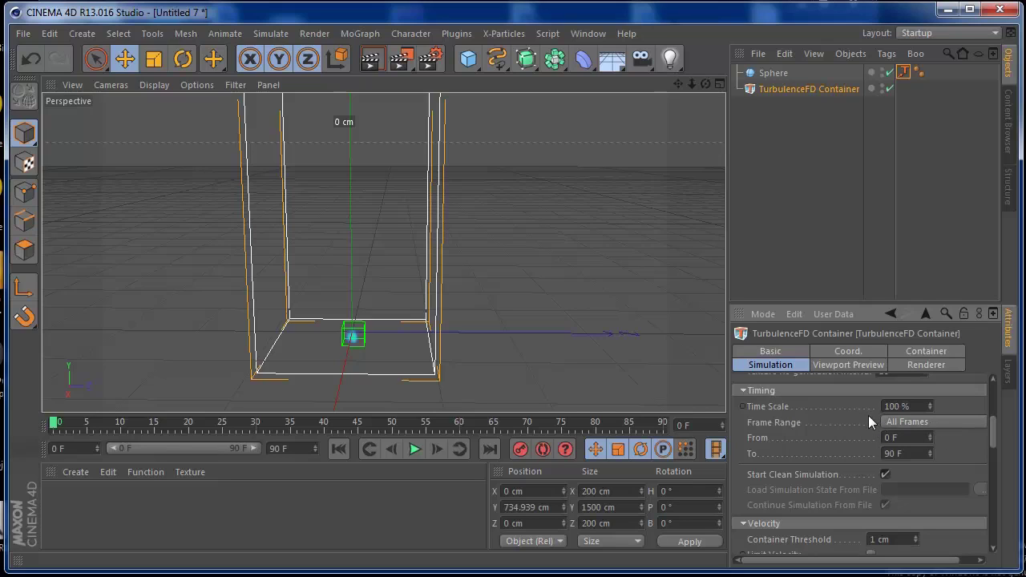
click(774, 390)
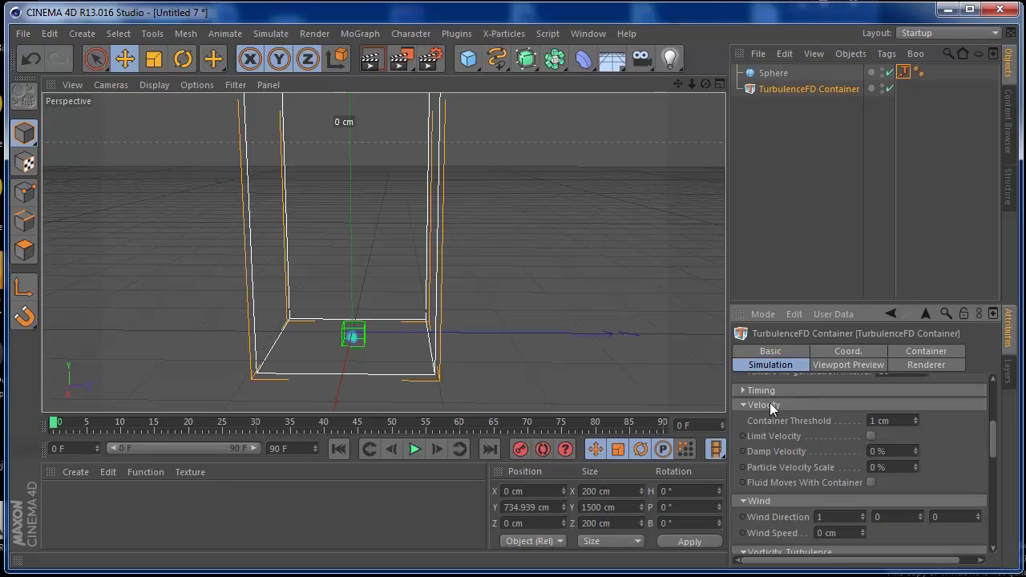
click(779, 404)
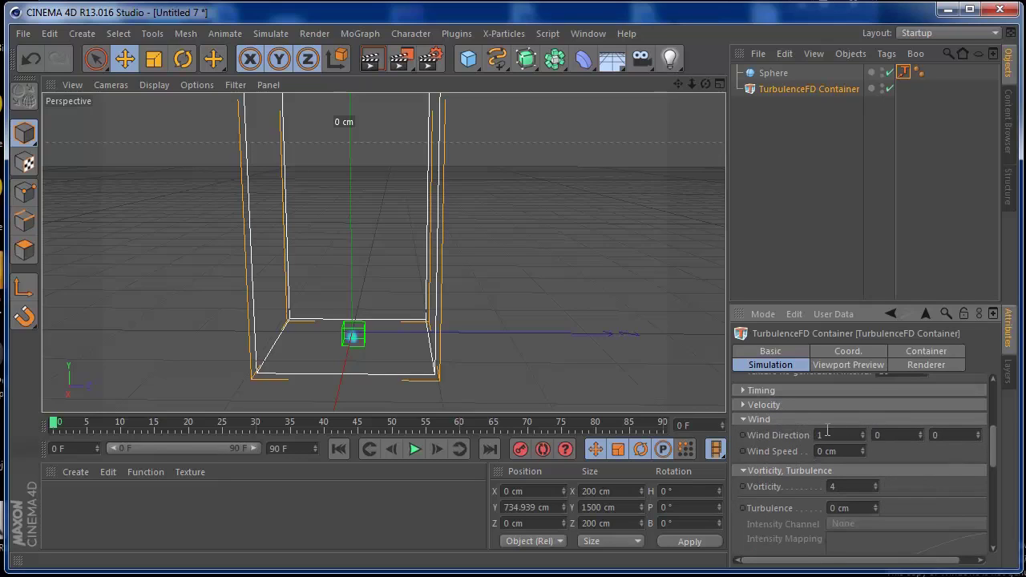
mouse_move(863, 435)
mouse_down()
mouse_move(861, 423)
mouse_move(862, 437)
mouse_up()
Step: Set the density Gravity to 25.2 cm in the container's simulation settings
drag(990, 444, 991, 454)
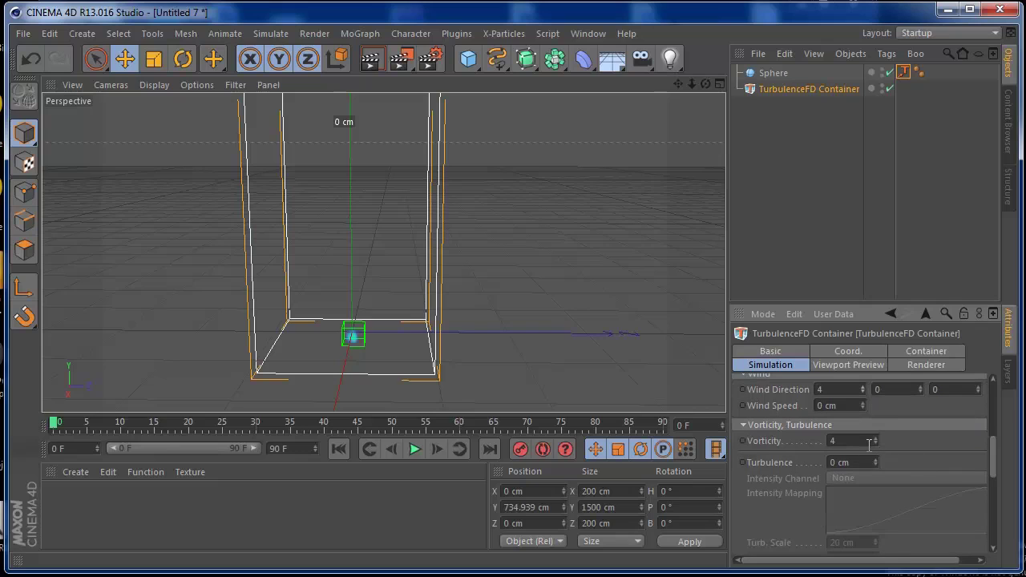
drag(992, 470, 992, 536)
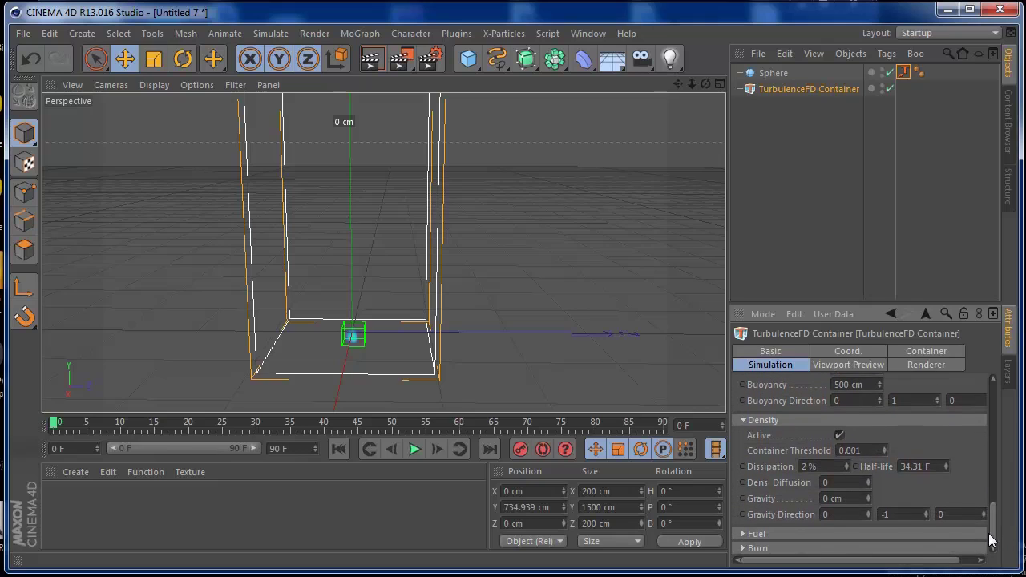
drag(870, 500, 864, 390)
mouse_move(862, 291)
mouse_down()
mouse_move(863, 251)
mouse_move(862, 297)
mouse_up()
drag(997, 523, 997, 493)
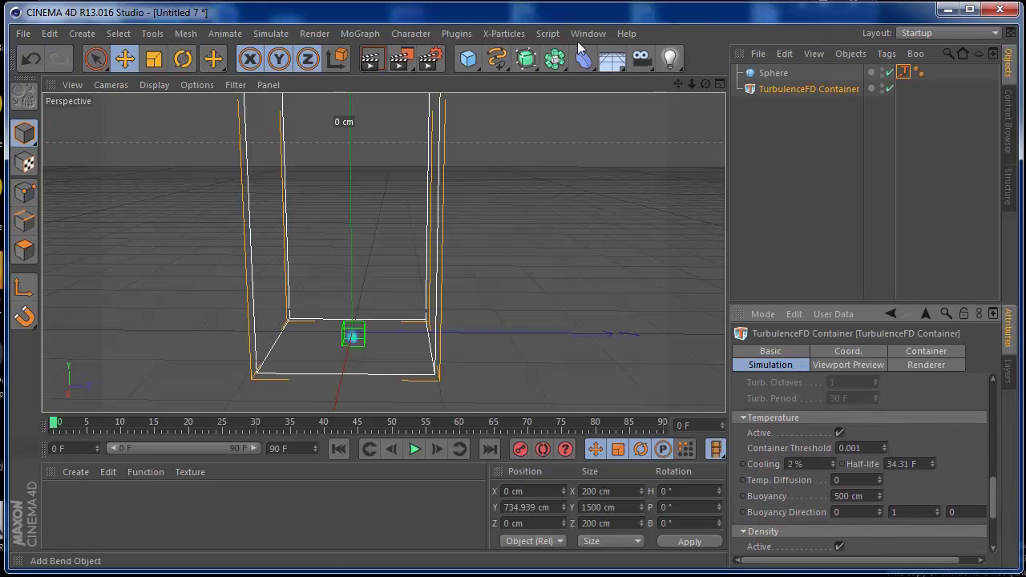
Step: Run the fluid simulation again and play the result from the first frame, stopping at frame 65
click(456, 33)
mouse_move(483, 142)
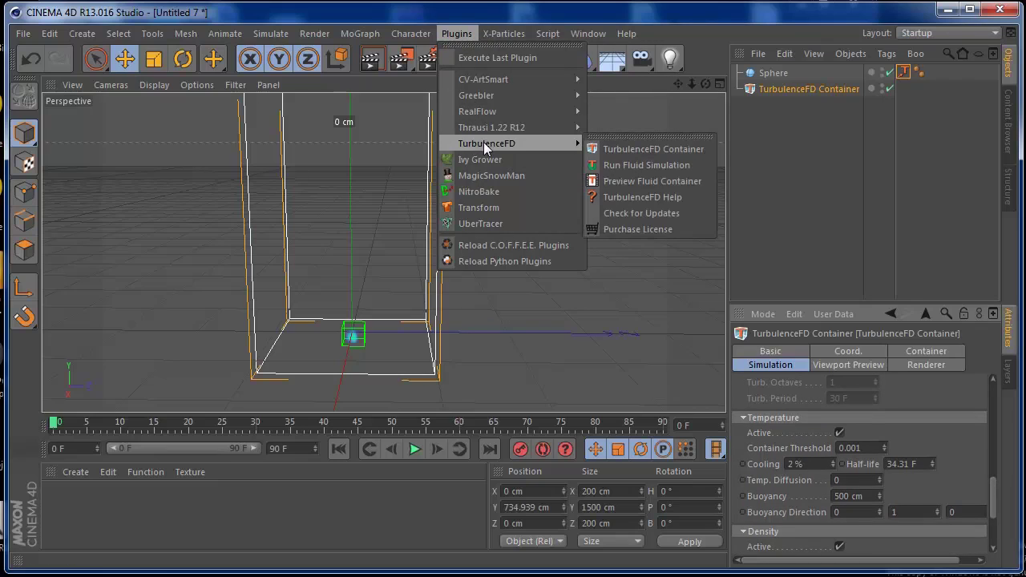
click(635, 164)
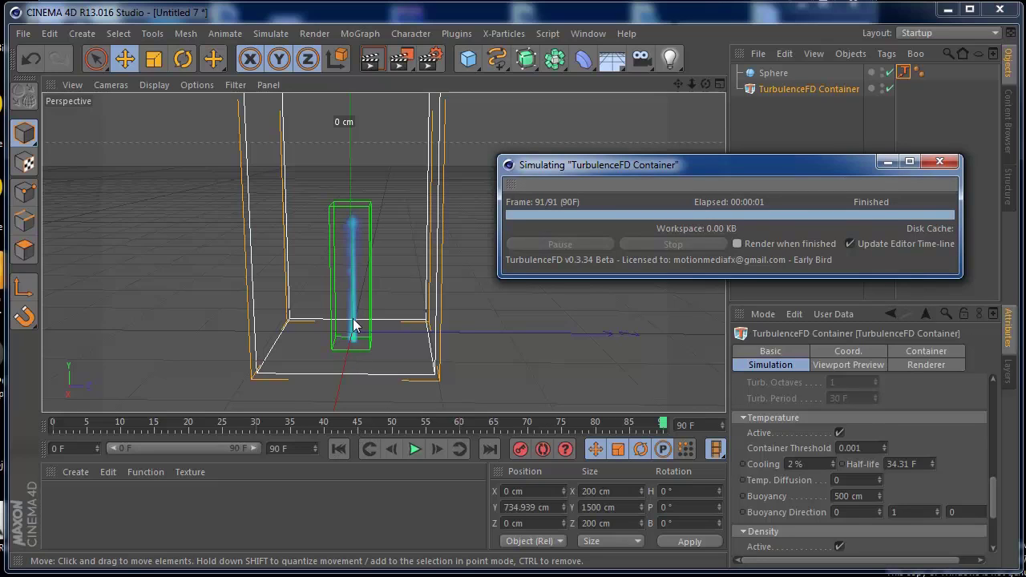
click(339, 449)
click(414, 448)
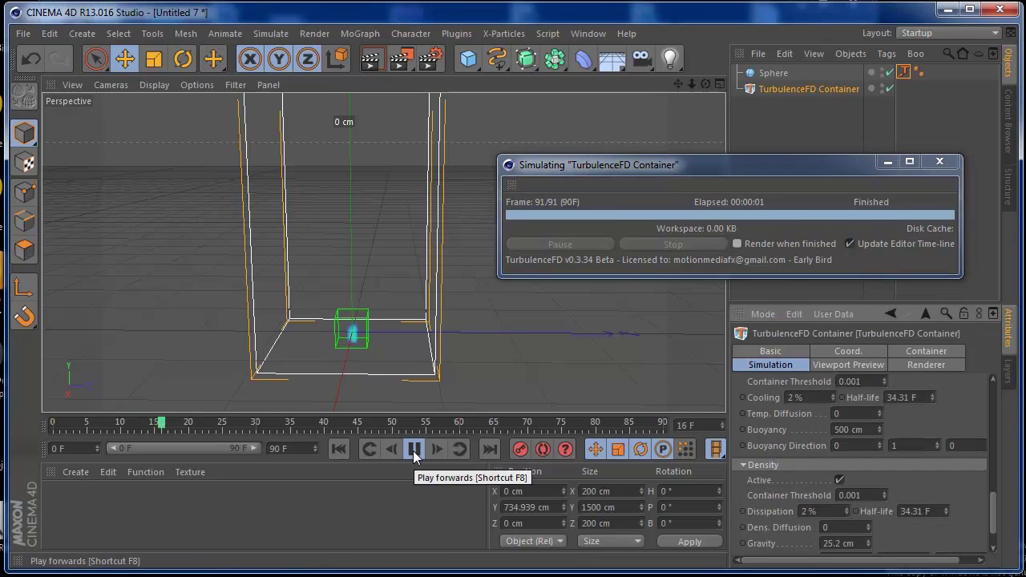
click(414, 448)
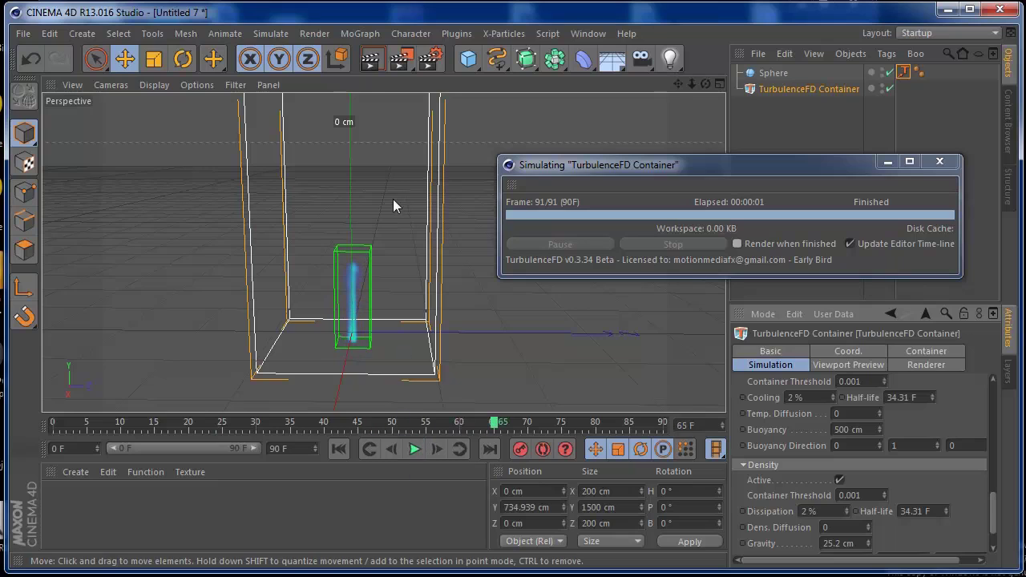
Step: Render the perspective view at frame 65, and close the simulation window with nothing left selected
click(371, 60)
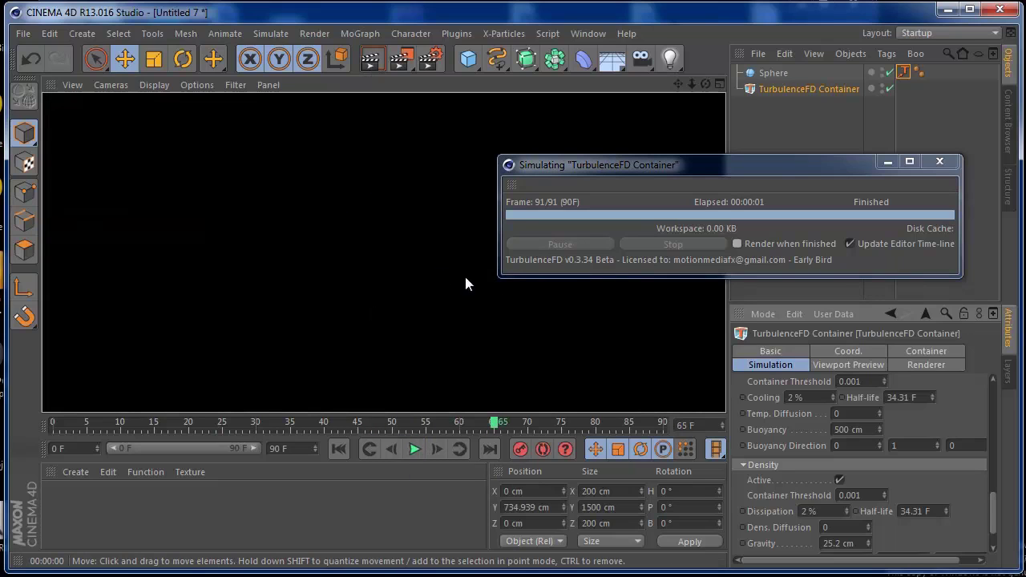
click(939, 161)
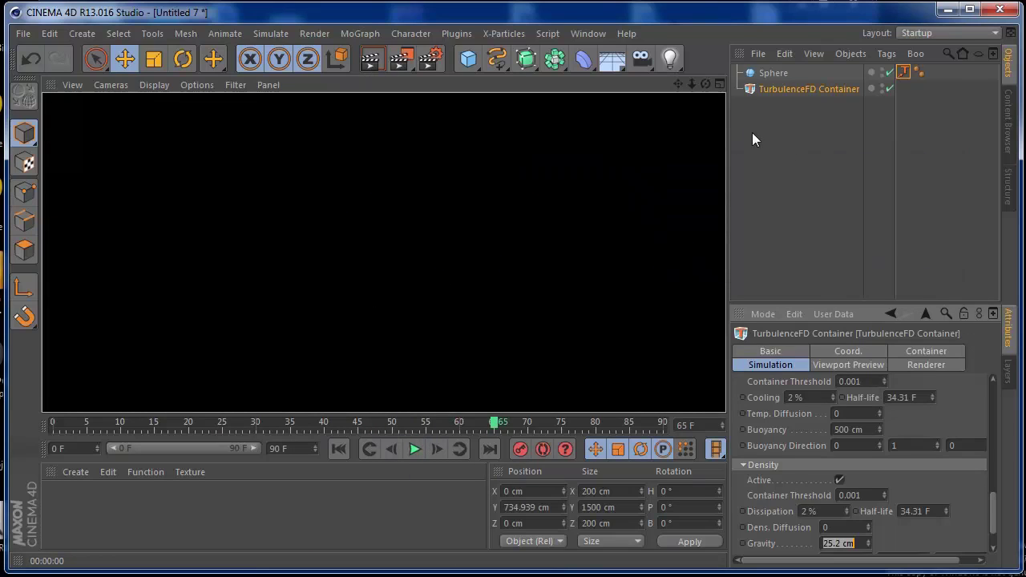
click(741, 160)
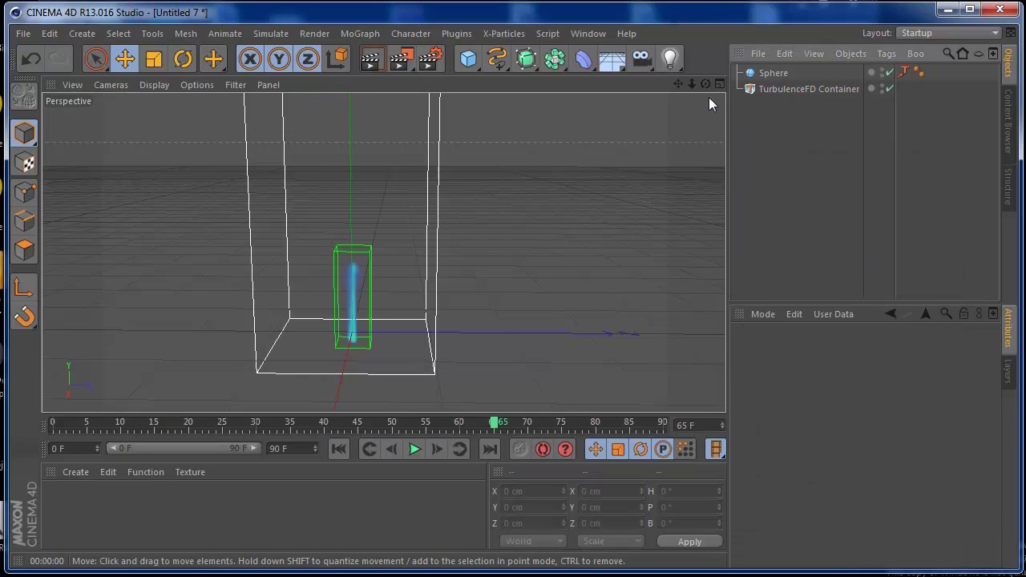
Step: Add a spot light and move it along the Z axis to about -646 cm, outside the container
click(670, 58)
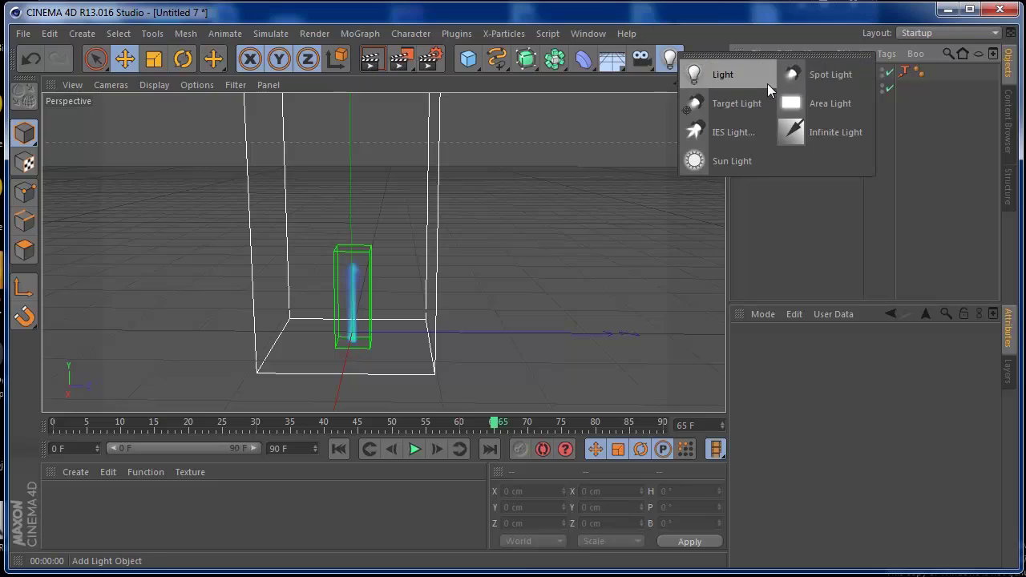
click(795, 75)
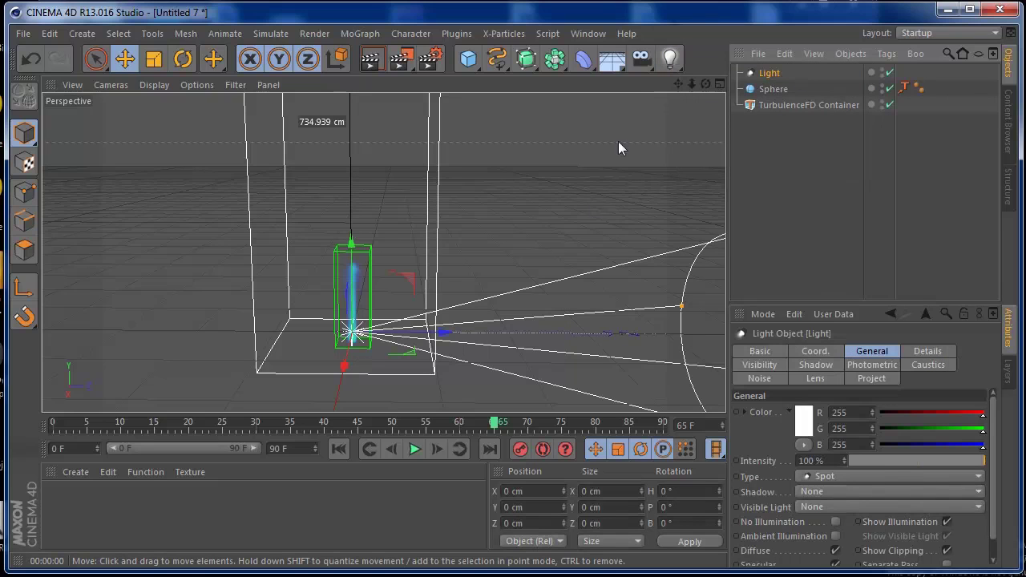
drag(692, 86, 500, 269)
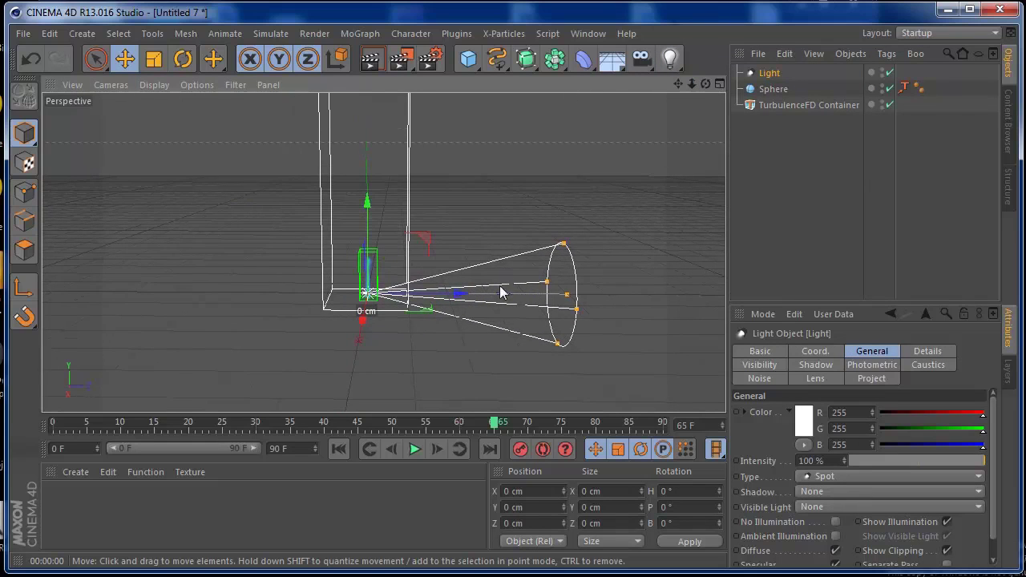
drag(458, 295, 229, 270)
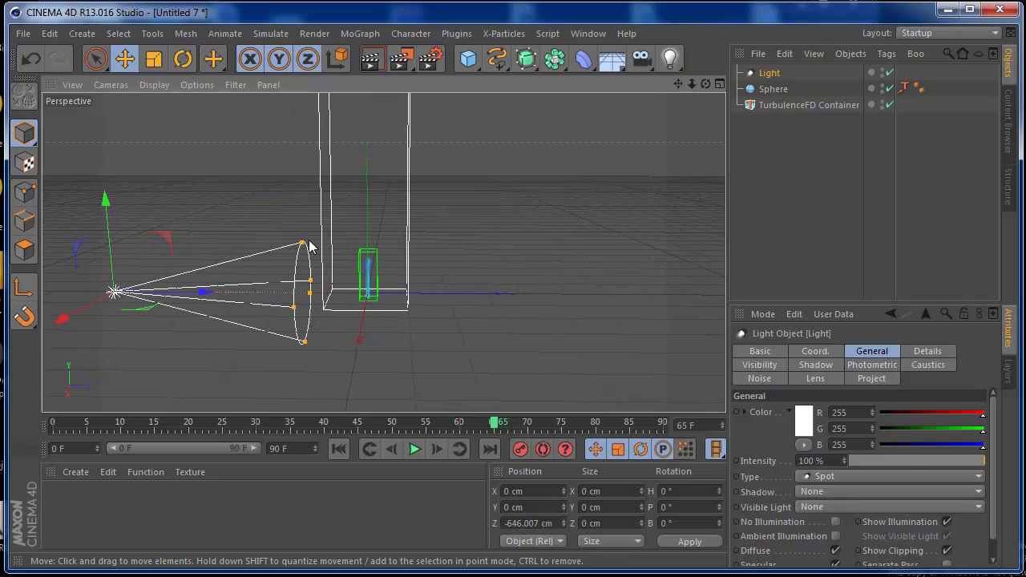
Step: Widen the spot light's cone and tilt the light upward to a pitch of about 13.8°
drag(302, 242, 286, 206)
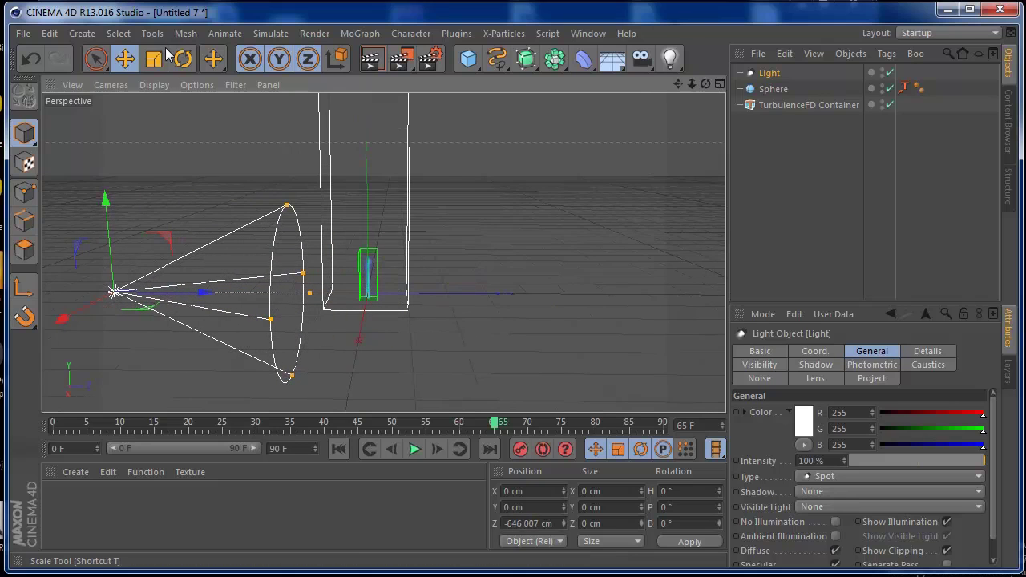
click(183, 58)
drag(160, 271, 206, 270)
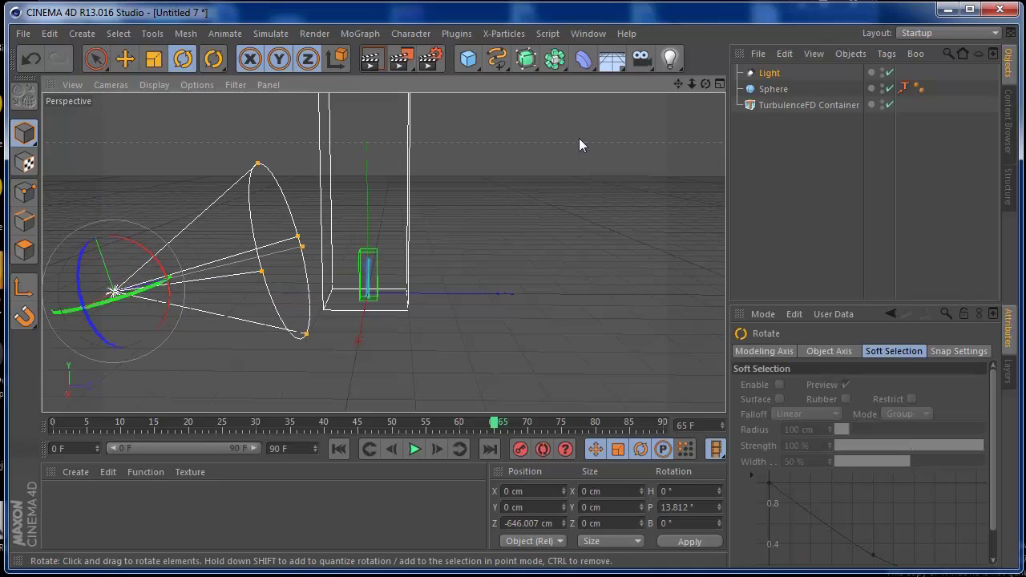
Step: Render a close perspective view of the lit smoke column at frame 65
drag(687, 84, 781, 73)
drag(679, 79, 725, 6)
click(379, 64)
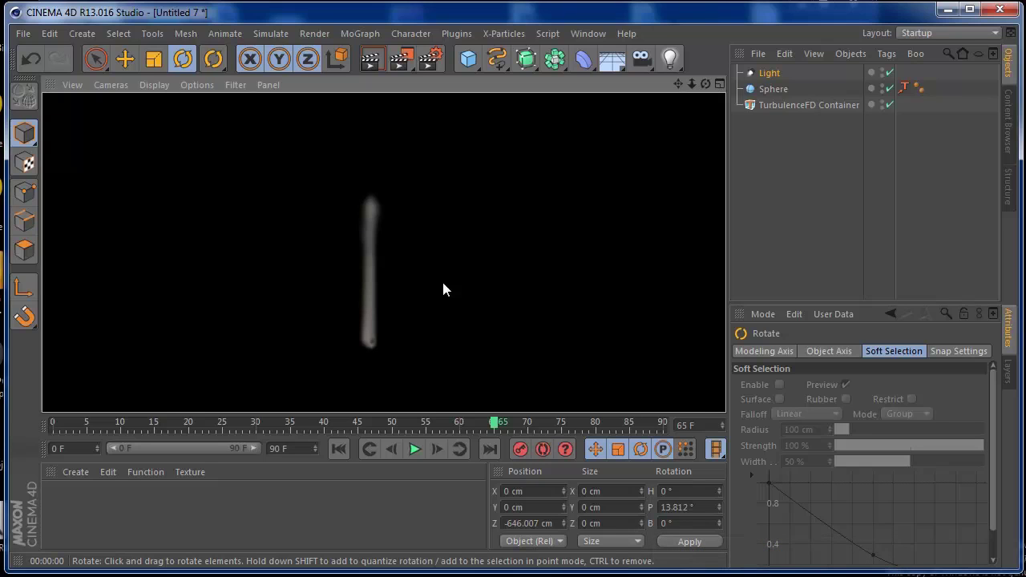
click(801, 103)
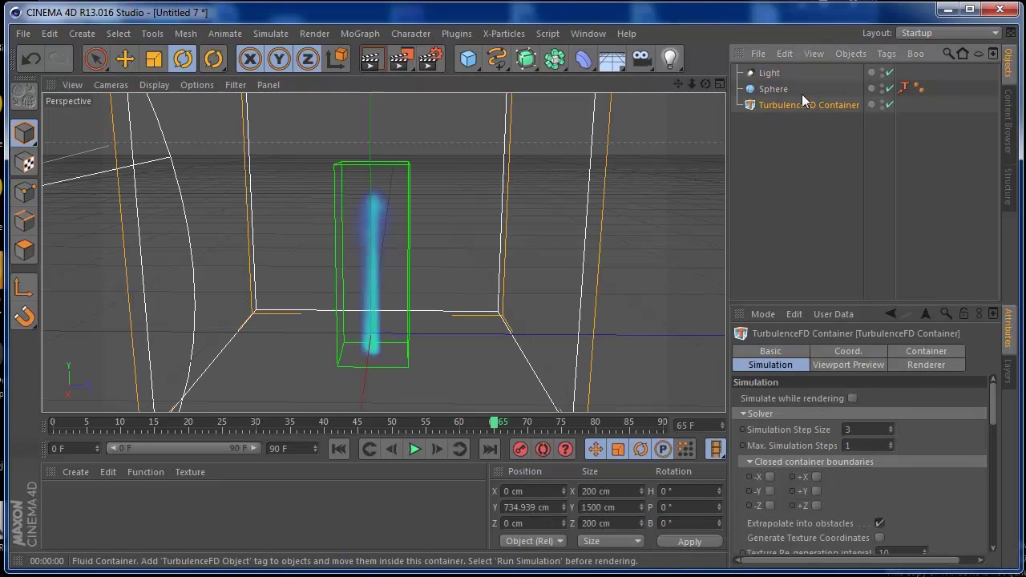
Step: Add a camera and set its rotation to H 0°, P 0° and B 90°
mouse_move(694, 81)
mouse_down()
mouse_move(609, 96)
mouse_move(688, 74)
mouse_up()
click(817, 350)
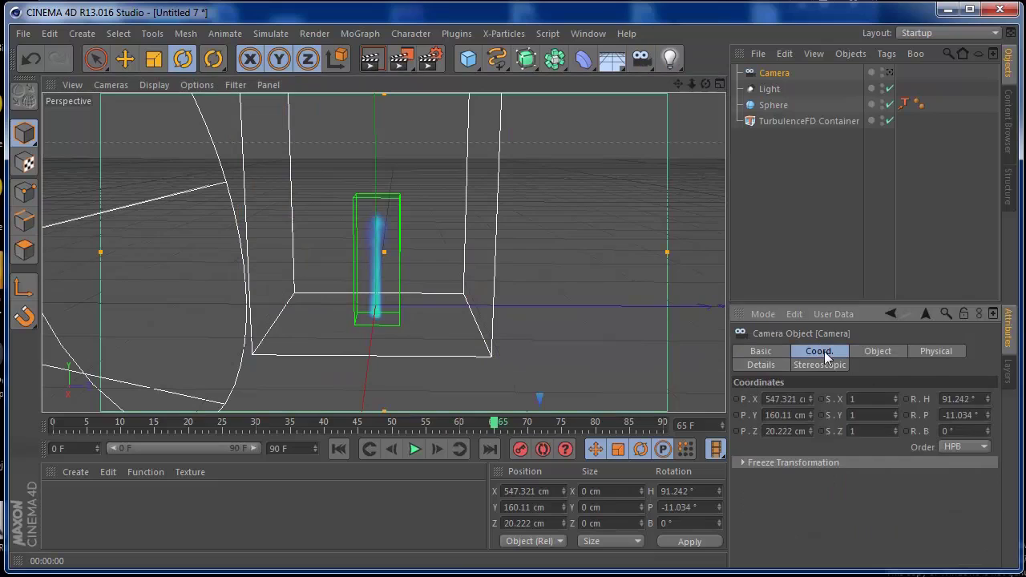
click(961, 398)
text(0)
key(Tab)
text(0)
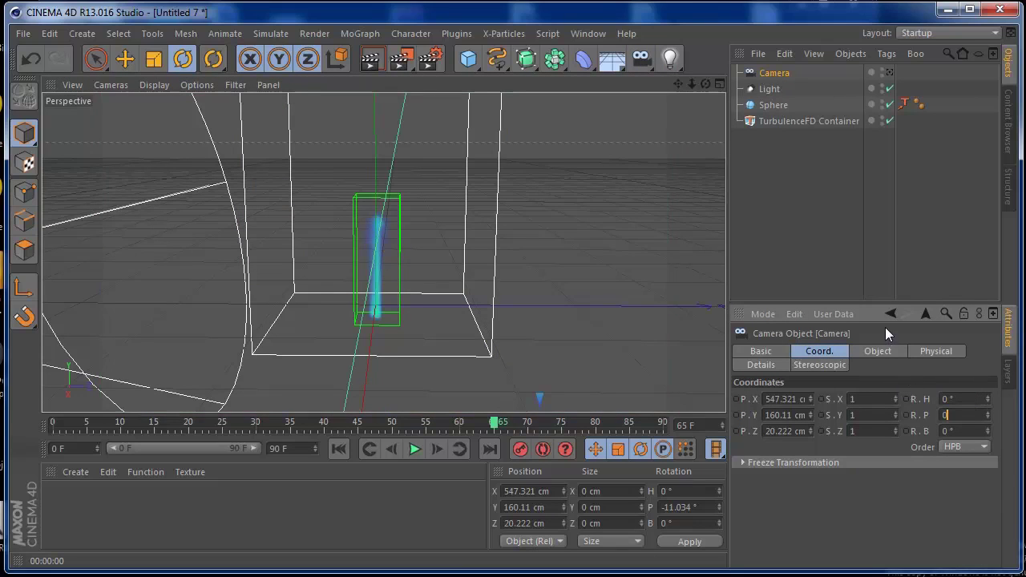
key(Tab)
text(90)
key(Return)
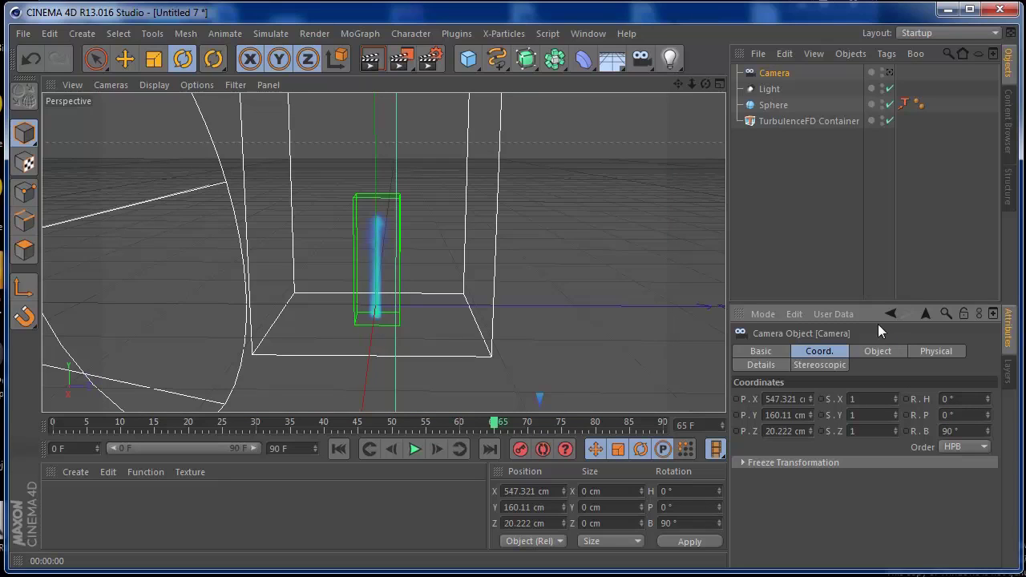
Step: Look through the new camera and move it to about X 10, Y 104, Z -204 cm to frame the smoke sideways
click(889, 72)
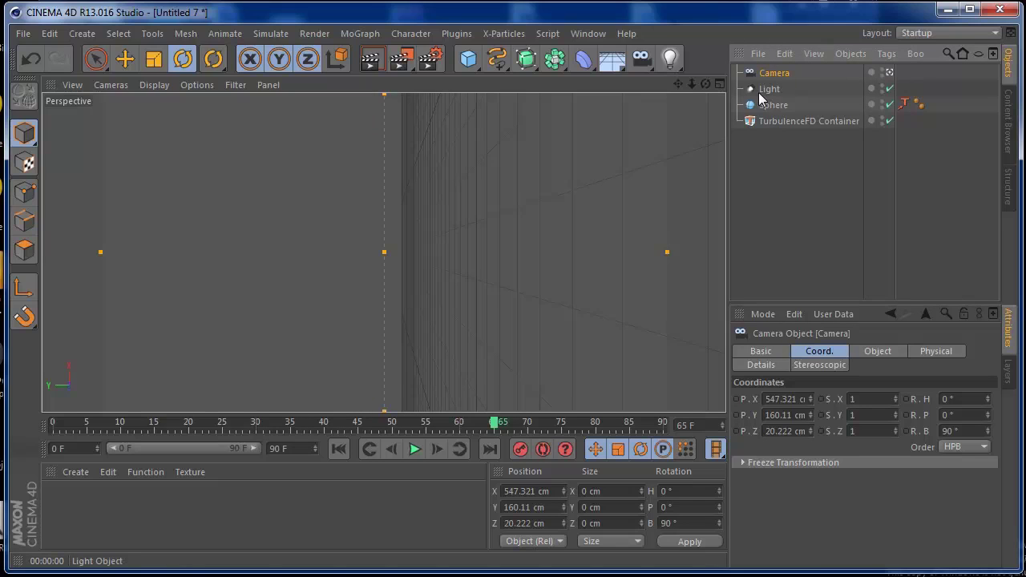
drag(695, 87, 574, 77)
drag(696, 90, 388, 112)
drag(678, 83, 384, 254)
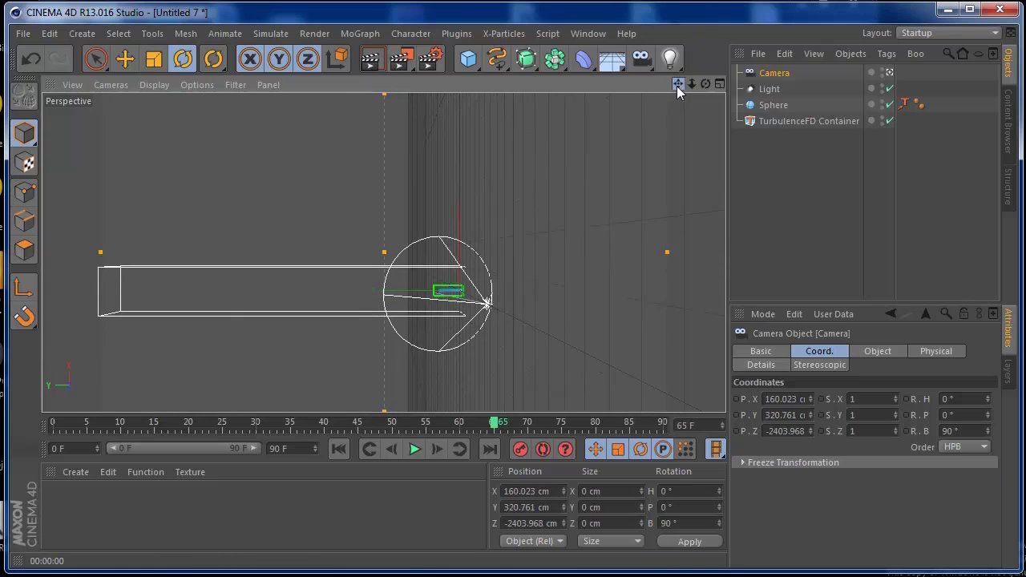
drag(677, 87, 797, 84)
drag(682, 84, 603, 124)
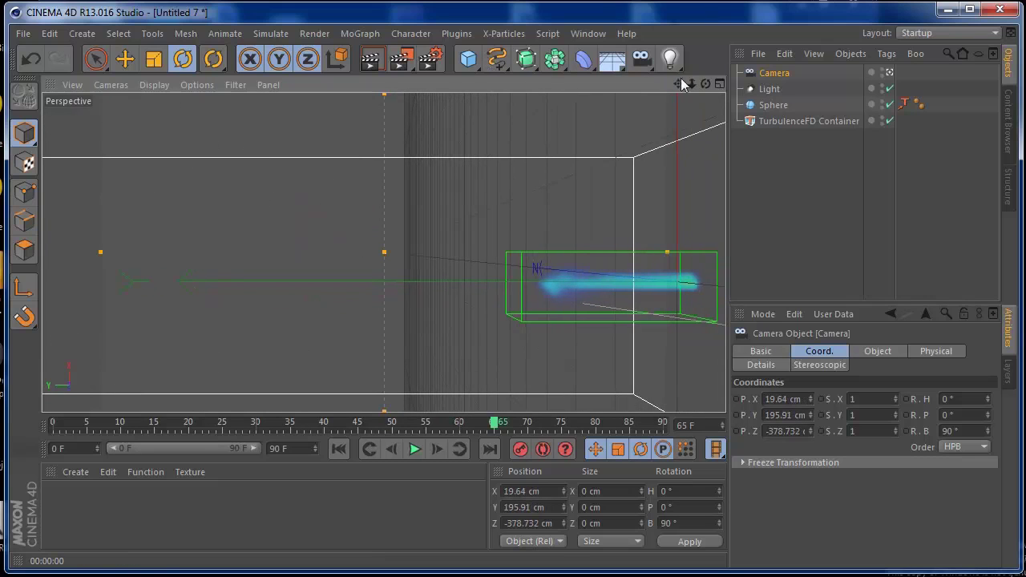
drag(687, 80, 477, 71)
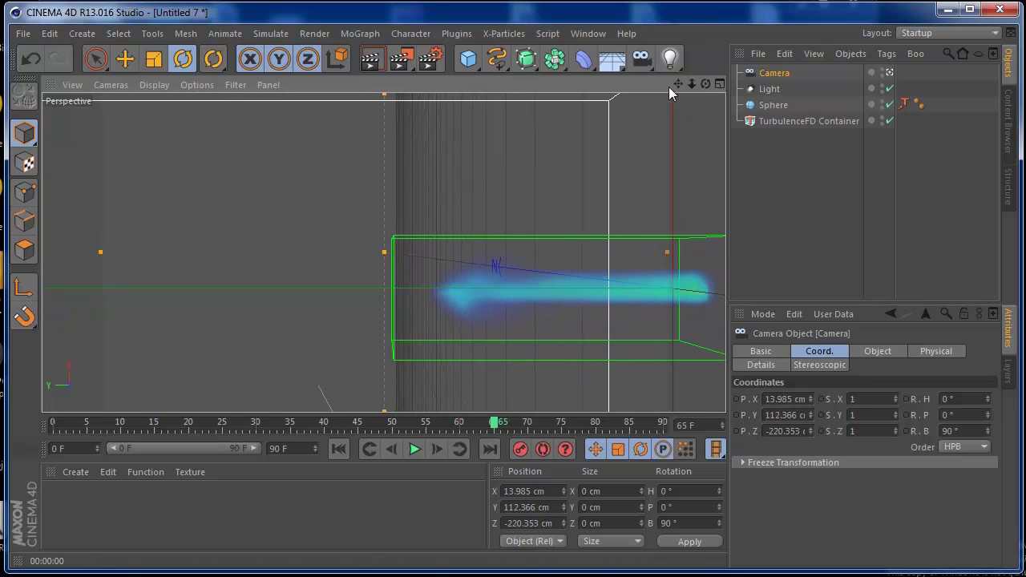
drag(688, 81, 655, 73)
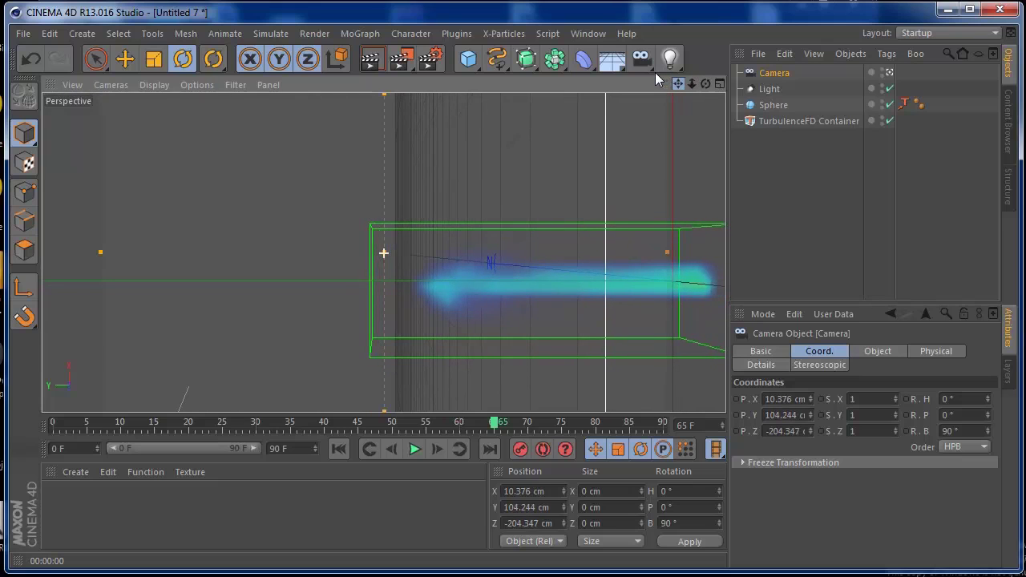
Step: Play the simulation from the first frame, stop at frame 64 and render the camera view
click(339, 448)
click(413, 450)
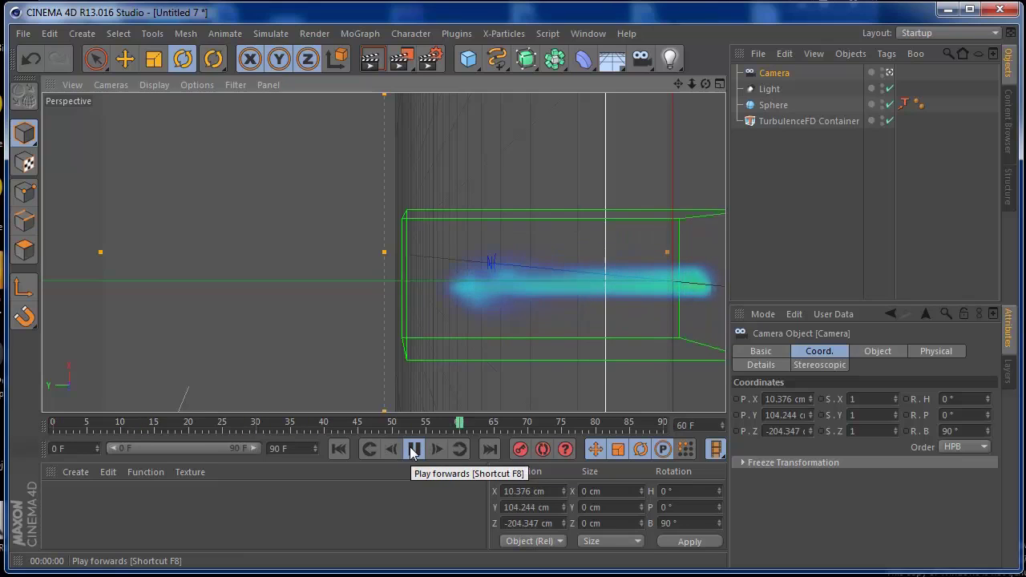
click(414, 449)
click(371, 58)
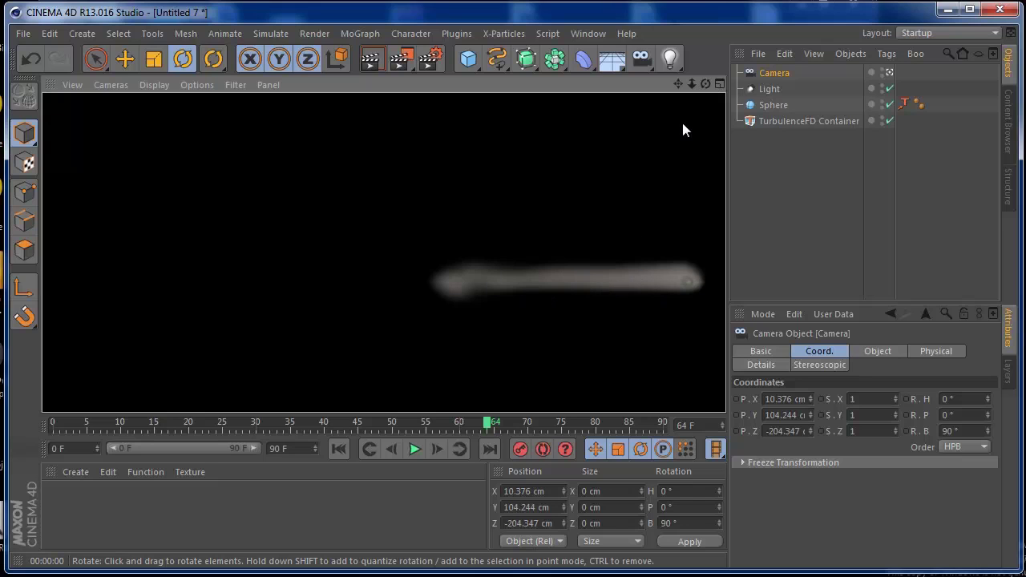
Step: Set the container's Vorticity to 1.1 and Turbulence to 1.05 cm, with Density as the Intensity Channel
drag(690, 84, 671, 64)
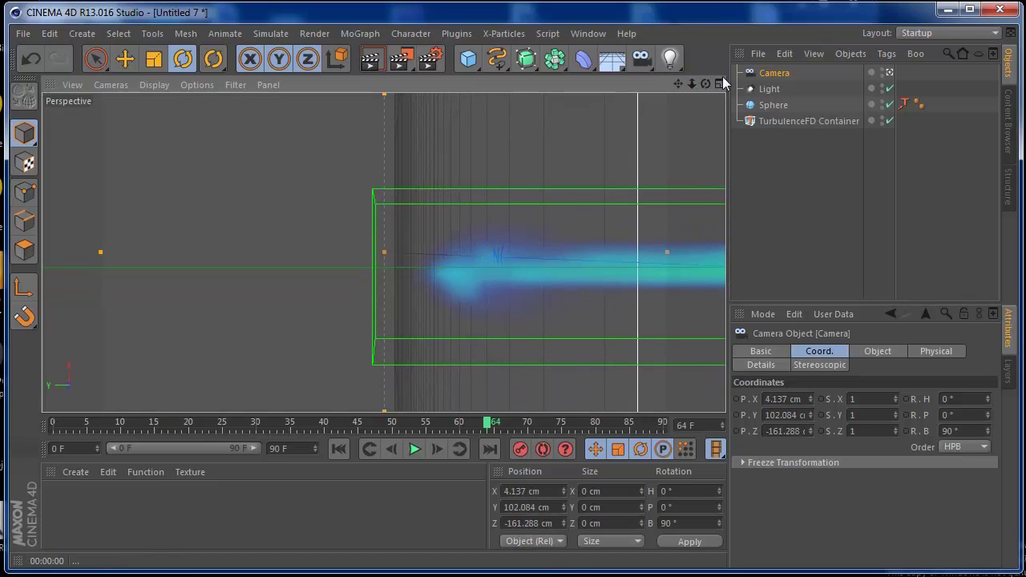
click(779, 122)
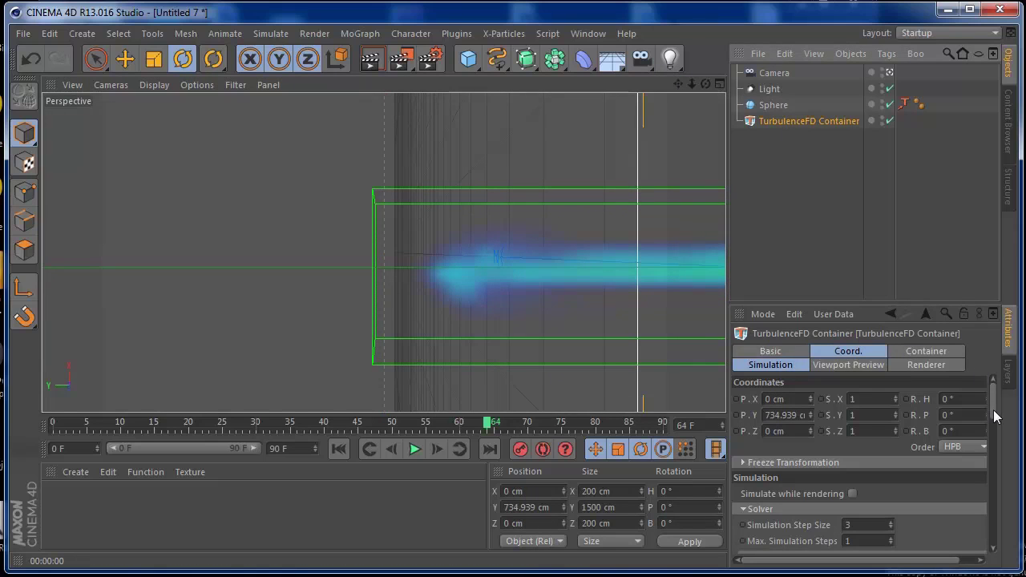
drag(993, 410, 994, 485)
drag(875, 395, 873, 392)
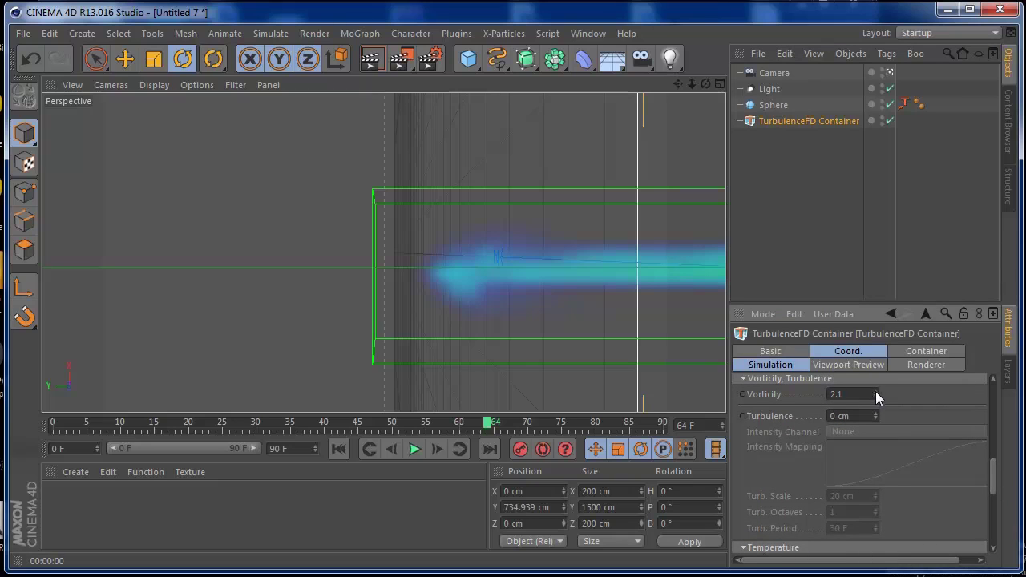
drag(875, 414, 874, 335)
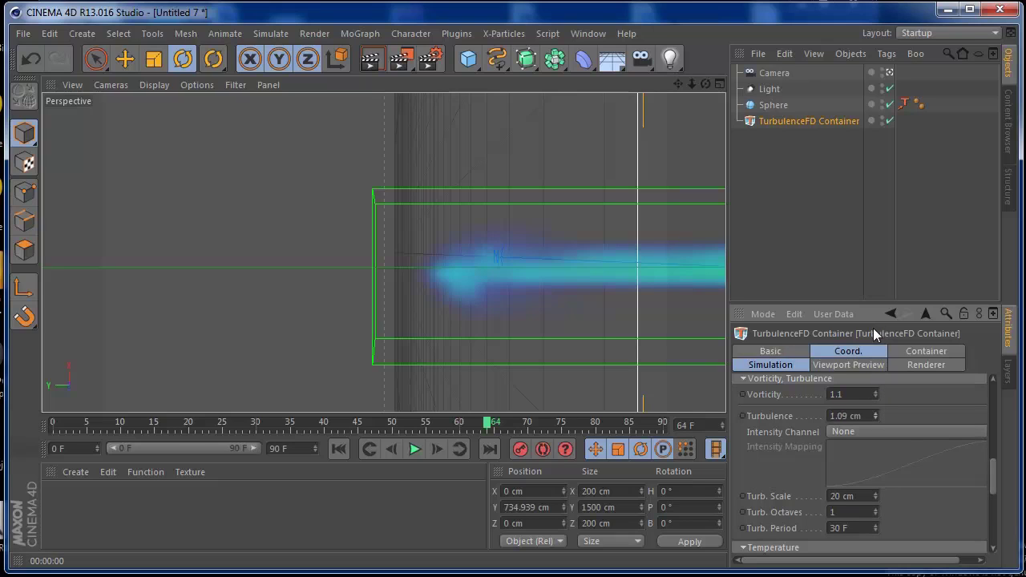
click(846, 432)
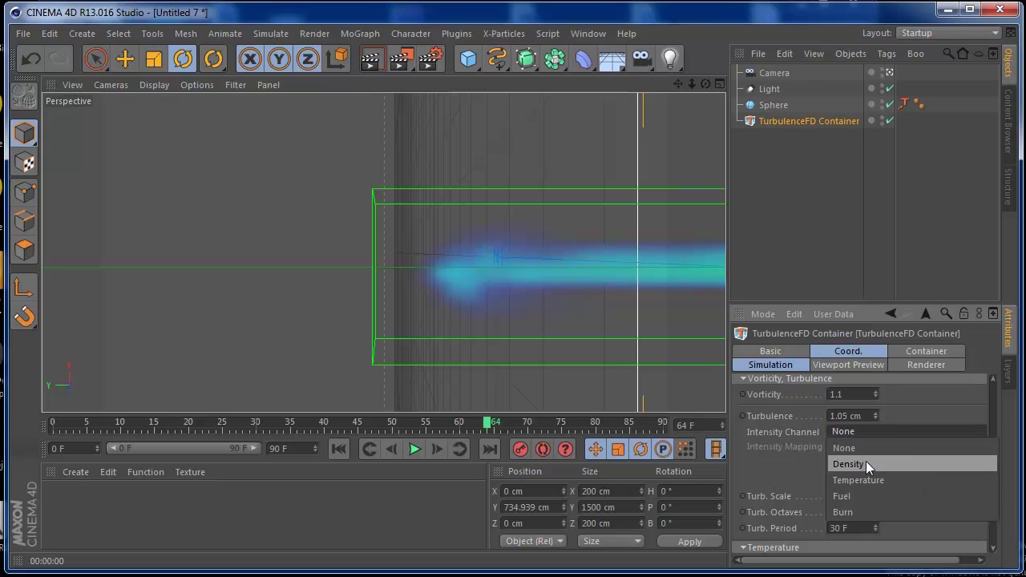
click(866, 461)
Step: Set the temperature Buoyancy to 550 cm and raise the density Gravity in the container's simulation settings
scroll(995, 473, down, 5)
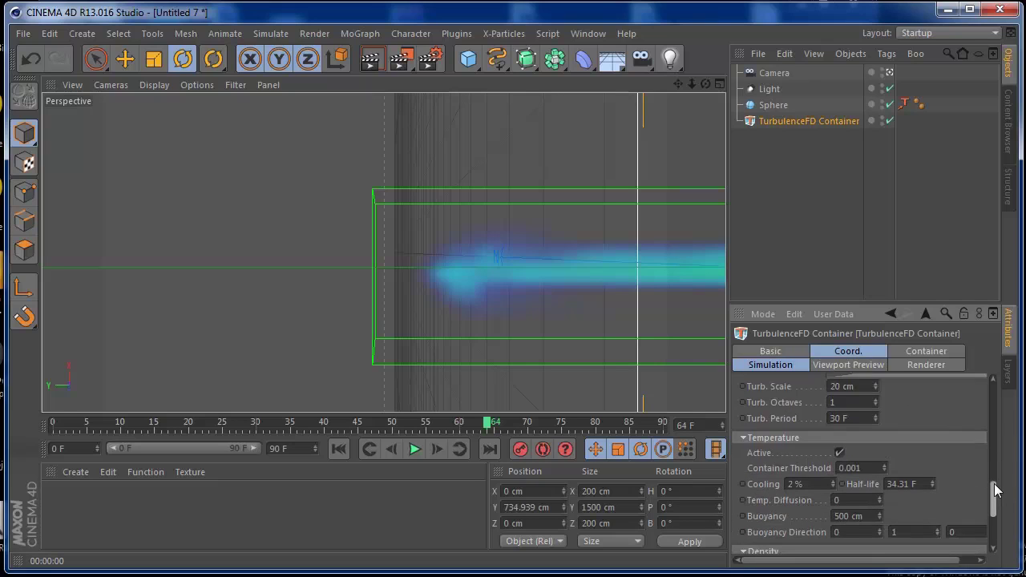
click(850, 422)
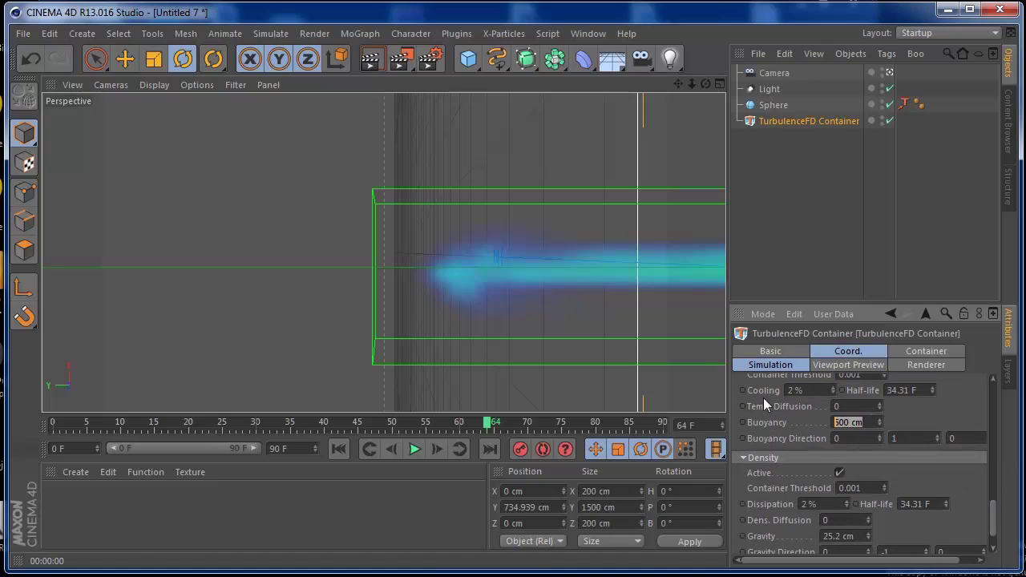
text(55)
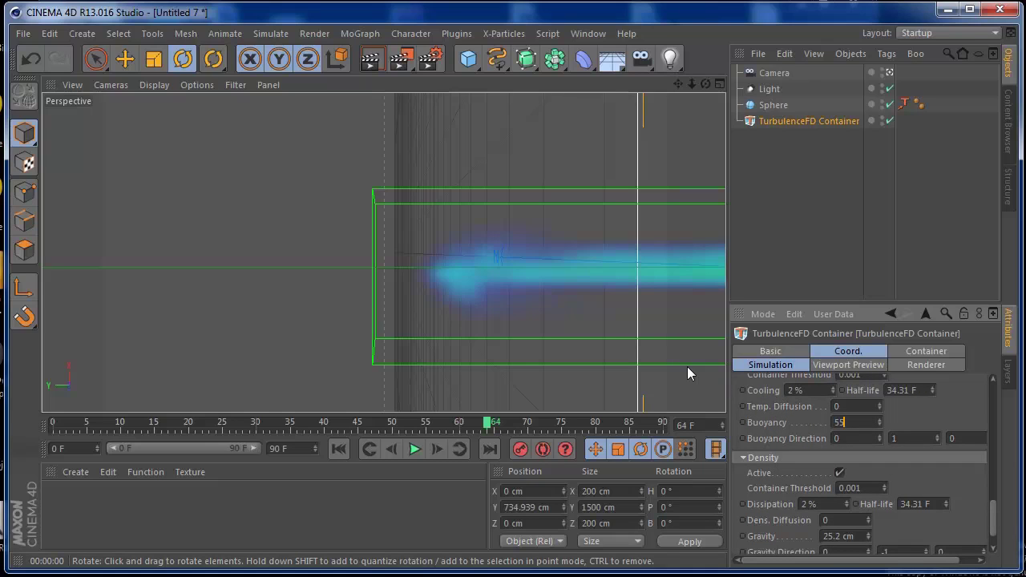
text(0)
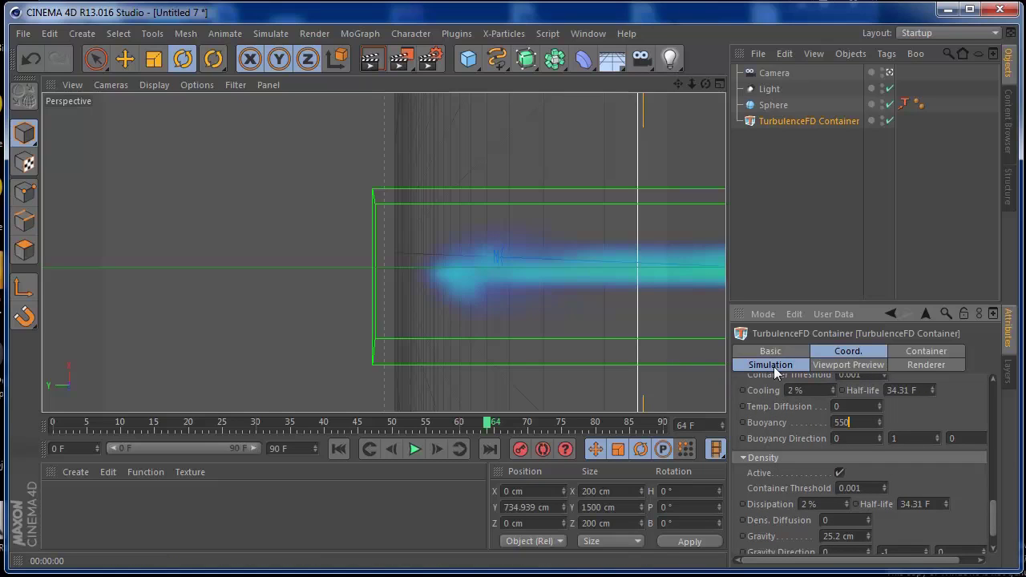
key(Return)
drag(989, 514, 969, 531)
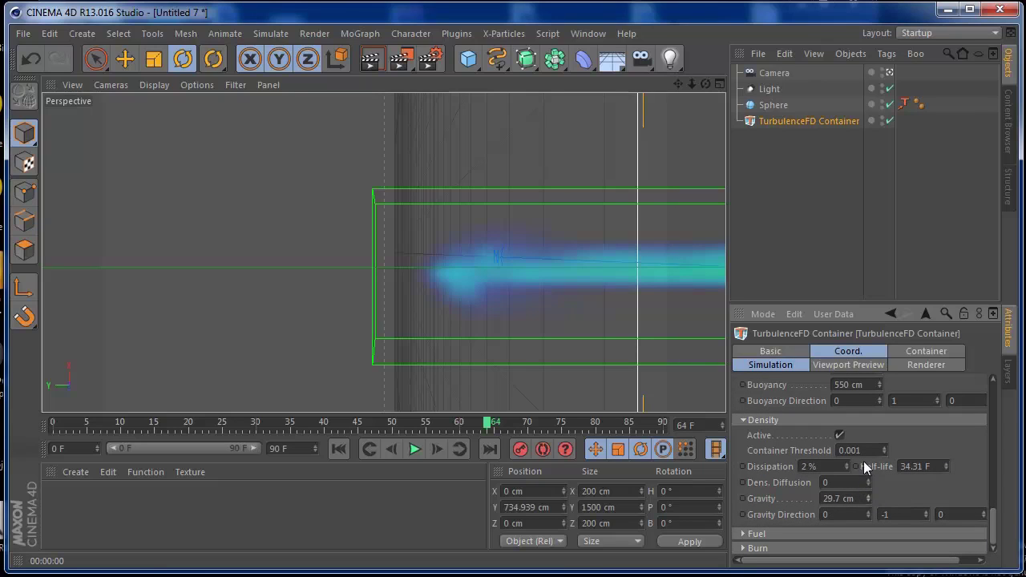
drag(862, 448, 862, 397)
Step: Delete the simulation data stored in Cache 001 of the TurbulenceFD container
drag(994, 517, 988, 476)
click(944, 354)
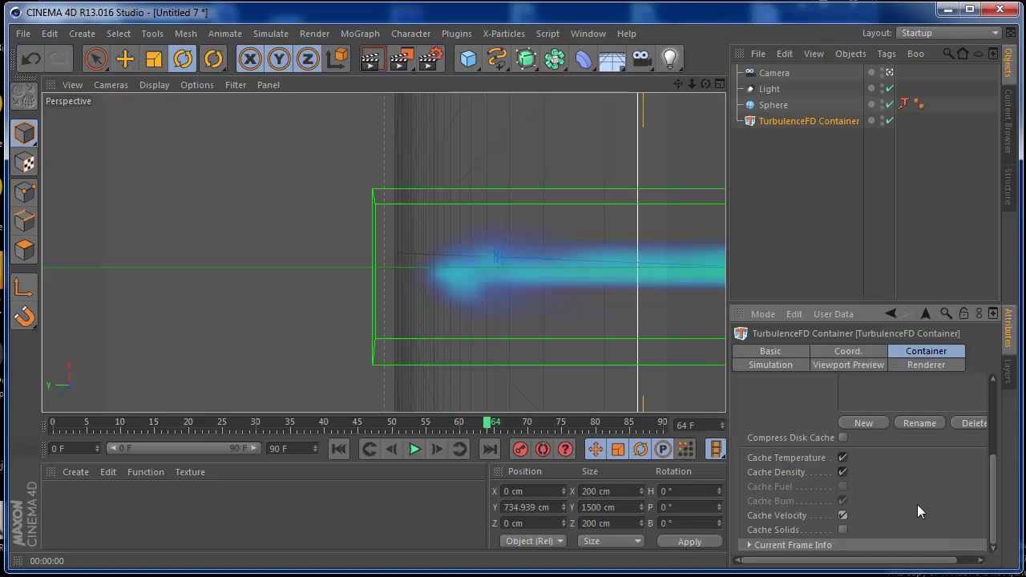
scroll(992, 500, up, 2)
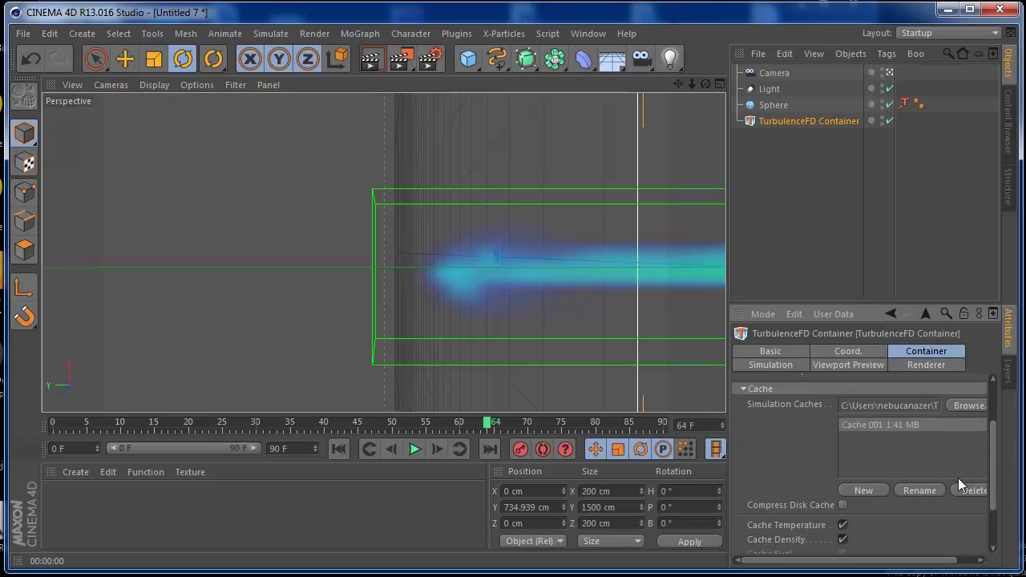
click(971, 490)
click(925, 508)
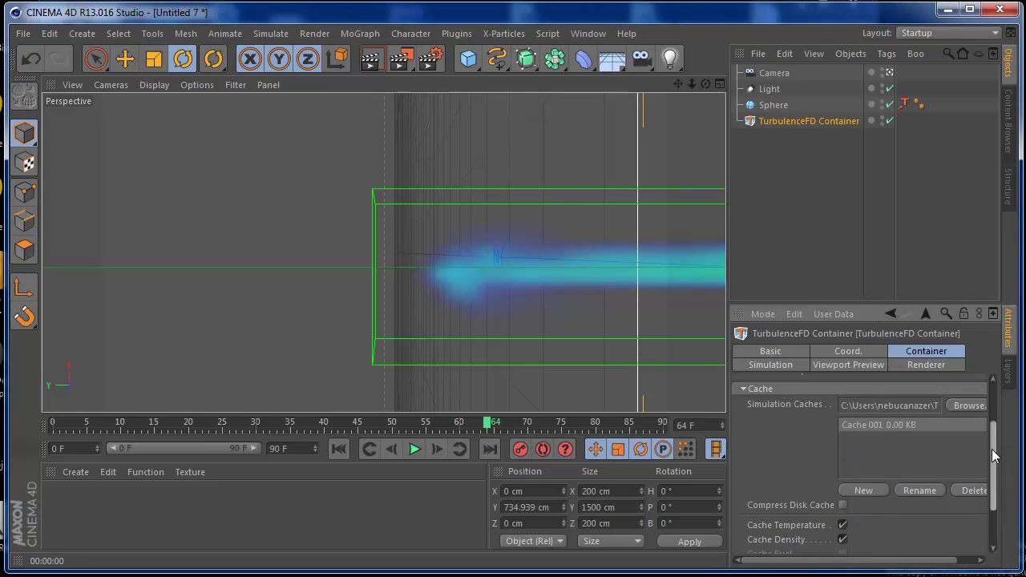
scroll(991, 450, up, 2)
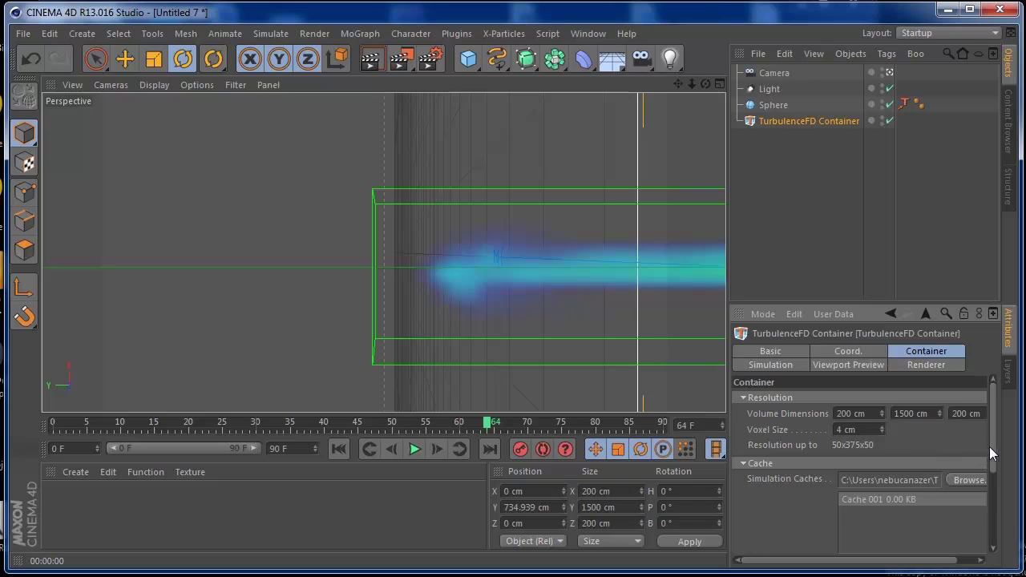
Step: Set the Radius of the sphere's TurbulenceFD emitter to 2 cm
click(903, 104)
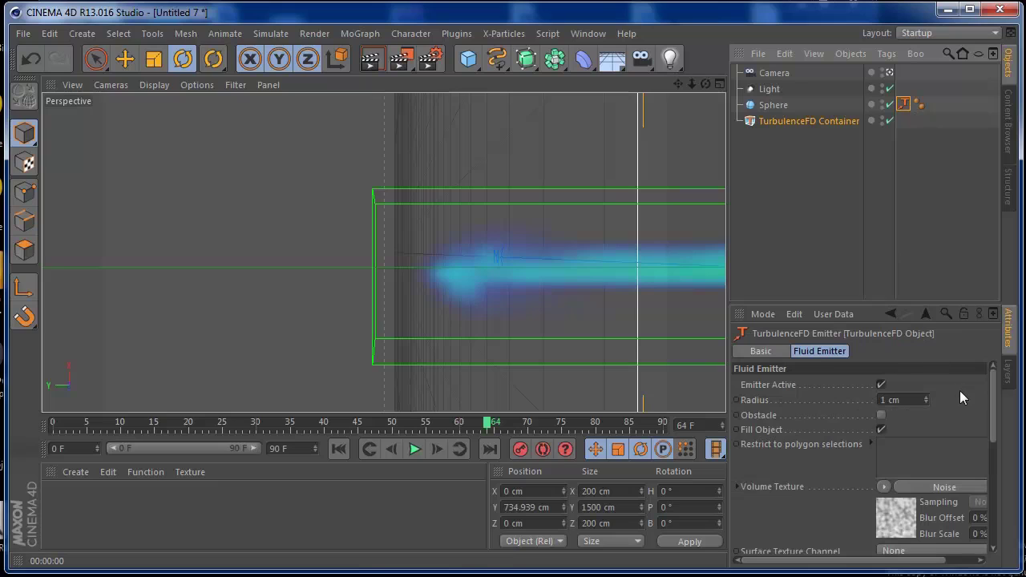
click(911, 399)
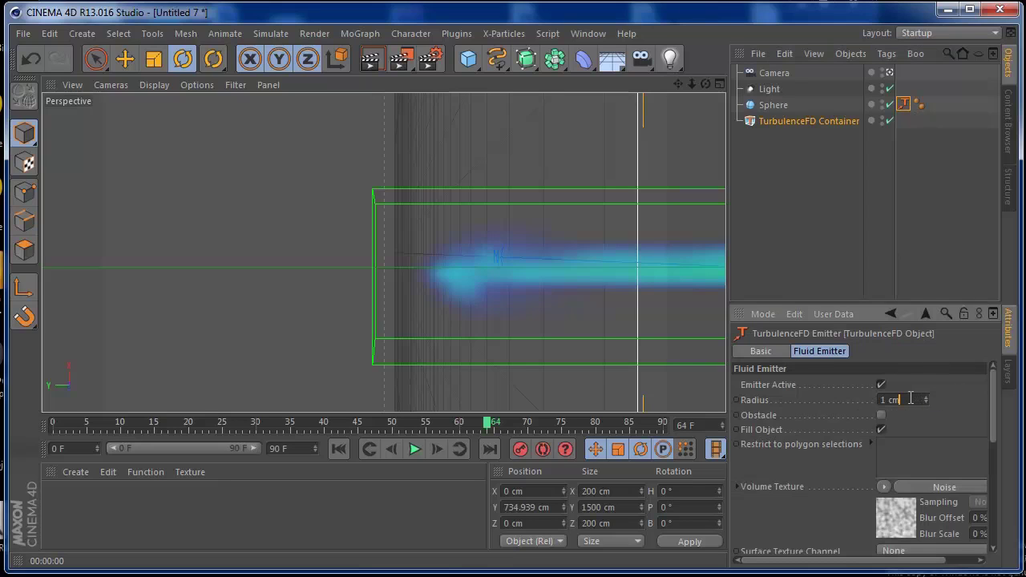
text(2)
drag(993, 415, 984, 523)
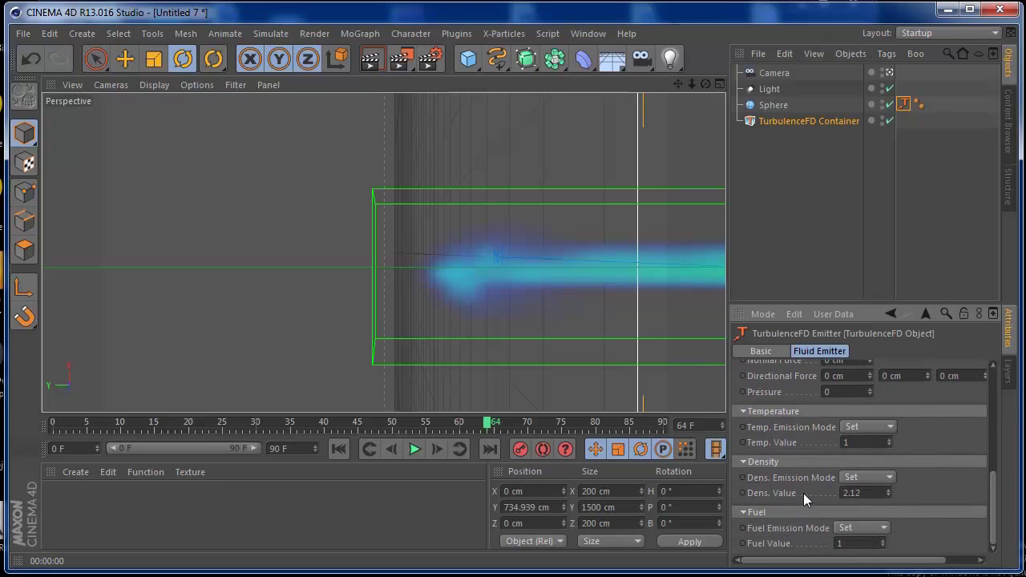
Step: Set the emitter's Density Value to 20 and return to the first frame of the timeline
drag(888, 492, 879, 152)
click(873, 492)
text(20)
click(339, 448)
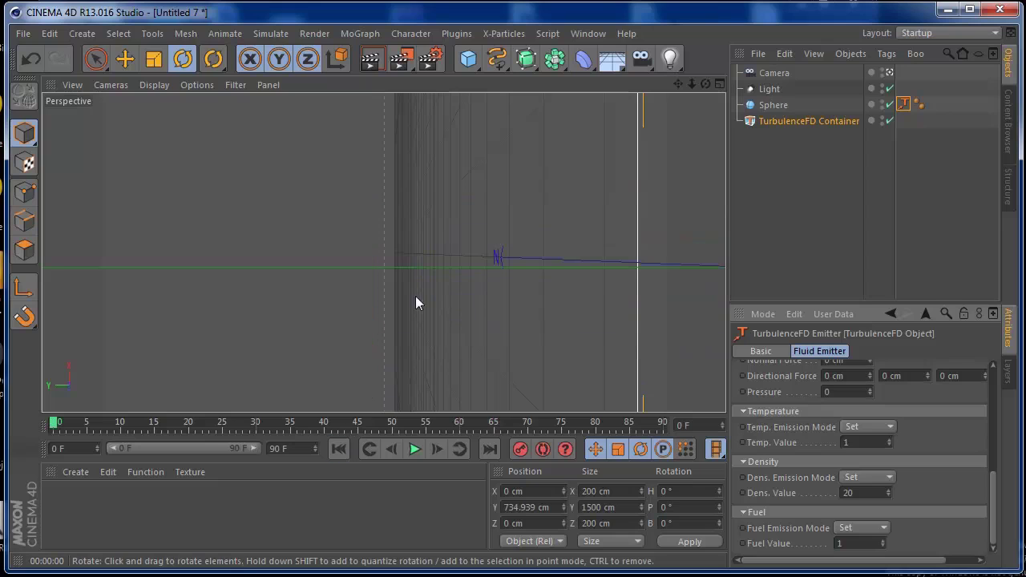
Step: Run the TurbulenceFD fluid simulation through frame 90 and close its progress window
click(453, 32)
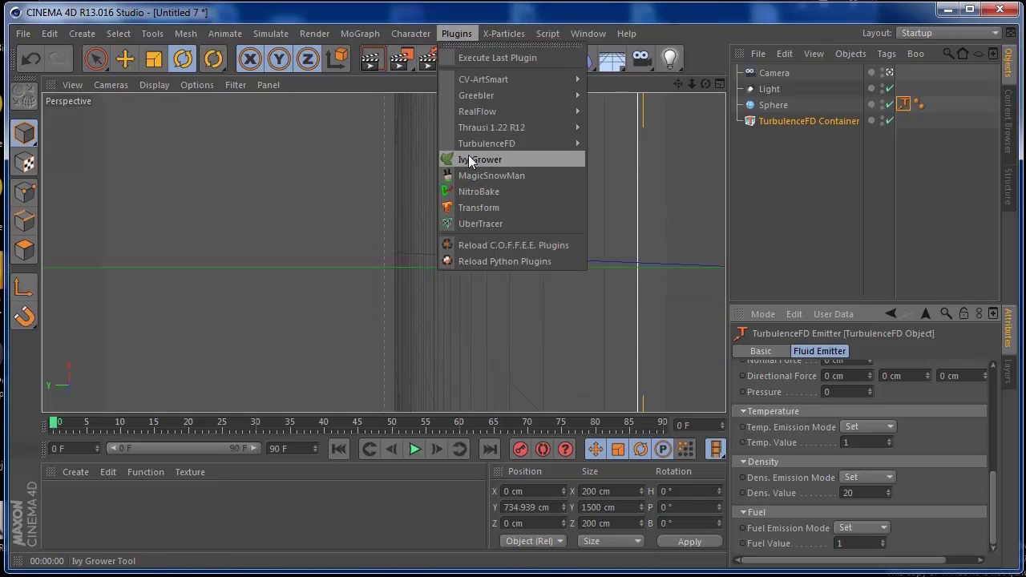
mouse_move(490, 145)
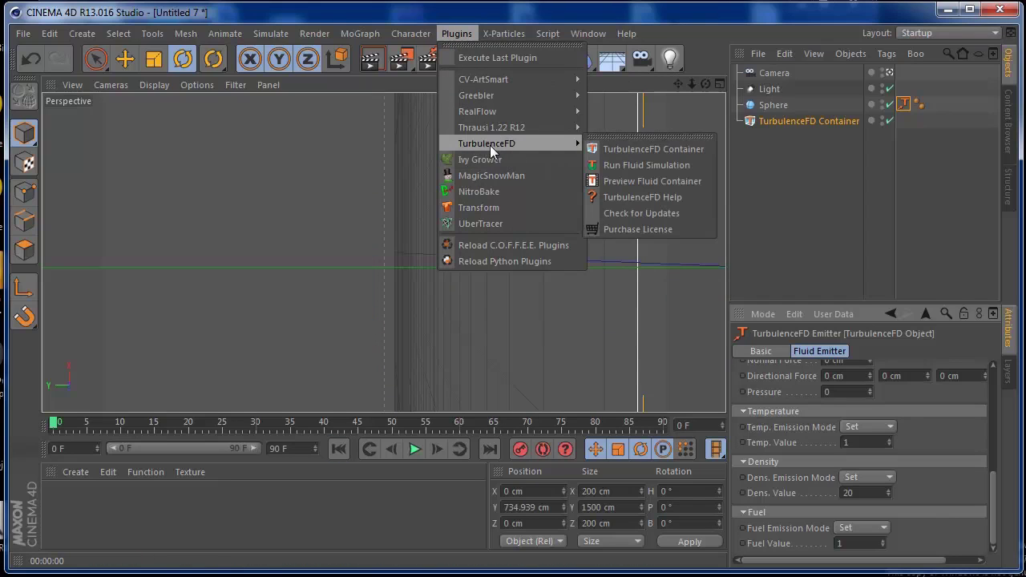
click(604, 165)
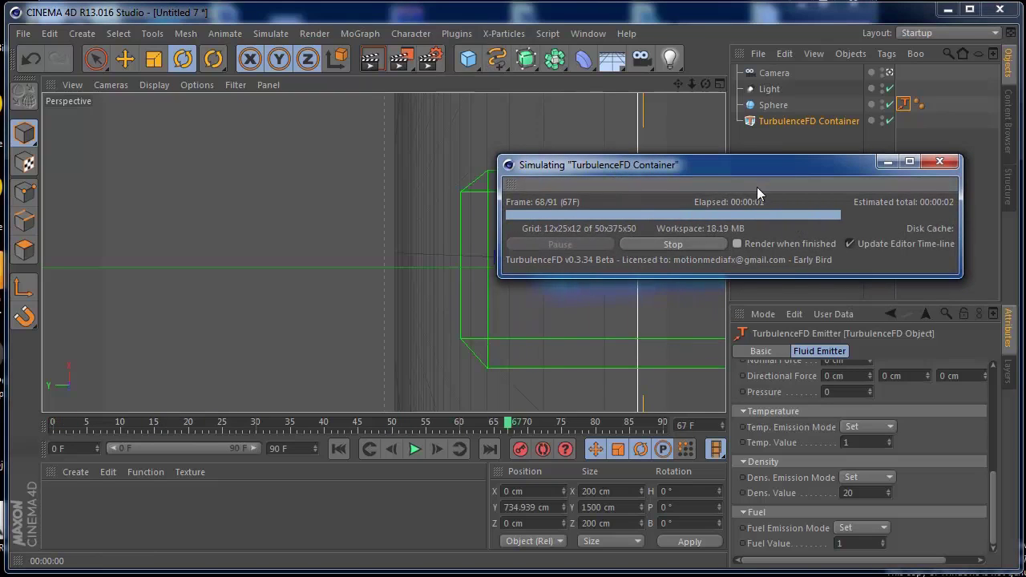
drag(688, 167, 756, 66)
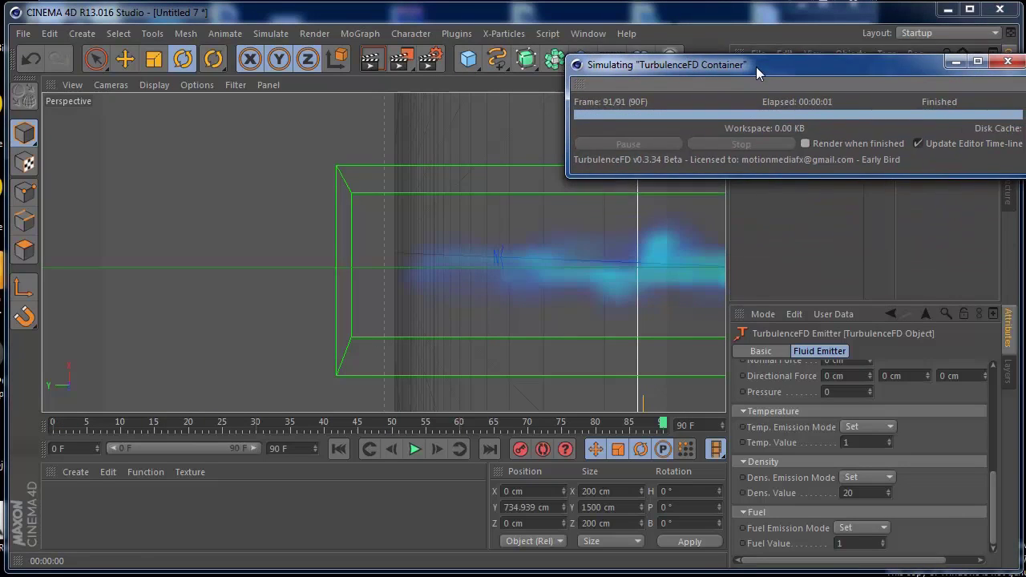
click(1001, 61)
Step: Play the simulated smoke from the first frame, stop at frame 78, render the view, and return to frame 0
click(348, 449)
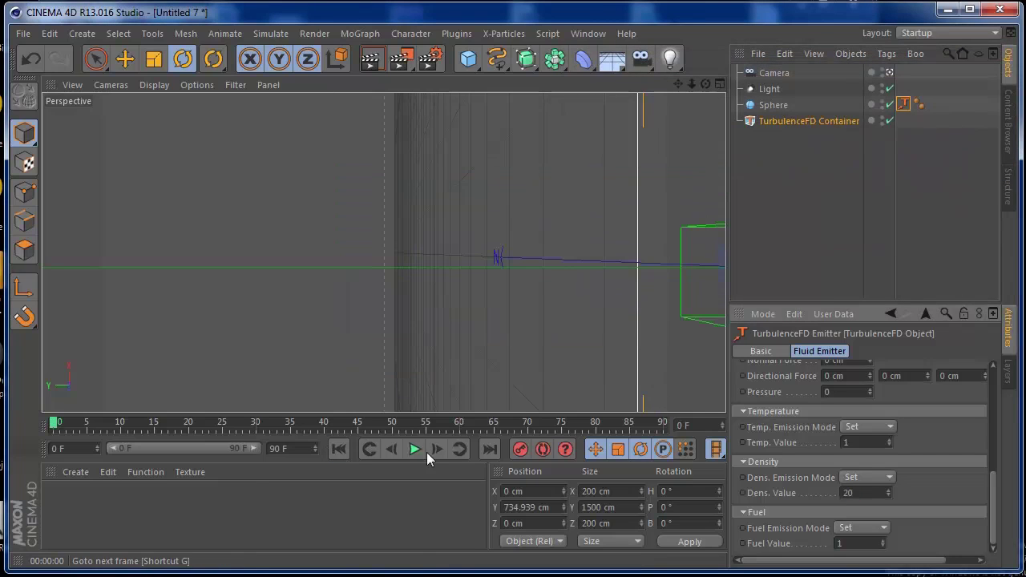
click(414, 449)
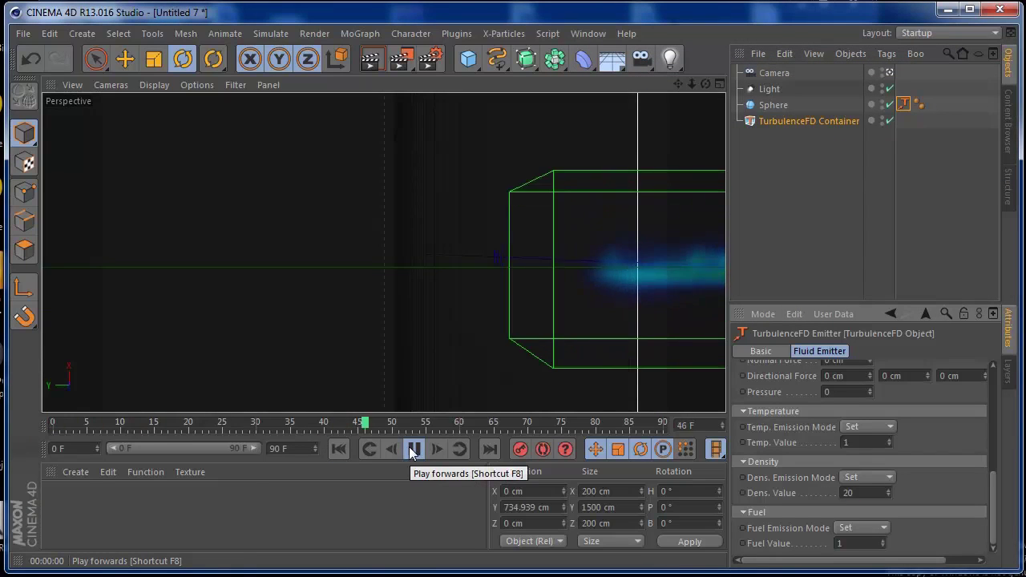
click(415, 449)
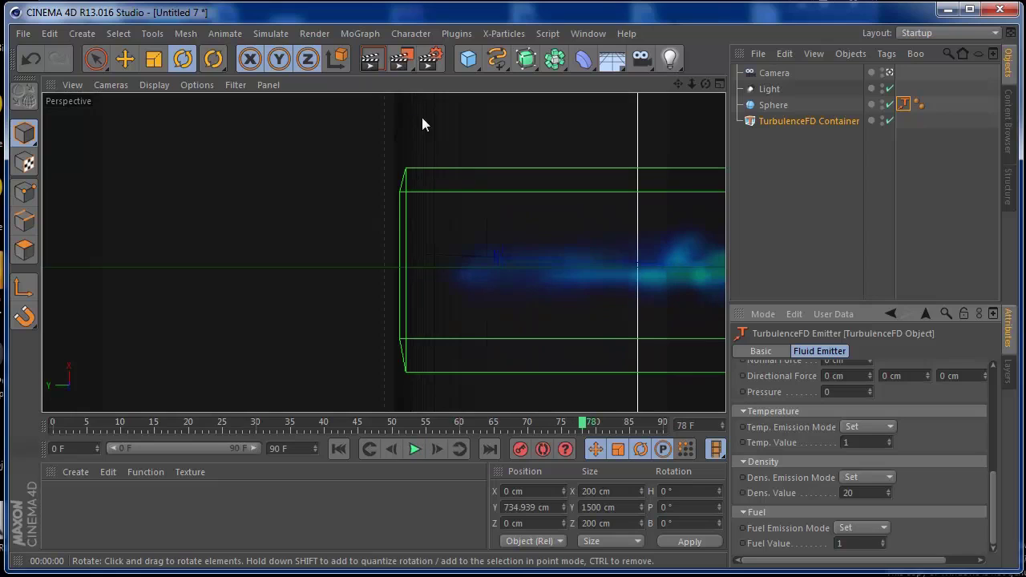
click(371, 59)
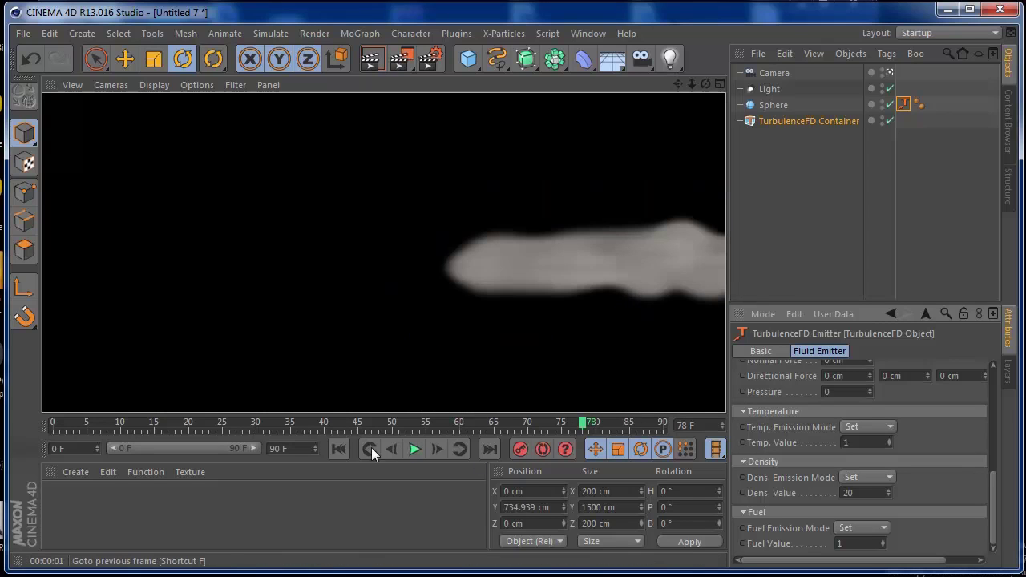
click(339, 449)
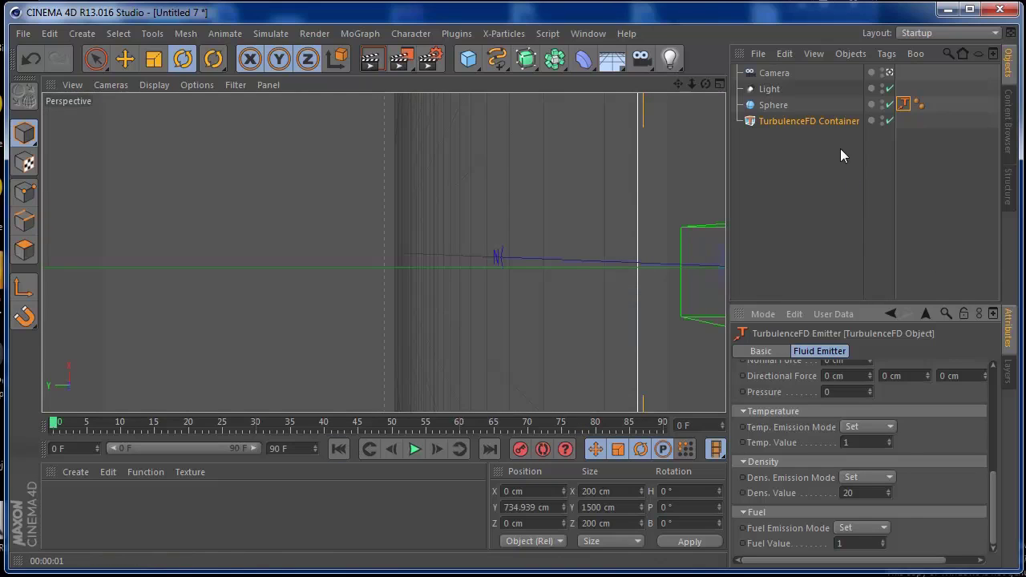
Step: Set the Pressure of the sphere's TurbulenceFD emitter to 45
click(823, 121)
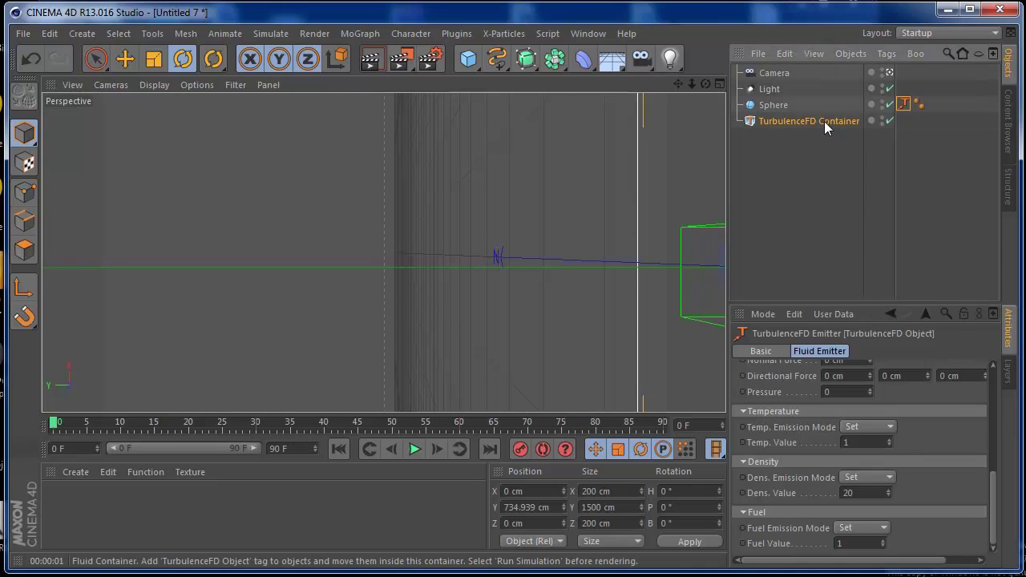
click(903, 104)
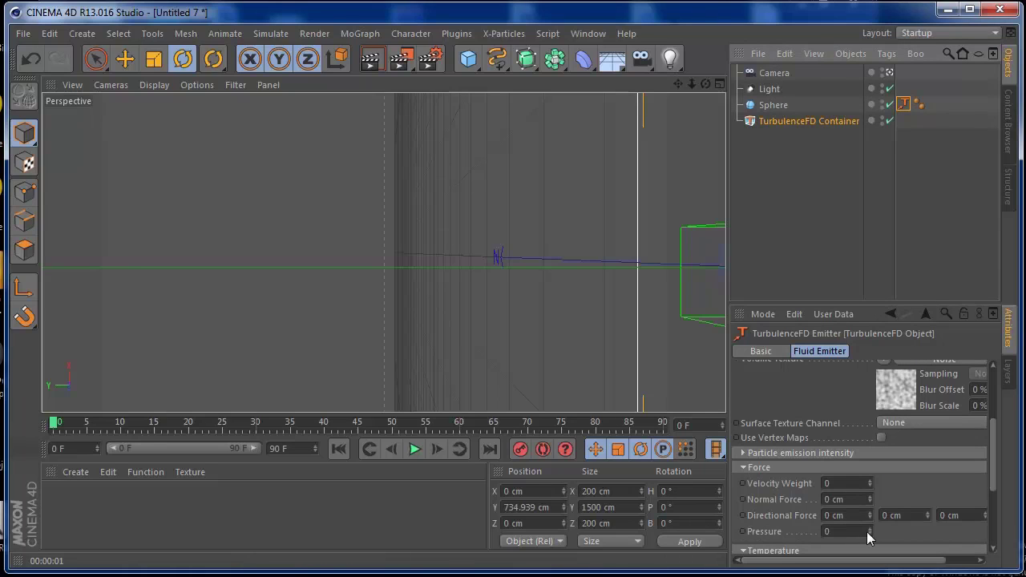
drag(869, 531, 892, 301)
drag(871, 532, 869, 386)
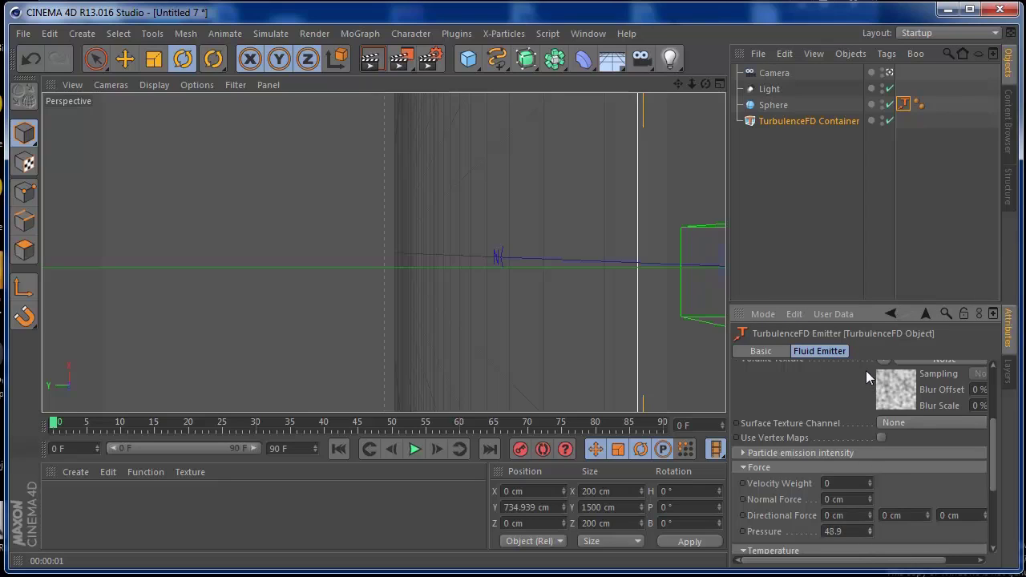
drag(862, 407, 862, 404)
double_click(838, 530)
text(454)
key(BackSpace)
key(BackSpace)
key(BackSpace)
text(45)
Step: Adjust the emitter's Density Value to 19.28 and Temperature Value to 1.17, and adjust its Fuel Value
drag(993, 469, 985, 525)
drag(888, 494, 892, 537)
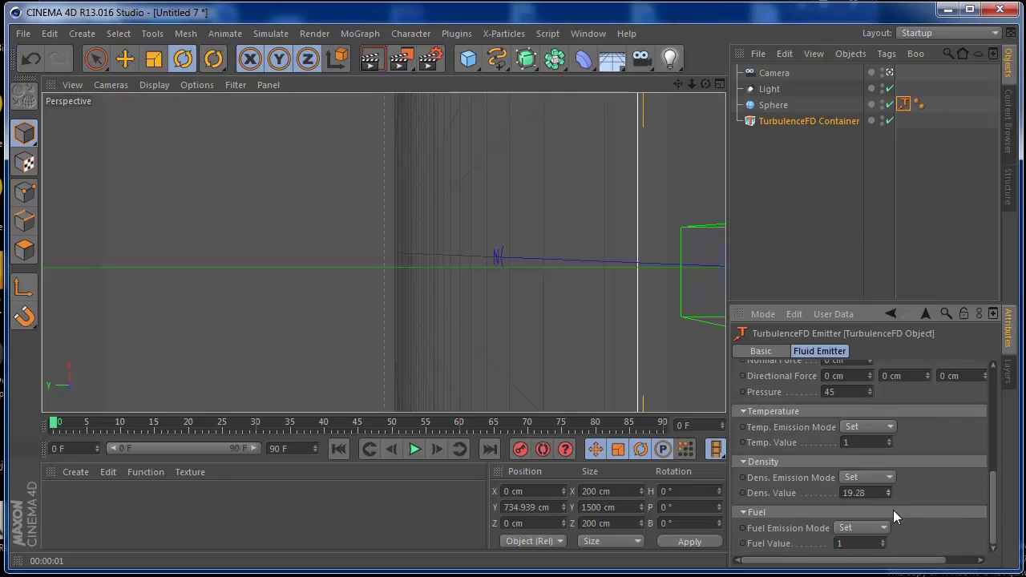
drag(893, 446, 891, 428)
click(881, 543)
drag(884, 544, 884, 533)
Step: Set the Smoke Shader Thickness to 30 in the TurbulenceFD container's renderer settings
click(856, 121)
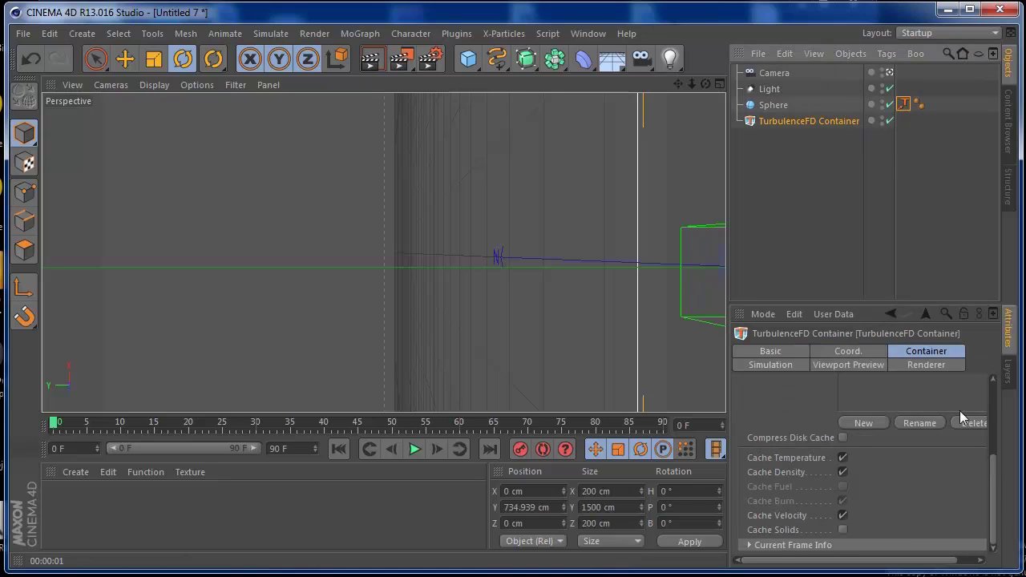
click(938, 365)
drag(994, 443, 993, 457)
drag(883, 452, 886, 310)
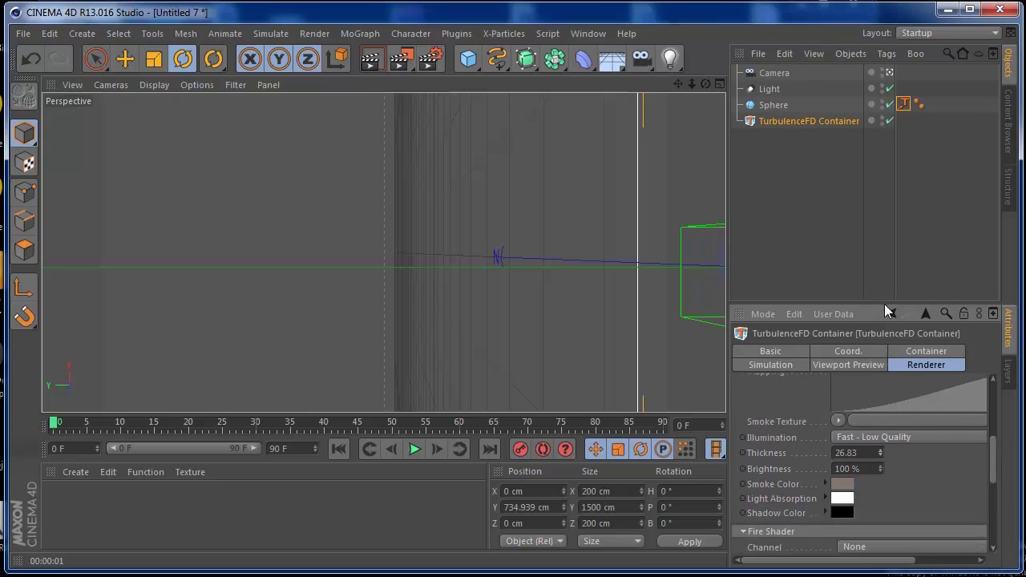
double_click(874, 453)
text(30)
key(Return)
Step: Change the container's Smoke Color to a lighter, nearly neutral grey
click(841, 483)
drag(781, 453, 756, 451)
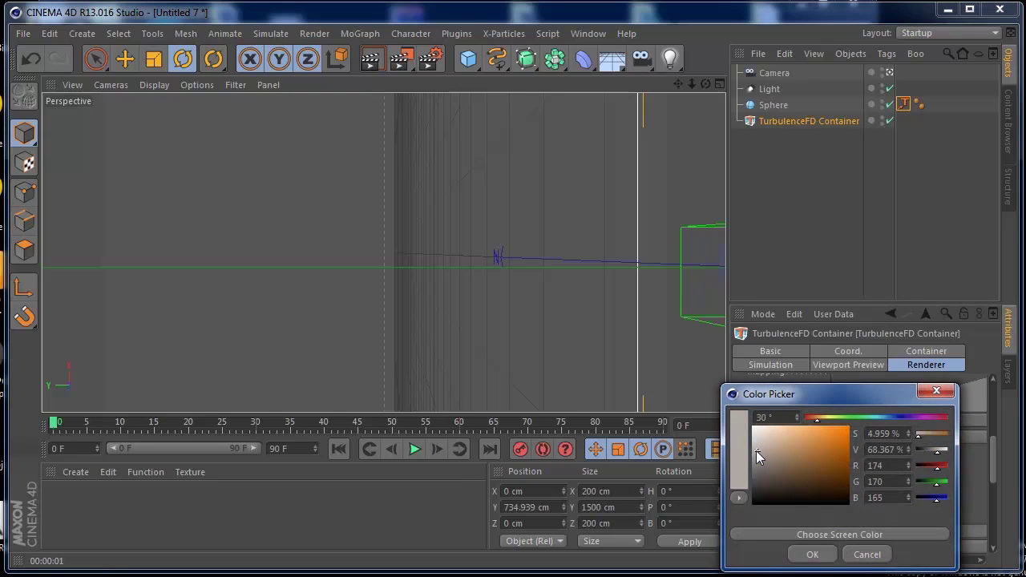
click(823, 555)
drag(992, 469, 987, 415)
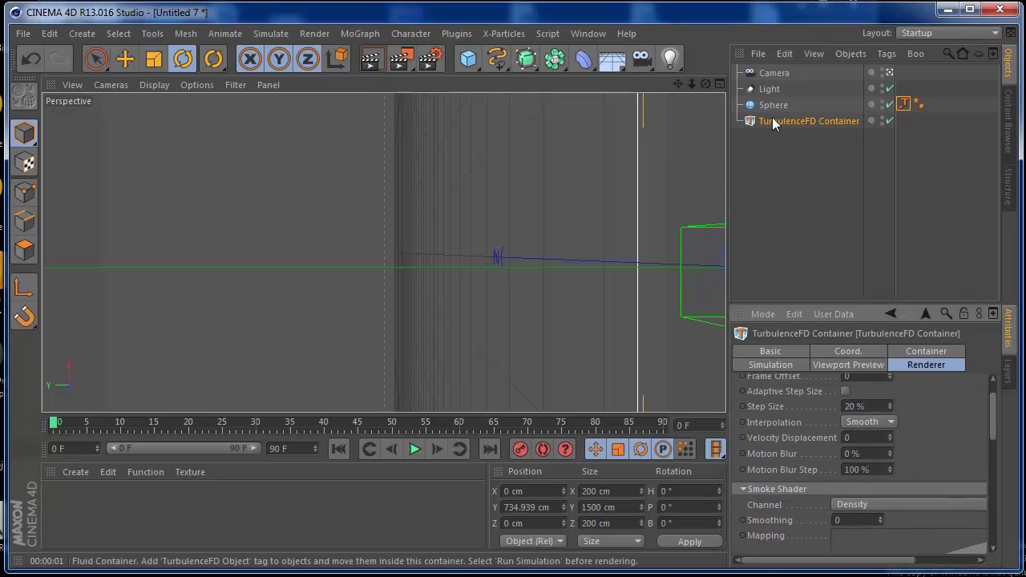
Step: Rerun the fluid simulation with the new settings, render the smoke at frame 90, and return to frame 0
click(456, 32)
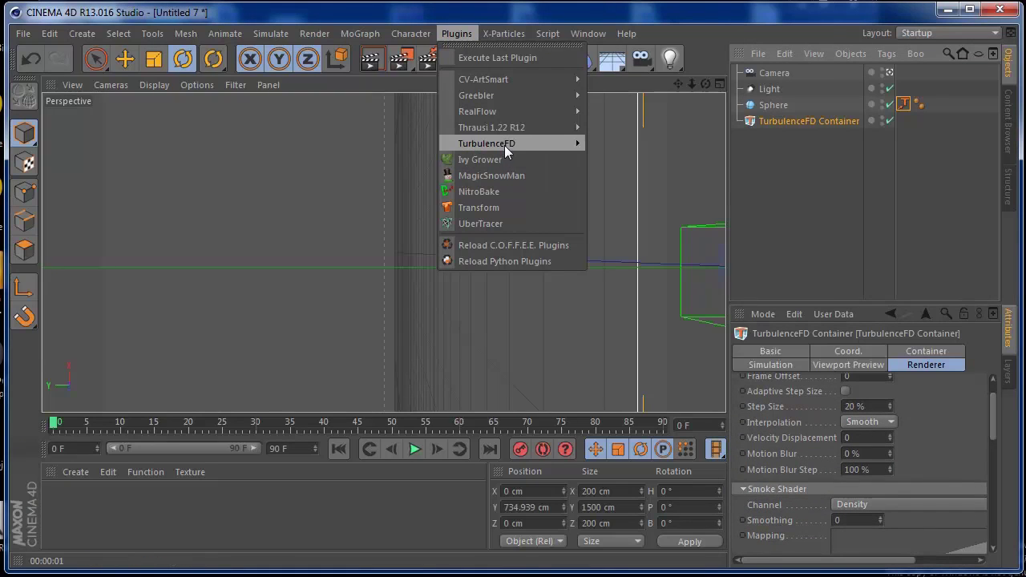
mouse_move(504, 145)
click(600, 167)
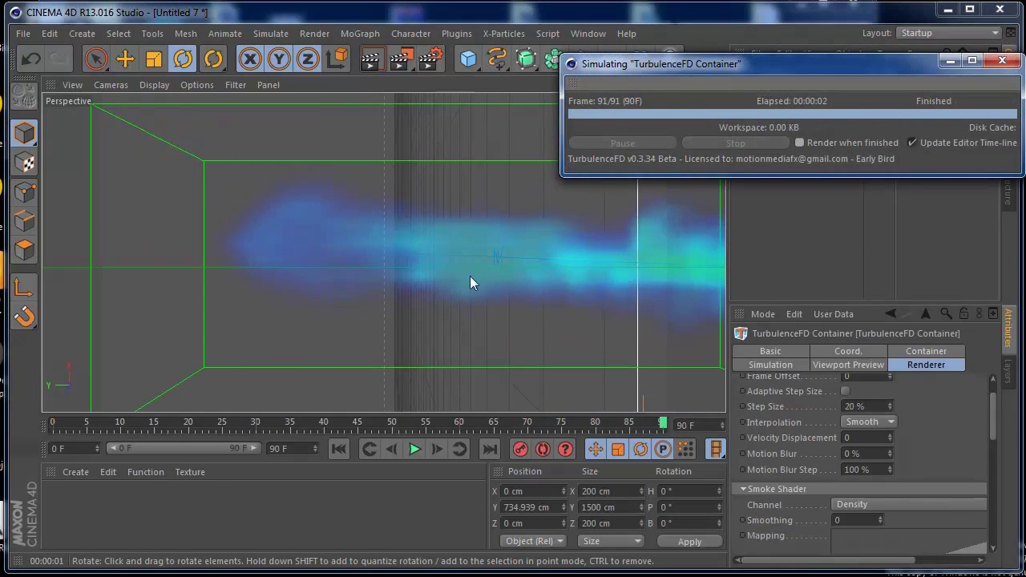
click(1002, 60)
click(371, 59)
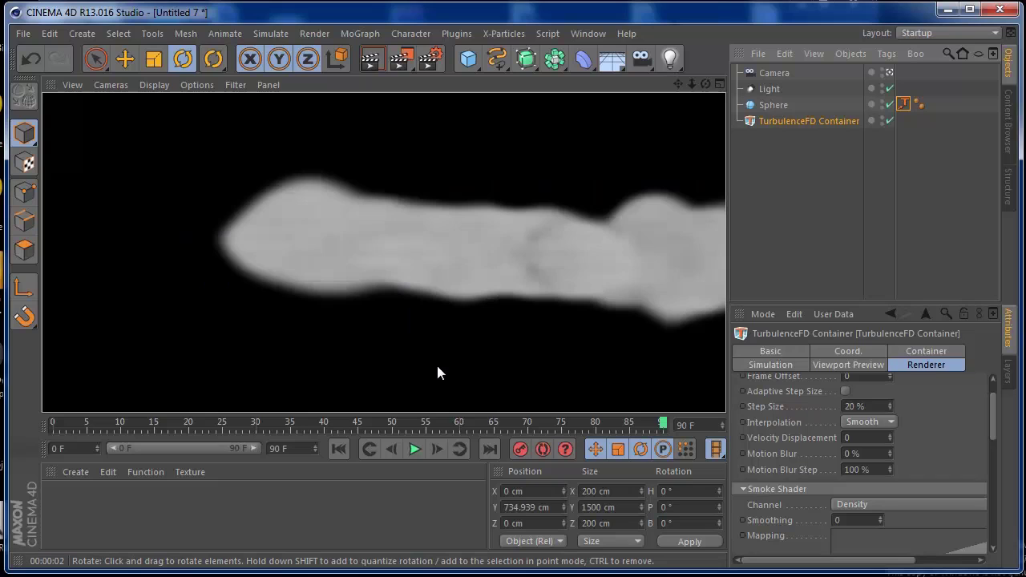
click(338, 448)
Step: Set the TurbulenceFD container's Voxel Size to 3 cm
drag(998, 418, 994, 387)
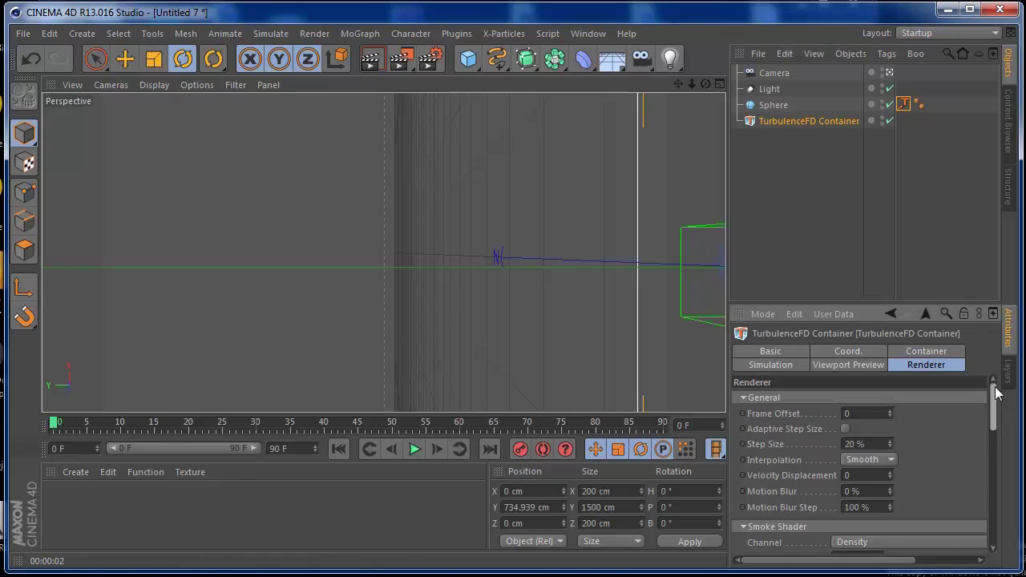
click(925, 351)
double_click(861, 430)
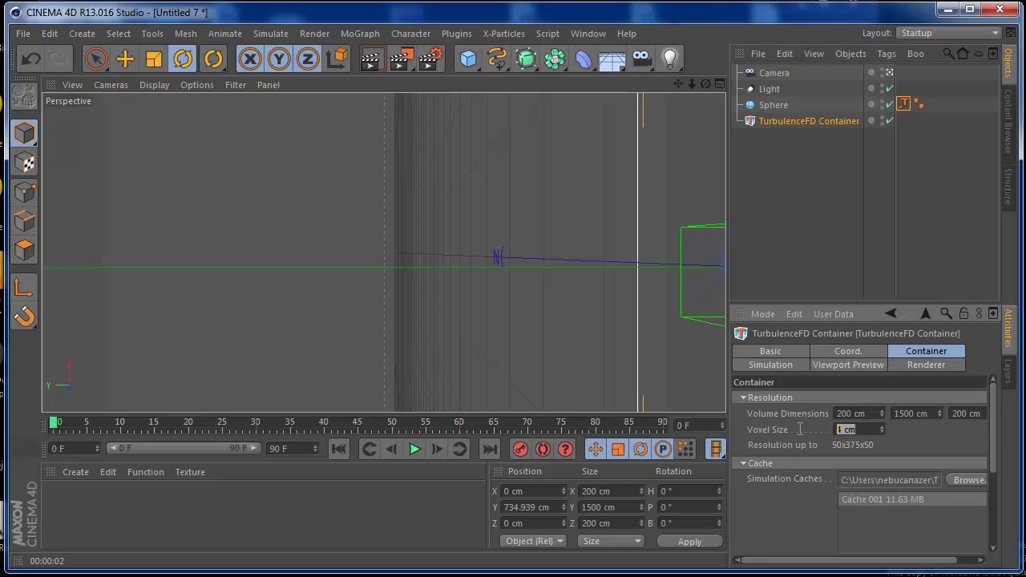
text(3)
key(Return)
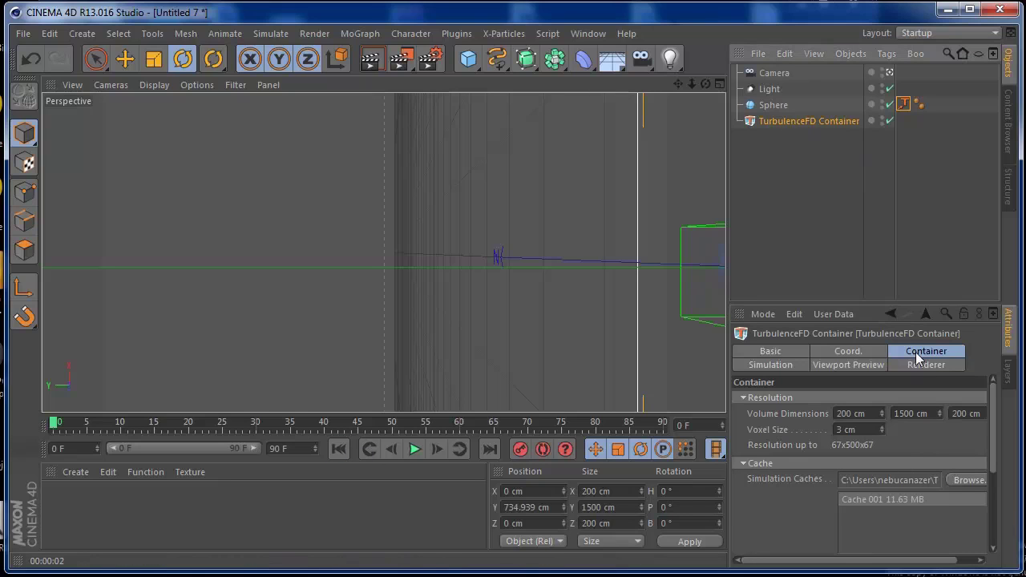
Step: Raise the Density Value of the sphere's TurbulenceFD emitter to 20.98
click(903, 105)
drag(993, 384, 994, 481)
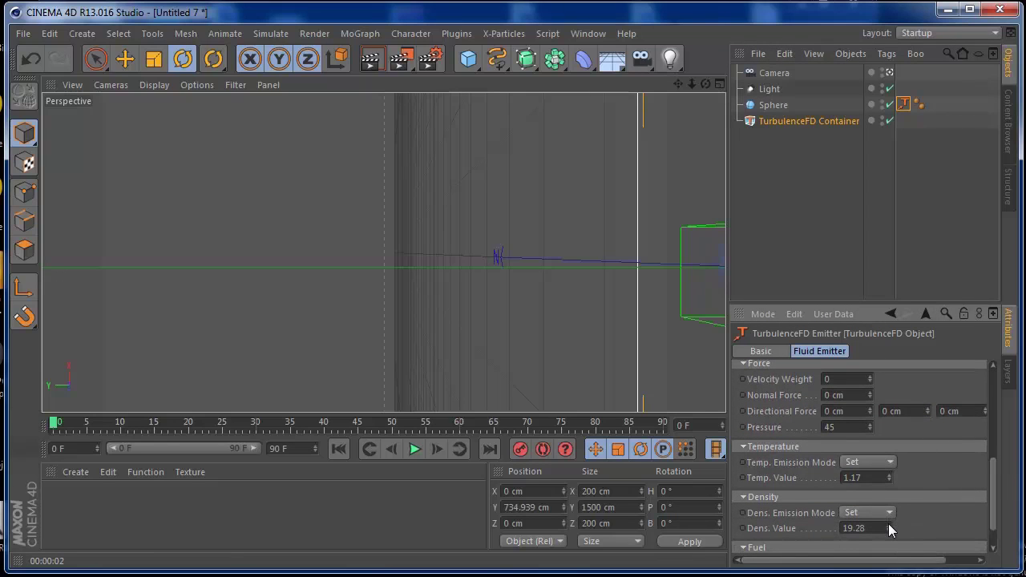
drag(886, 525, 880, 391)
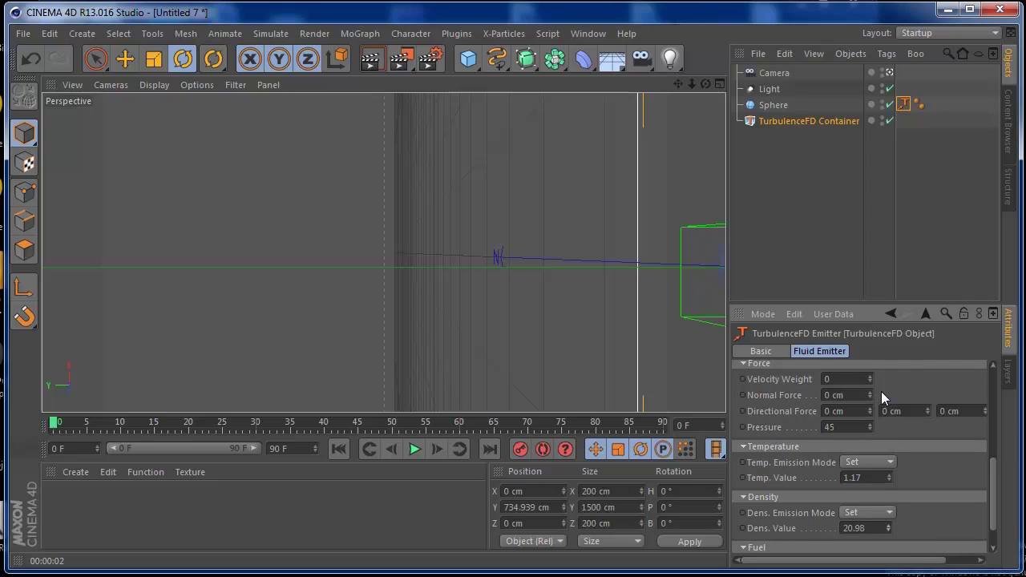
Step: Set the density Gravity to 20.6 cm in the container's simulation settings
click(841, 122)
drag(994, 493, 992, 416)
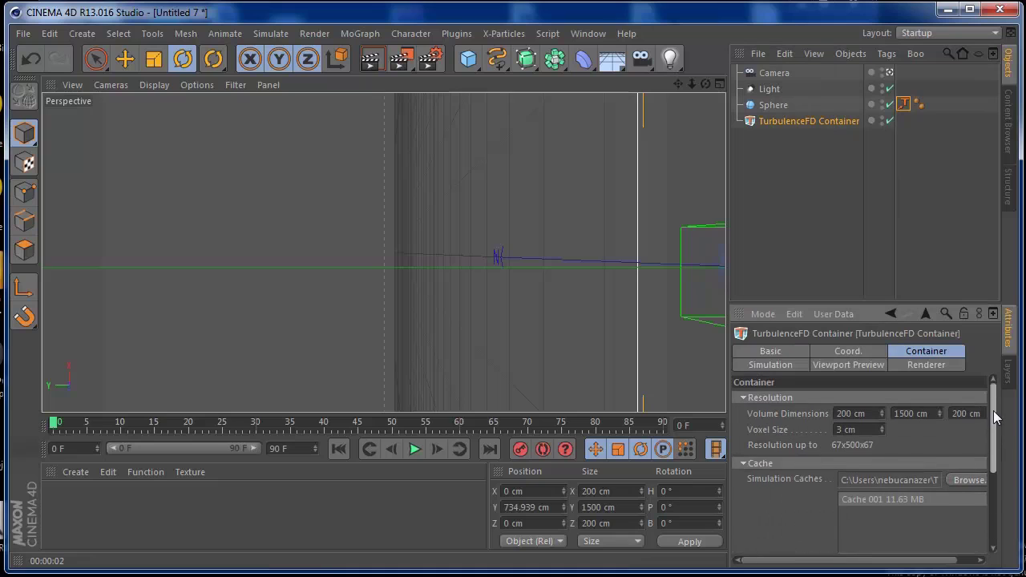
click(786, 367)
drag(992, 432, 994, 534)
drag(870, 499, 873, 541)
scroll(998, 527, up, 1)
scroll(998, 528, down, 1)
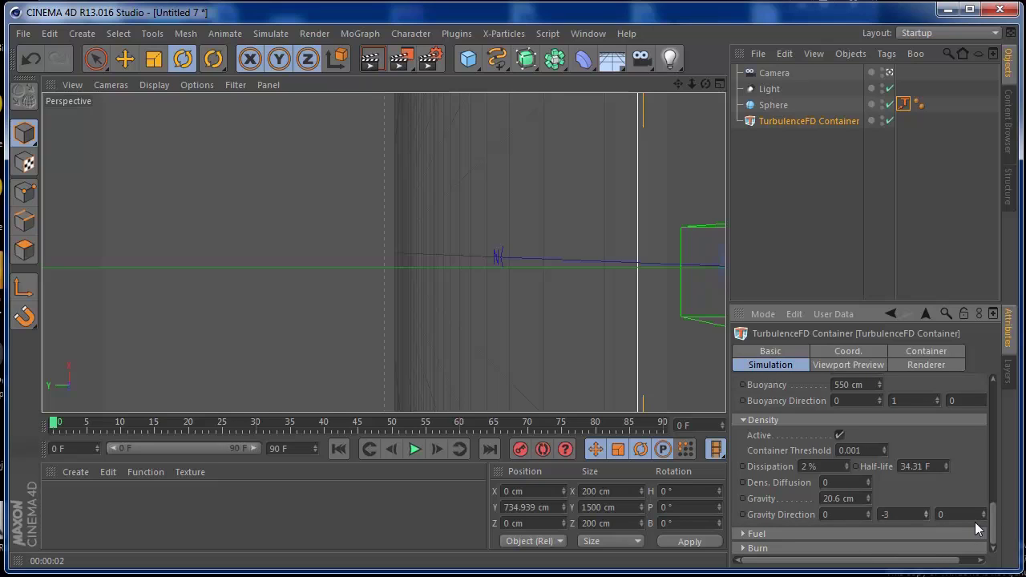
drag(991, 521, 992, 436)
Step: Examine the Illumination quality options and other Smoke Shader settings of the TurbulenceFD container
click(953, 366)
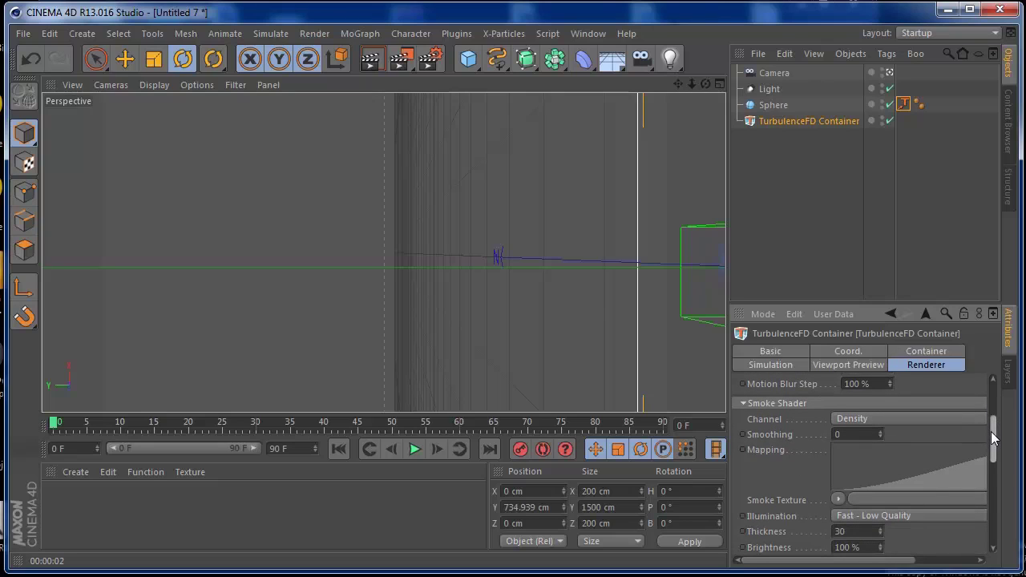
scroll(991, 437, down, 5)
scroll(991, 453, down, 1)
click(846, 430)
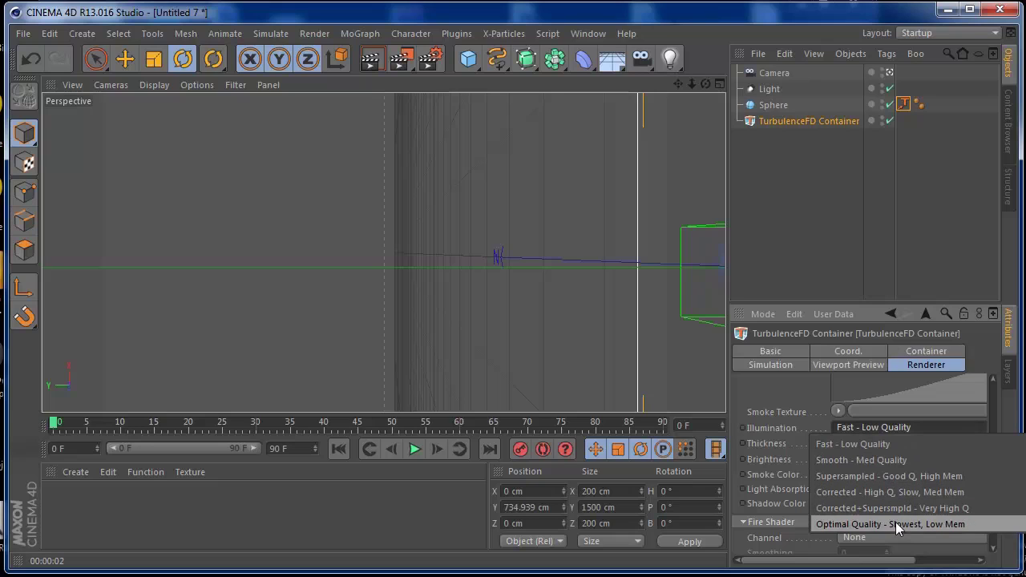
click(781, 429)
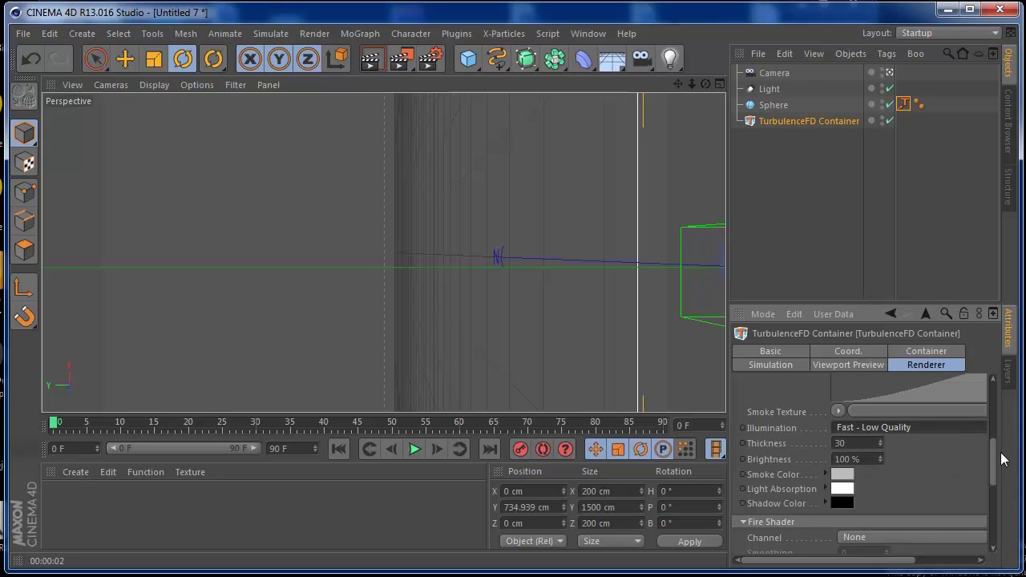
scroll(993, 463, up, 2)
drag(994, 463, 994, 454)
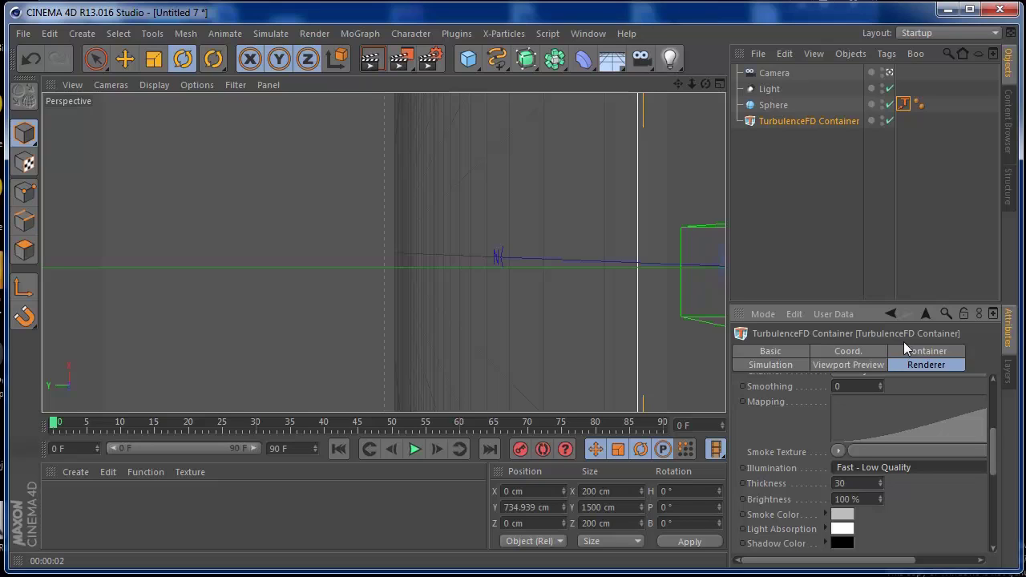
drag(993, 450, 939, 364)
Step: Check the container's Voxel Size and run the fluid simulation at the 3 cm resolution
click(938, 352)
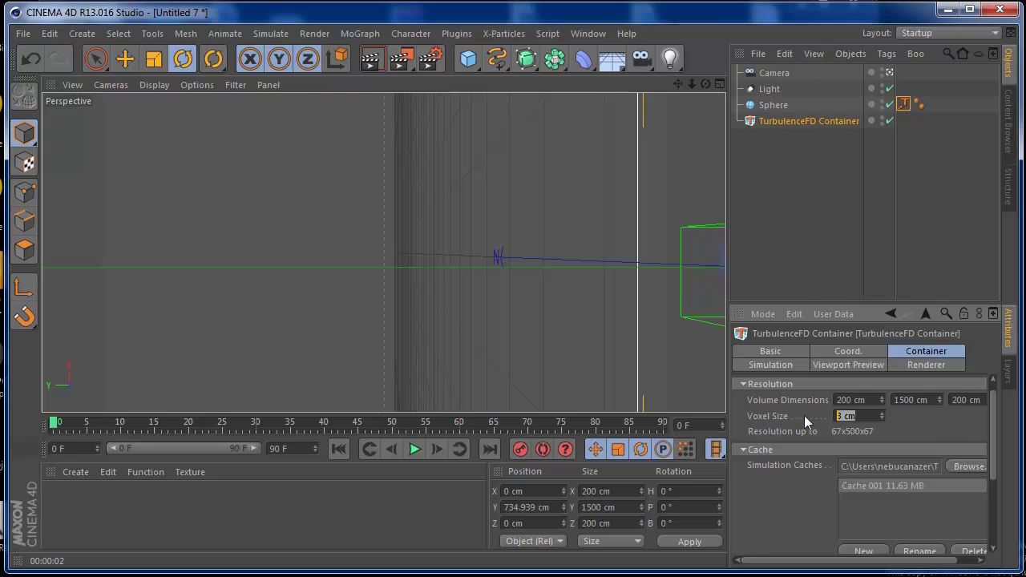
click(456, 33)
mouse_move(472, 132)
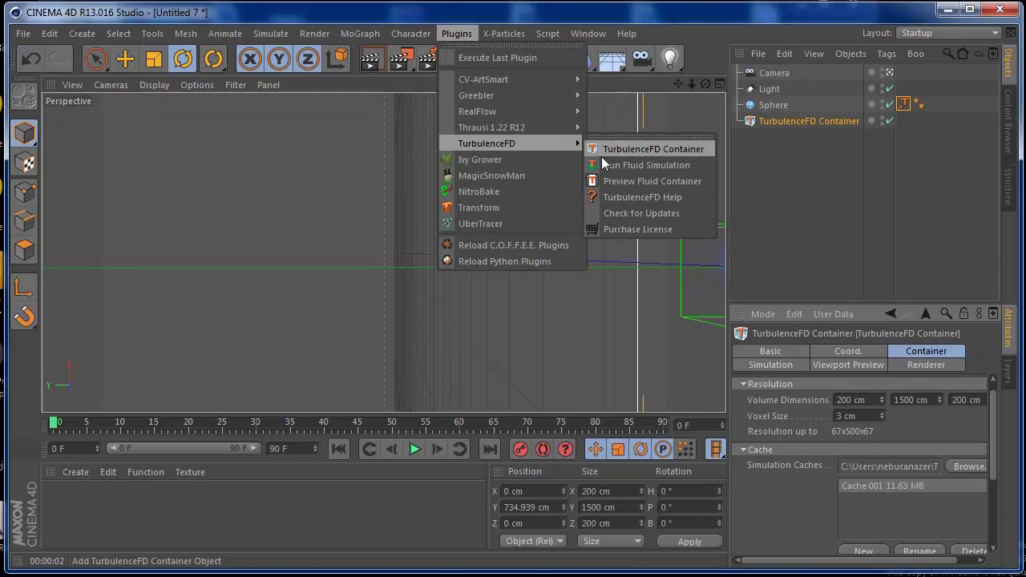
click(605, 164)
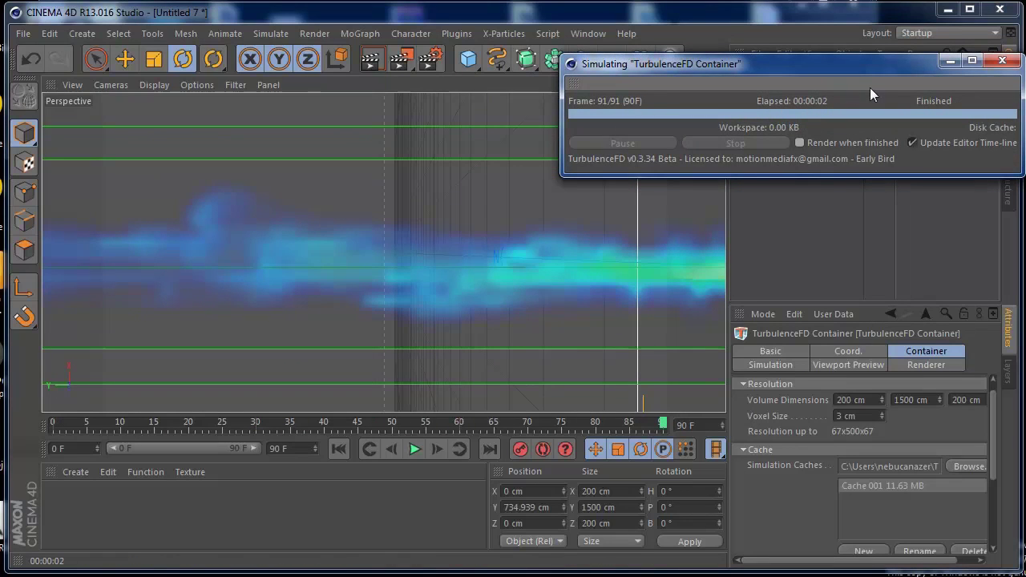
Step: Render the current frame in the viewport and set the TurbulenceFD container's Voxel Size to 1 cm
click(1001, 60)
click(359, 62)
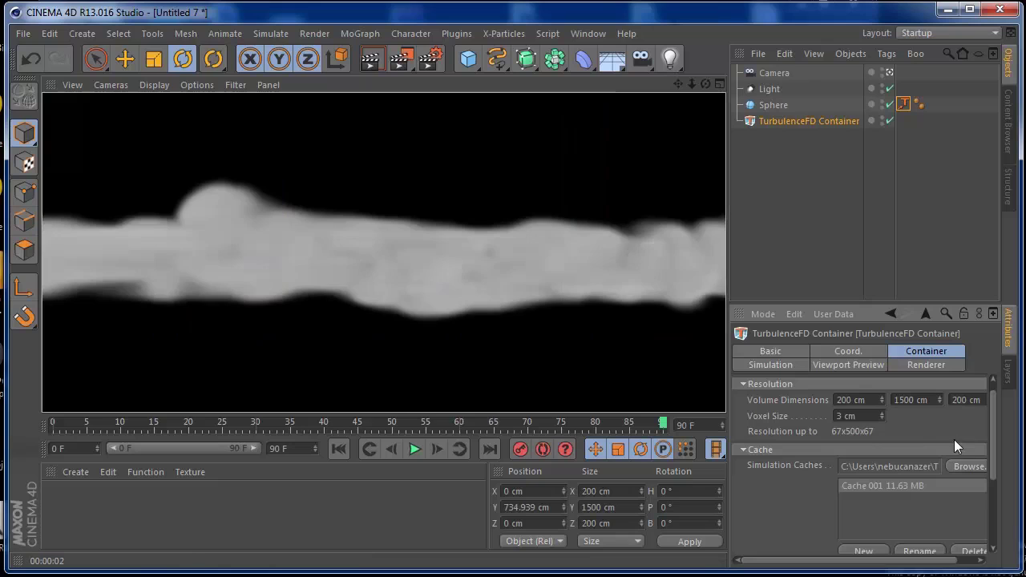
click(881, 412)
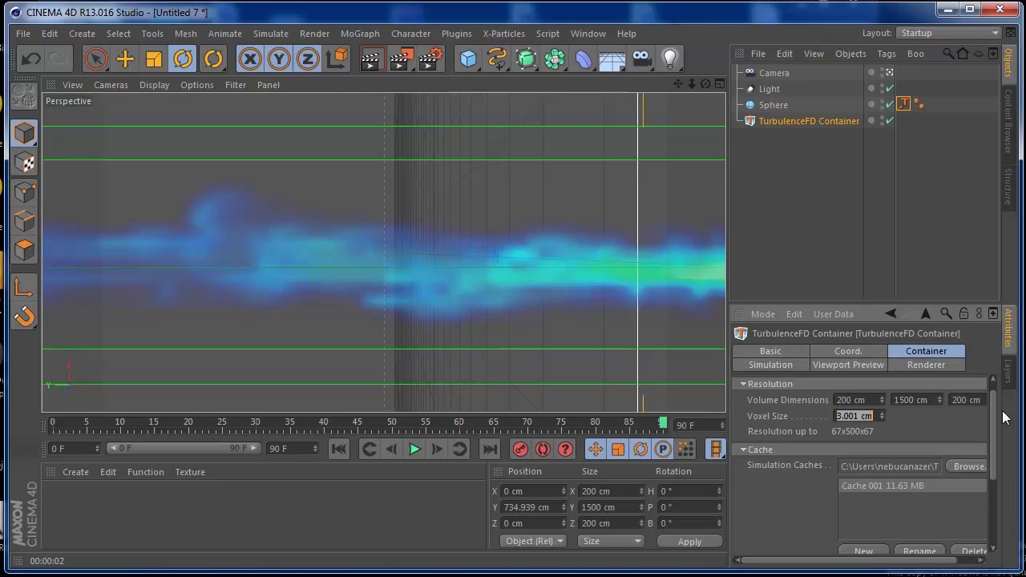
text(1)
key(Return)
Step: Run the fluid simulation from frame 0 at the 1 cm voxel size and render its last frame in the viewport
click(338, 448)
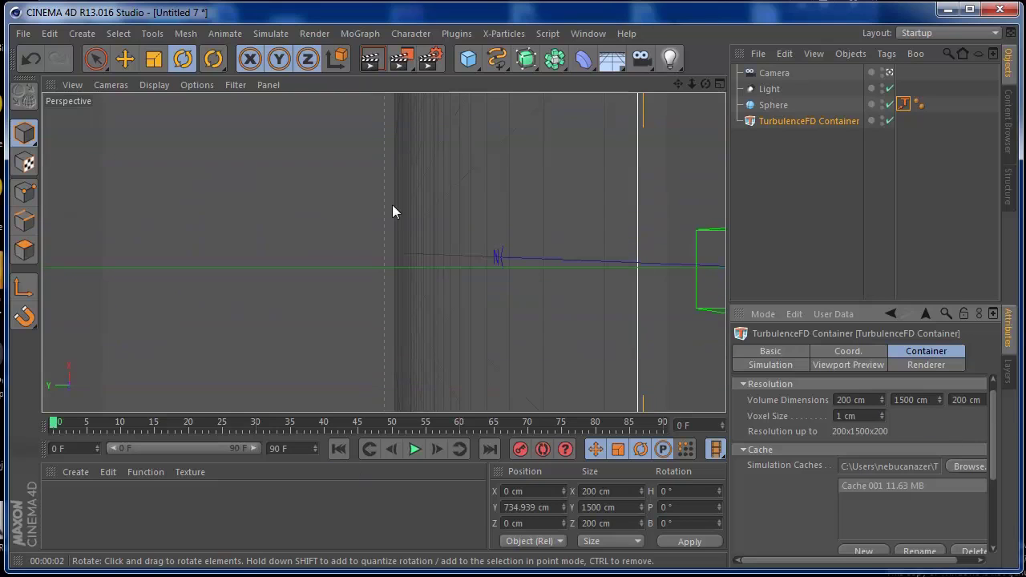
click(454, 35)
mouse_move(511, 142)
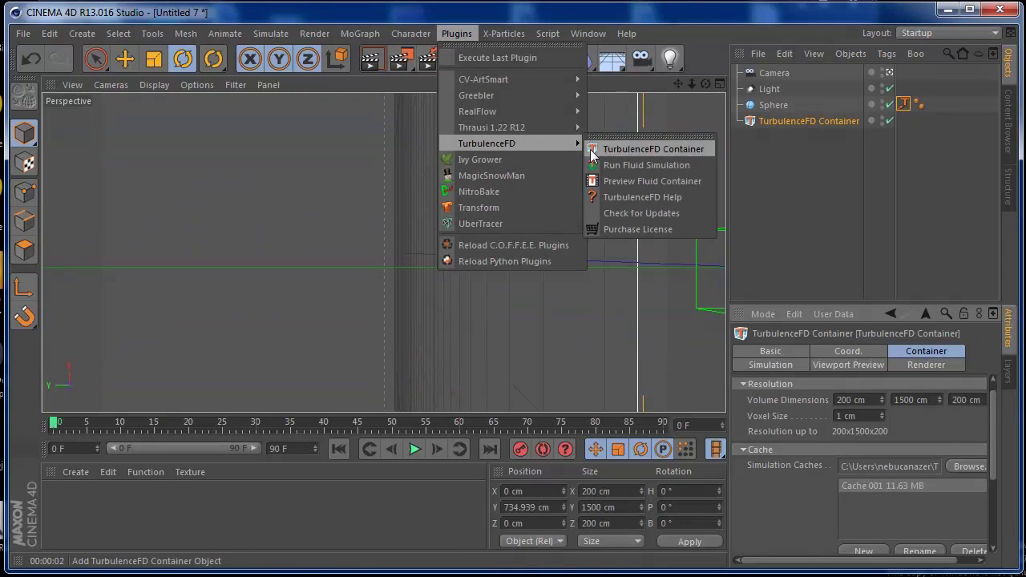
click(615, 168)
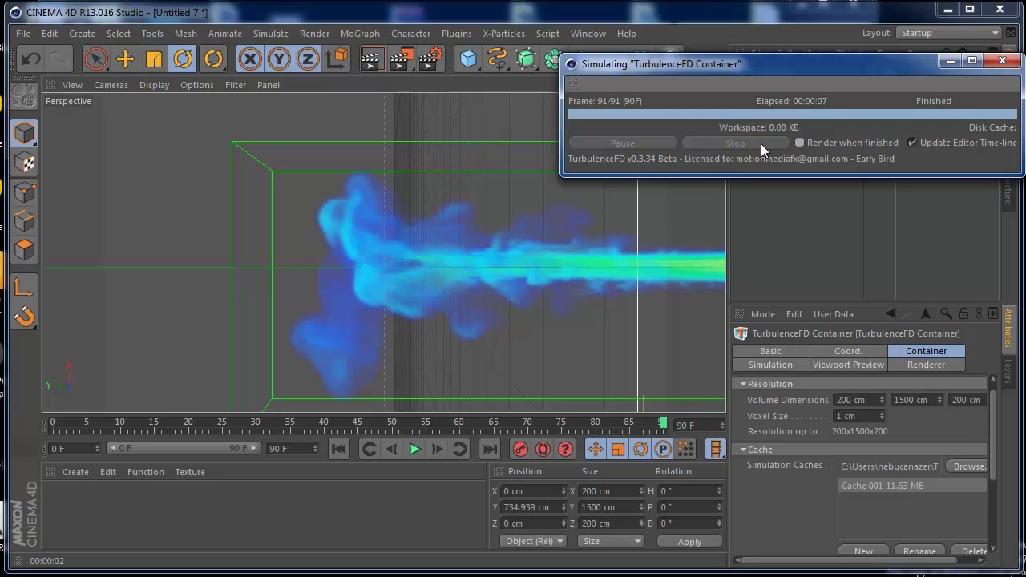
click(1002, 60)
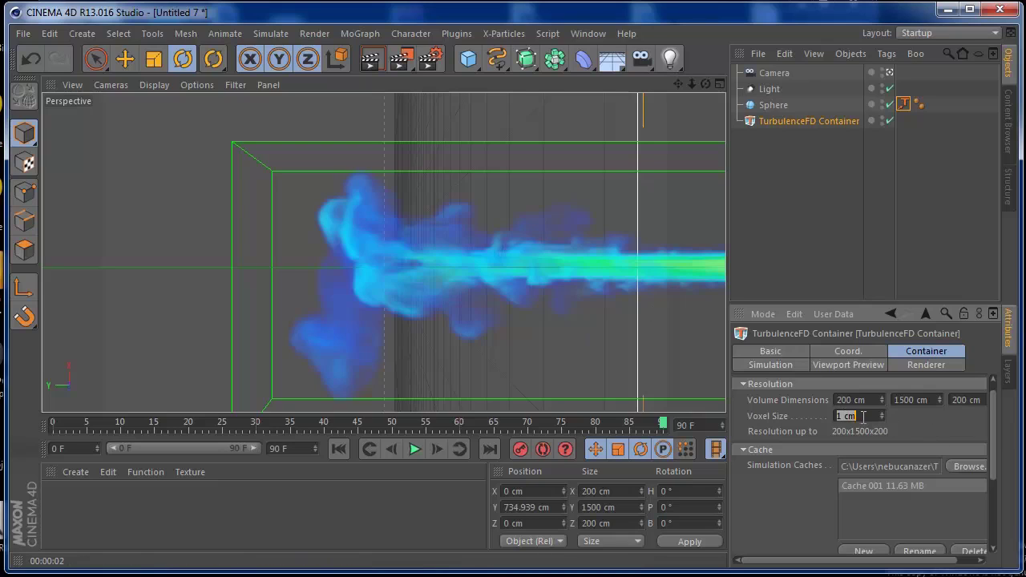
click(369, 69)
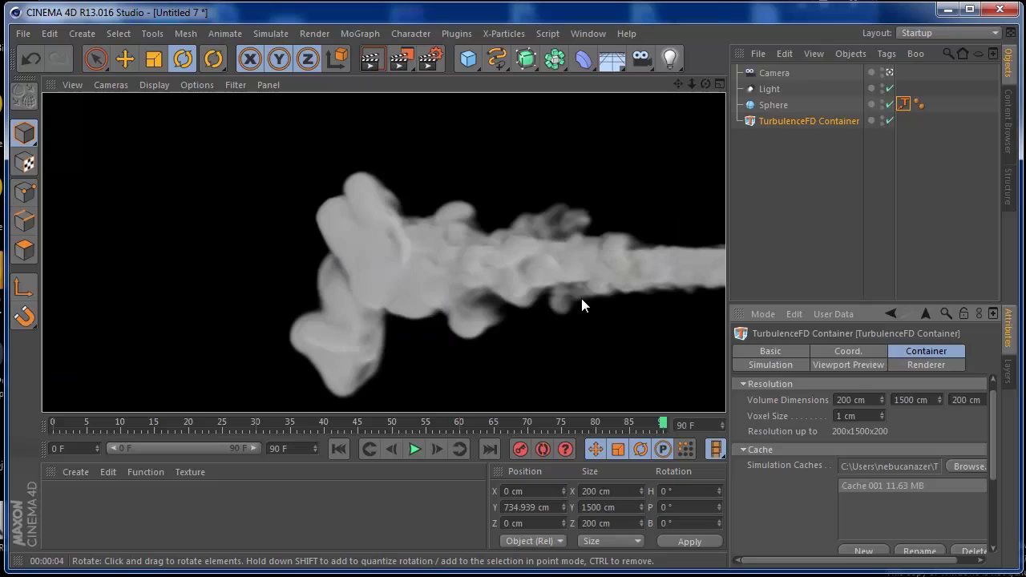
Step: Raise the force Pressure of the sphere's TurbulenceFD emitter to 56.7
click(915, 364)
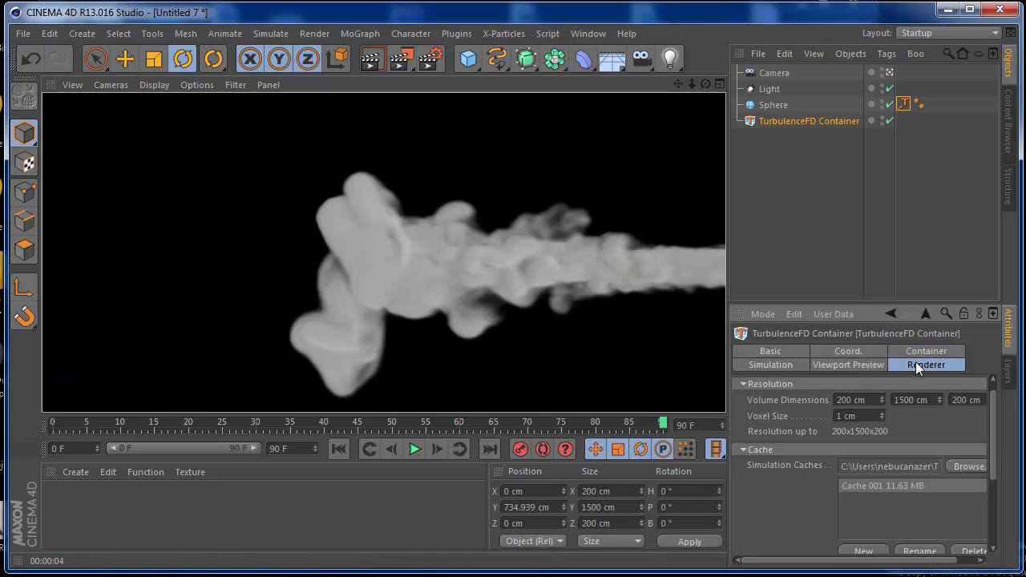
drag(994, 412, 994, 472)
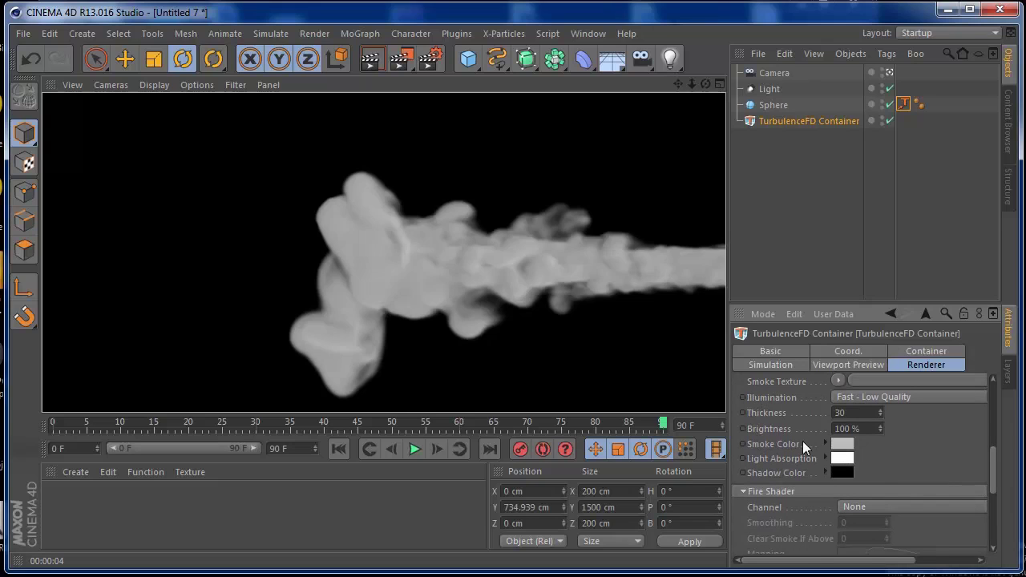
click(911, 351)
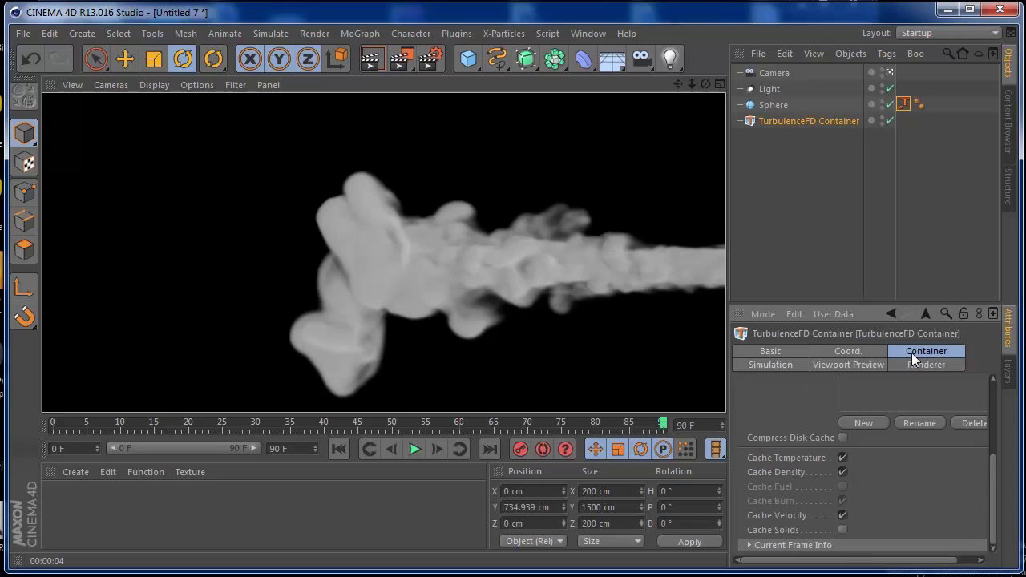
click(903, 104)
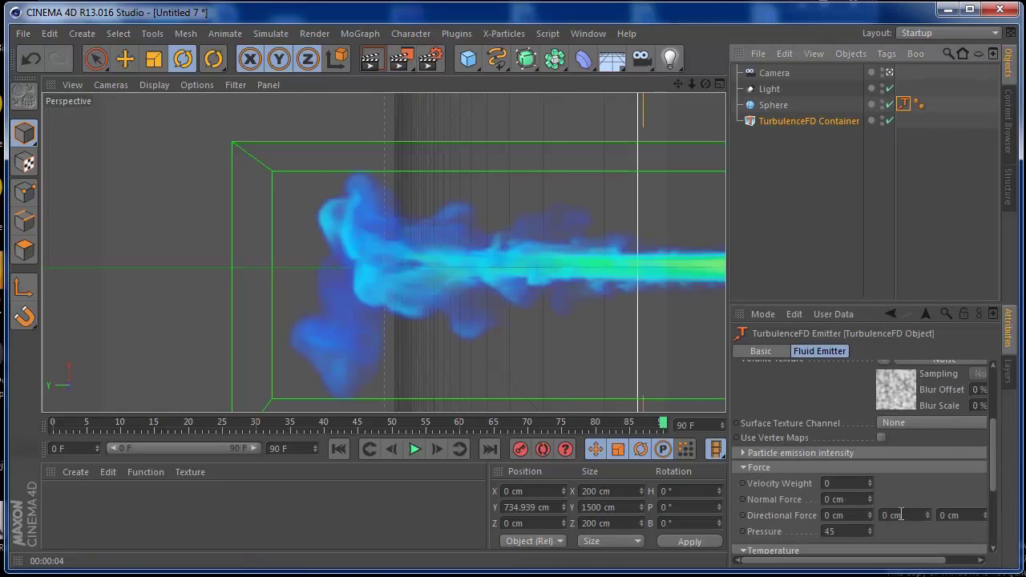
drag(993, 484, 994, 501)
drag(869, 459, 864, 376)
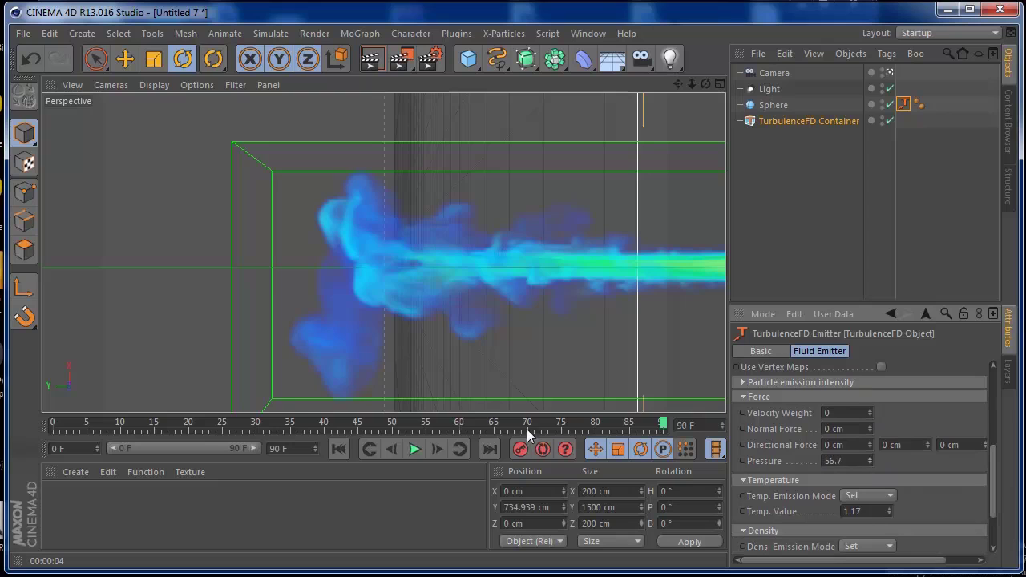
Step: Rewind to frame 0 and re-run the fluid simulation with the raised emitter pressure
click(367, 451)
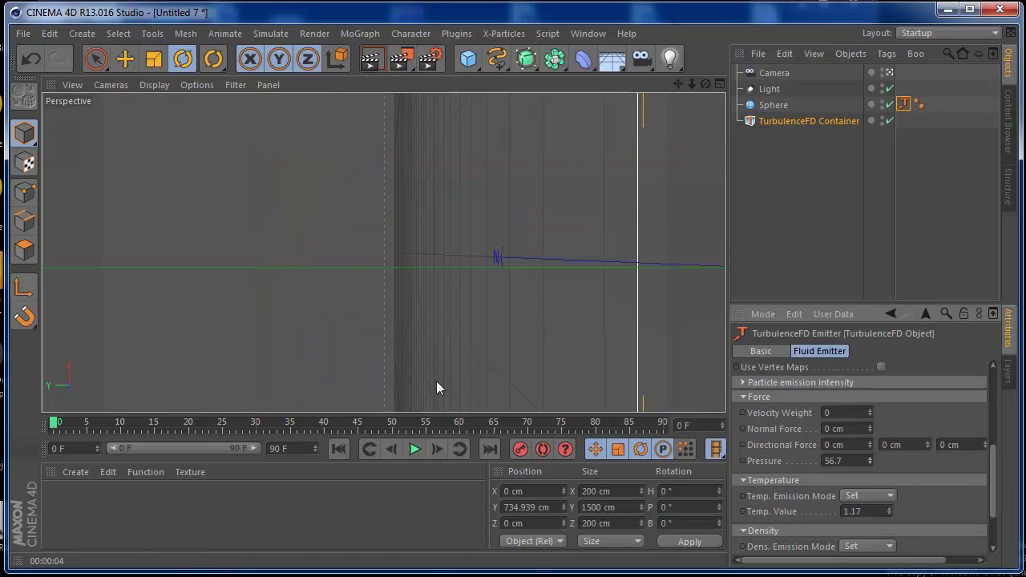
click(456, 34)
mouse_move(496, 144)
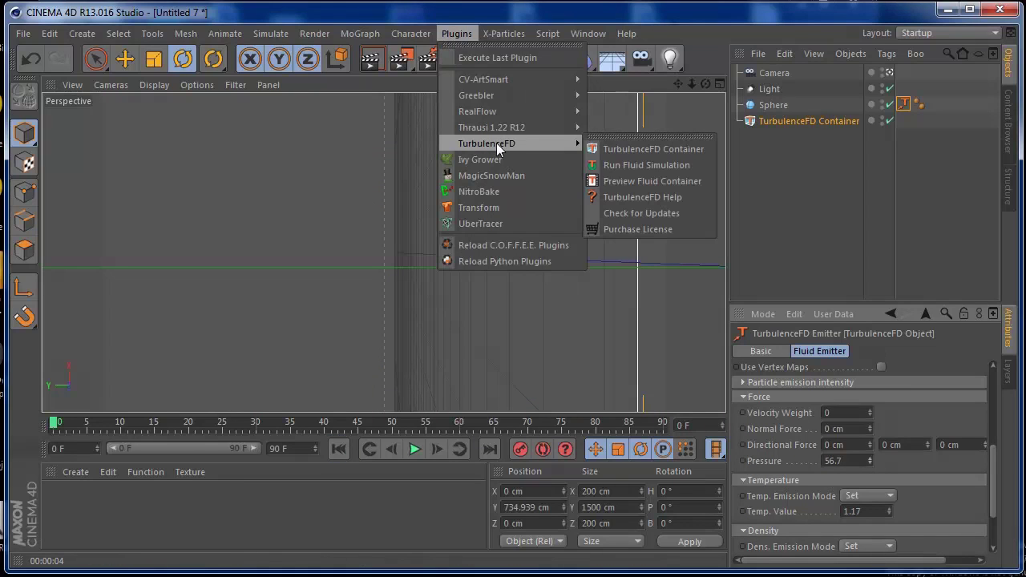
click(620, 166)
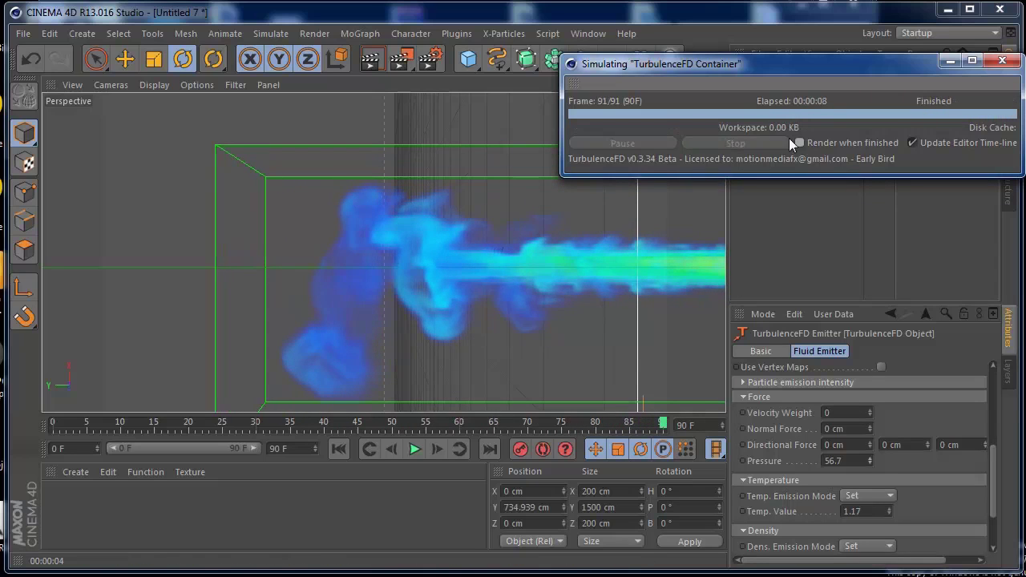
click(1002, 60)
Step: Render the smoke at frame 34 in the viewport and play the simulation back from the start
drag(383, 434, 285, 422)
click(371, 58)
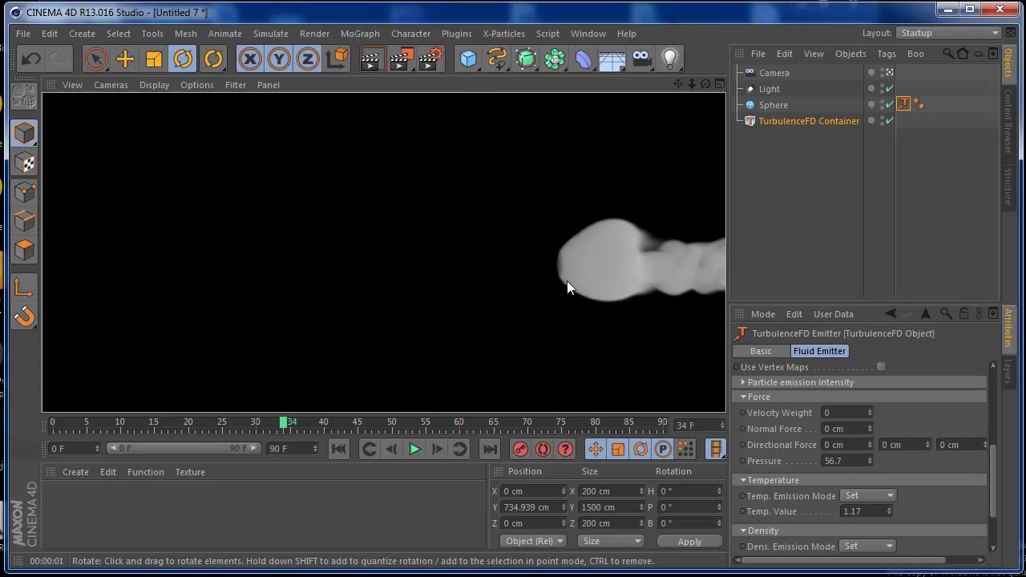
click(337, 451)
click(415, 449)
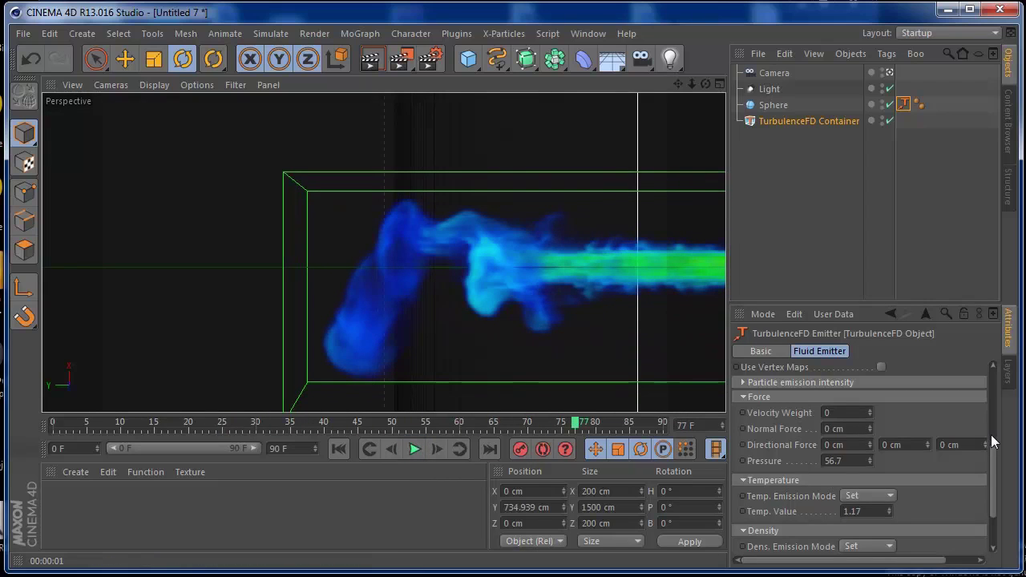
Step: Set the Density Value of the sphere's TurbulenceFD emitter to 23.34
drag(989, 468, 990, 502)
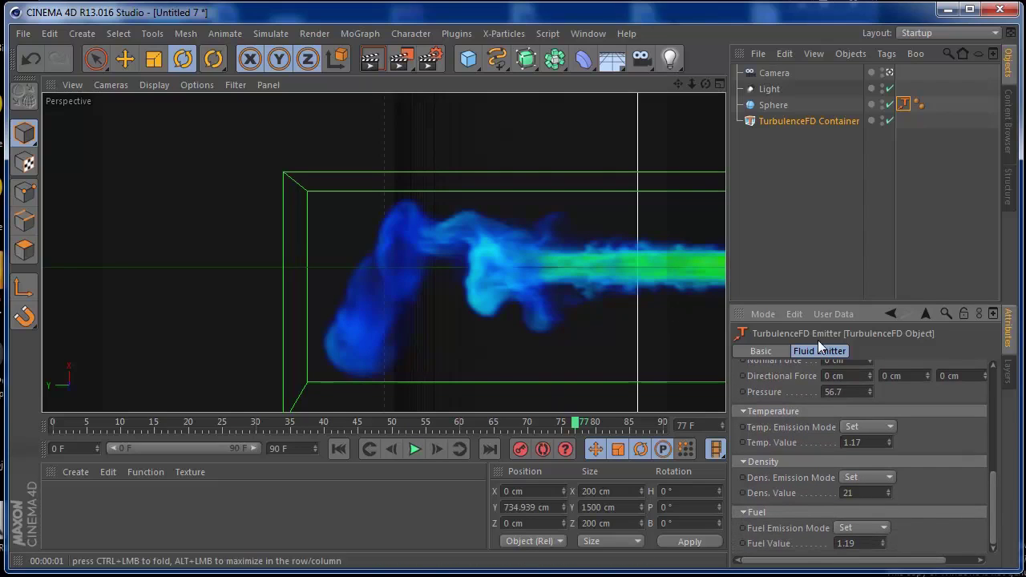
mouse_move(994, 500)
mouse_down()
mouse_move(989, 475)
mouse_move(994, 519)
mouse_up()
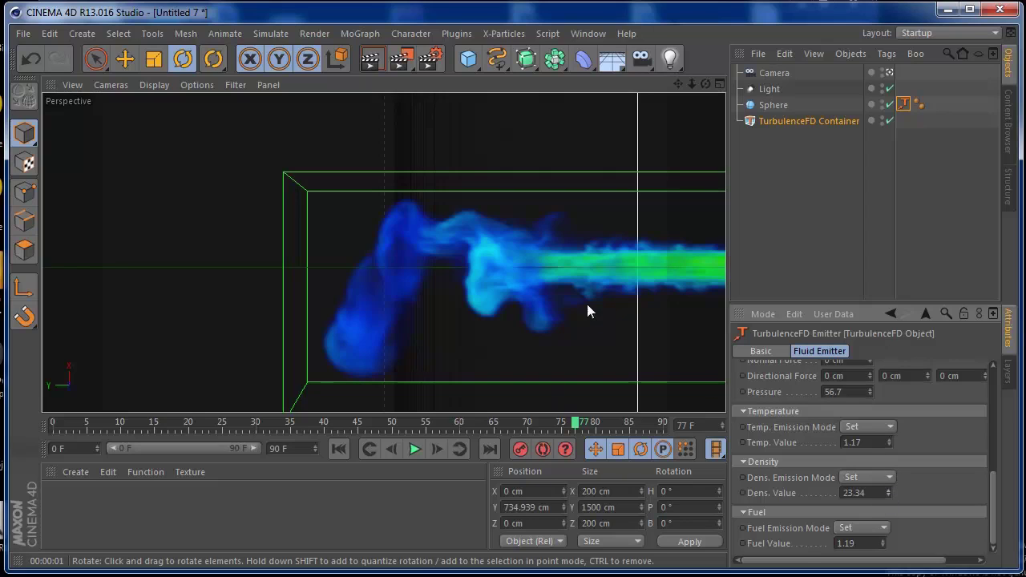
drag(996, 502, 993, 400)
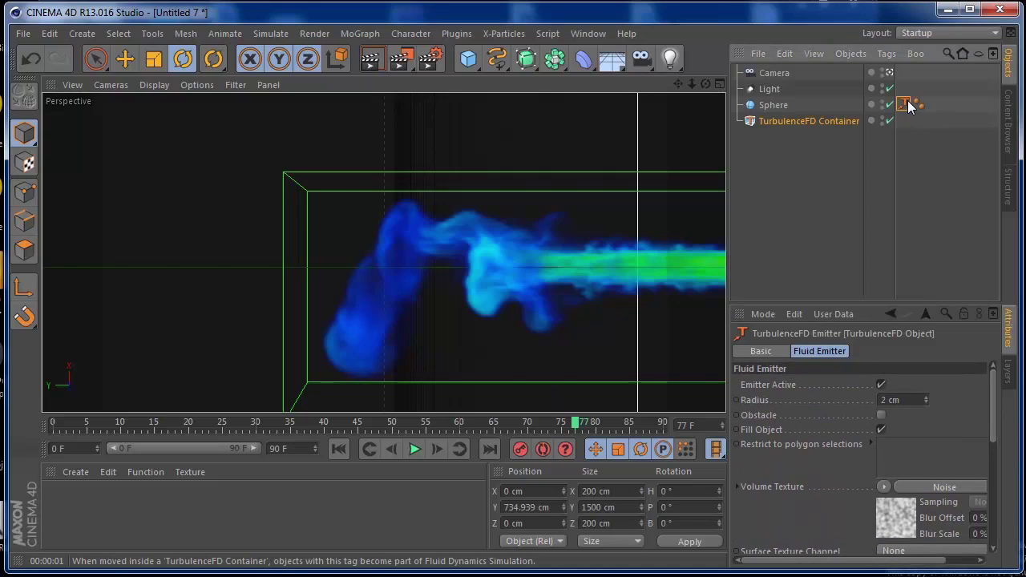
Step: Raise the force Pressure of the sphere's TurbulenceFD emitter further
drag(994, 409, 996, 494)
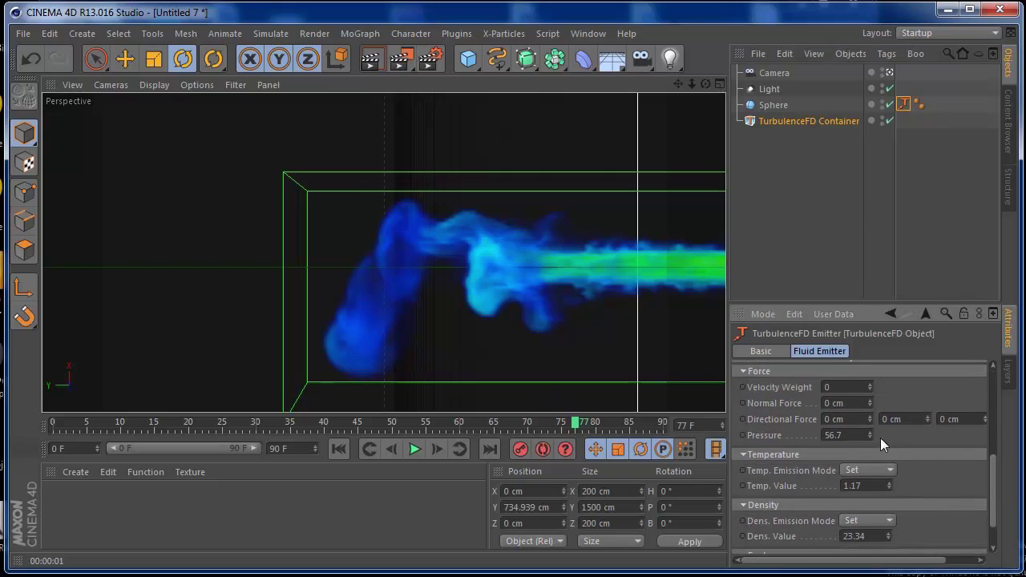
drag(867, 433, 864, 319)
drag(865, 276, 868, 237)
drag(892, 551, 887, 374)
Step: Lighten the Smoke Color in the container's Smoke Shader to a near-white grey of RGB 231, 231, 231
click(847, 120)
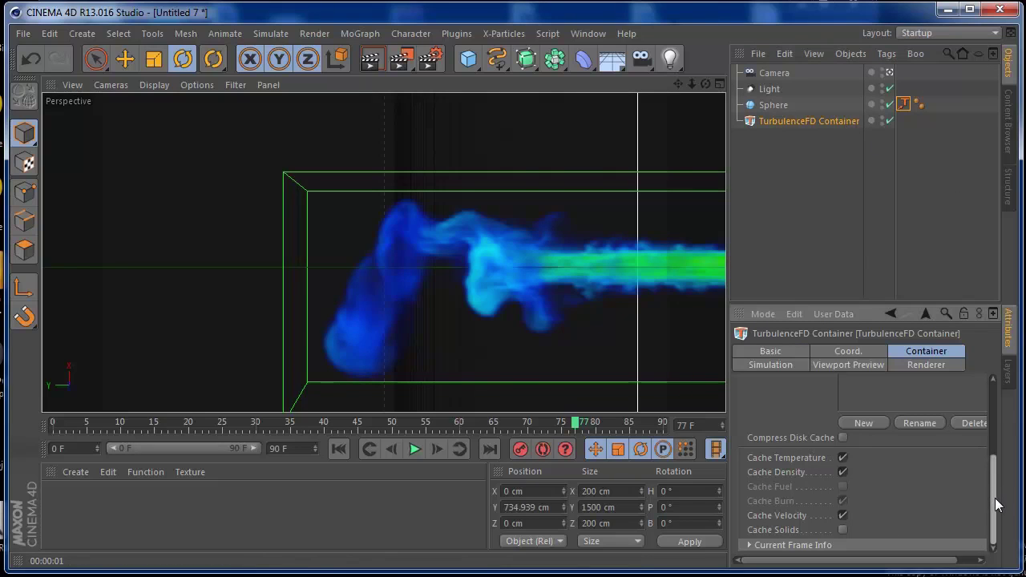
click(927, 365)
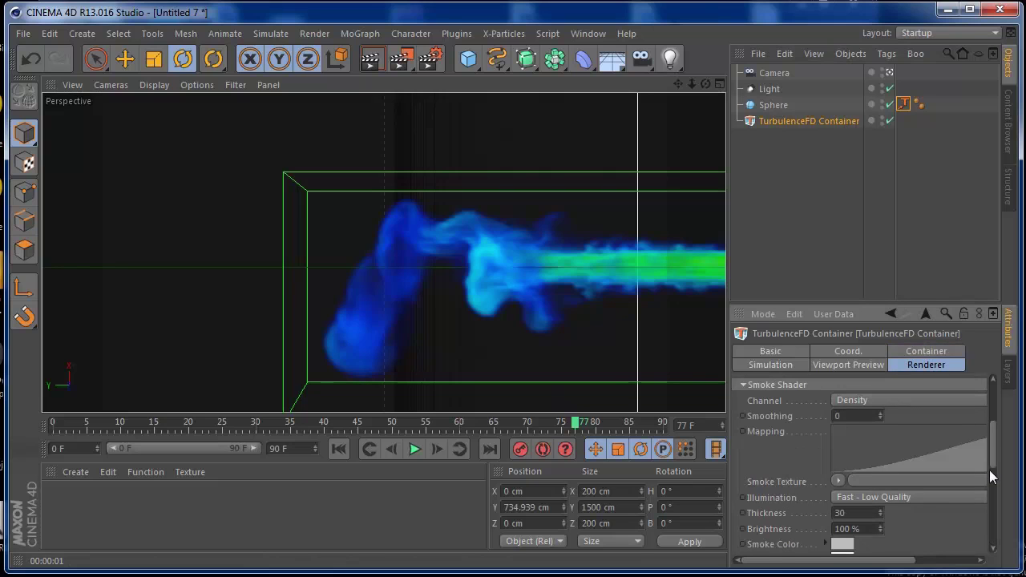
scroll(989, 469, down, 5)
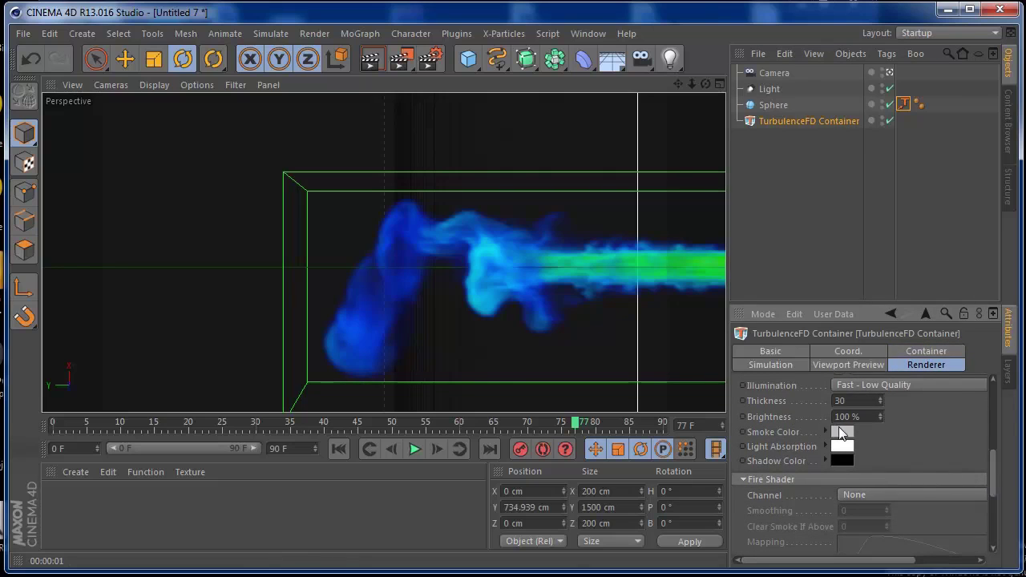
click(841, 432)
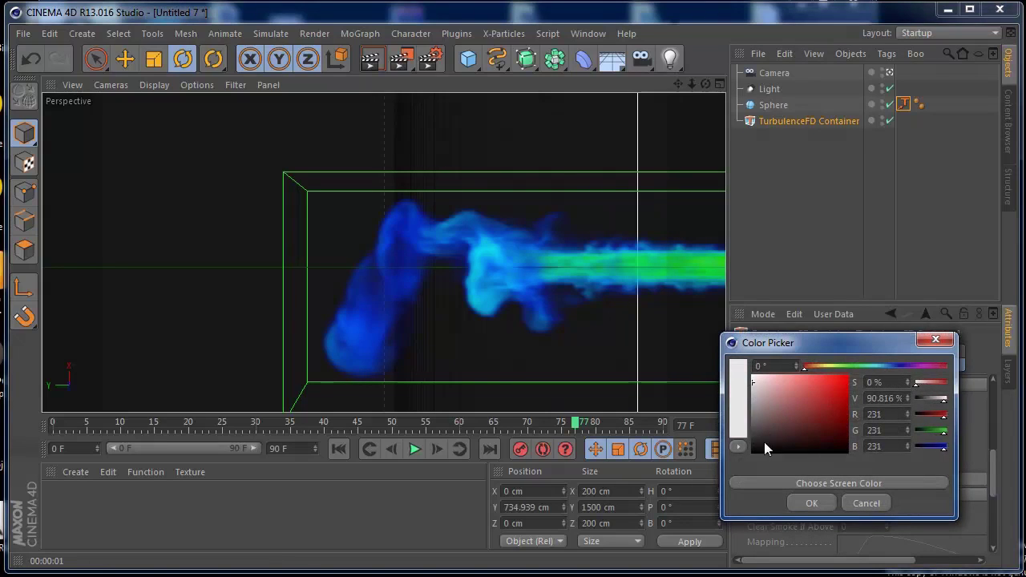
click(810, 503)
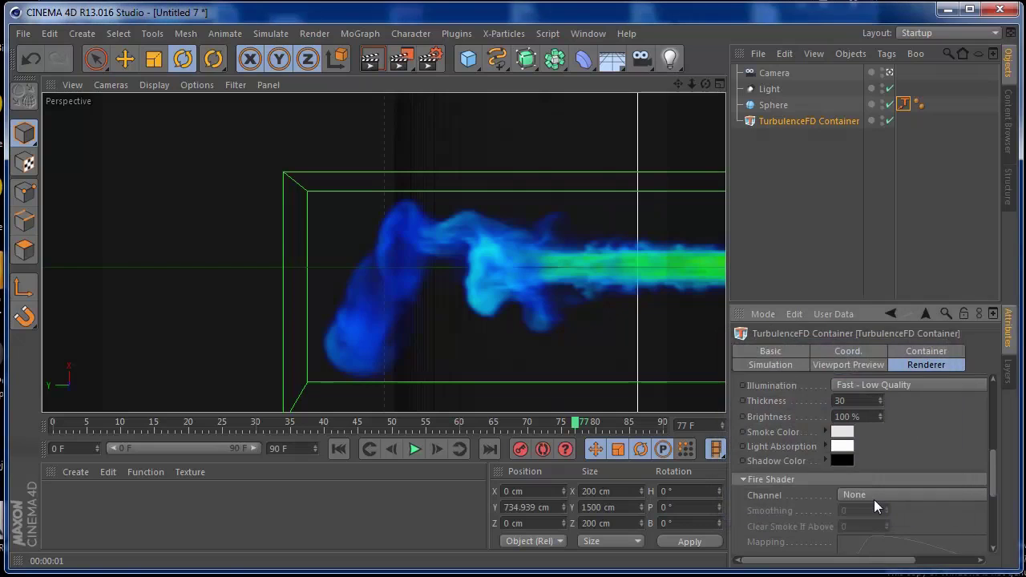
Step: Change the Smoke Shader's Shadow Color to a mid grey of RGB 135, 135, 135
click(842, 461)
drag(805, 447, 757, 447)
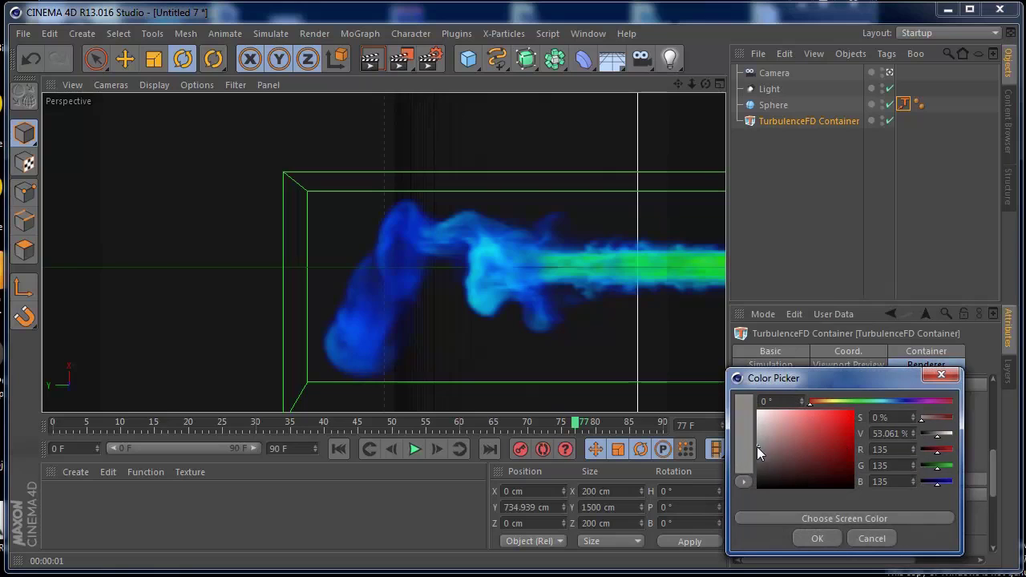
click(813, 538)
drag(992, 488, 987, 416)
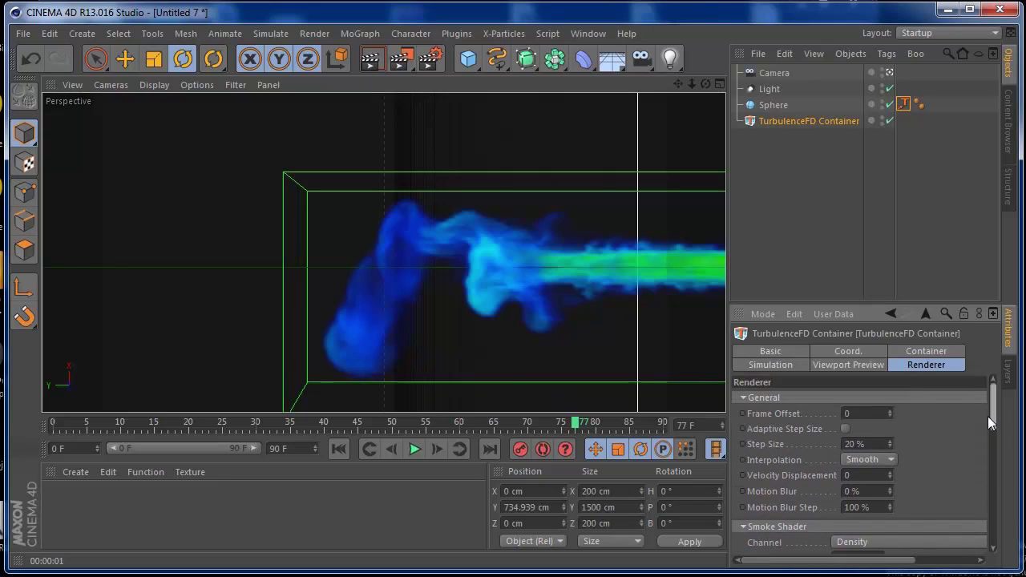
Step: Run the fluid simulation again with the updated emitter settings through frame 90
click(456, 33)
mouse_move(483, 143)
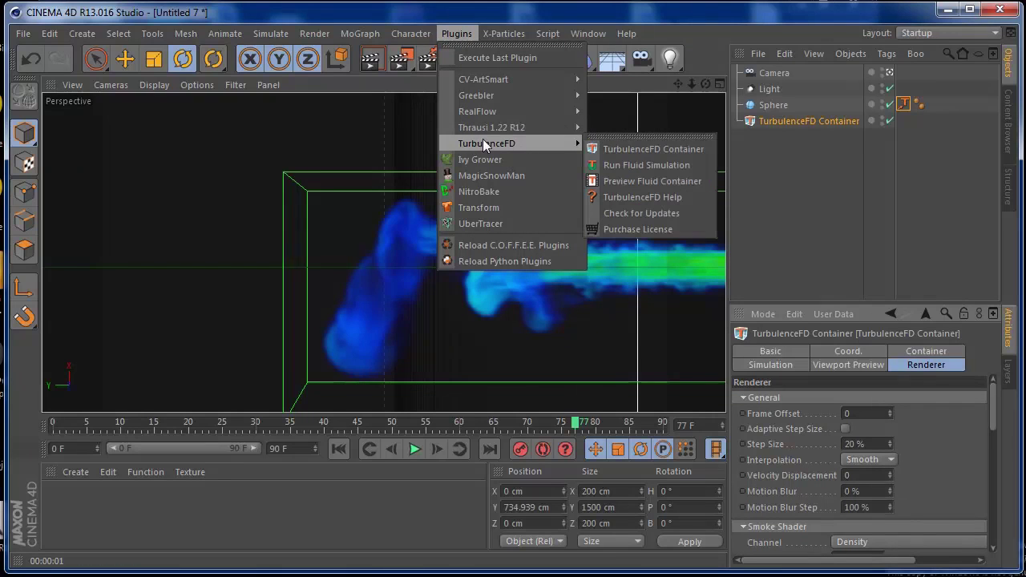
click(633, 165)
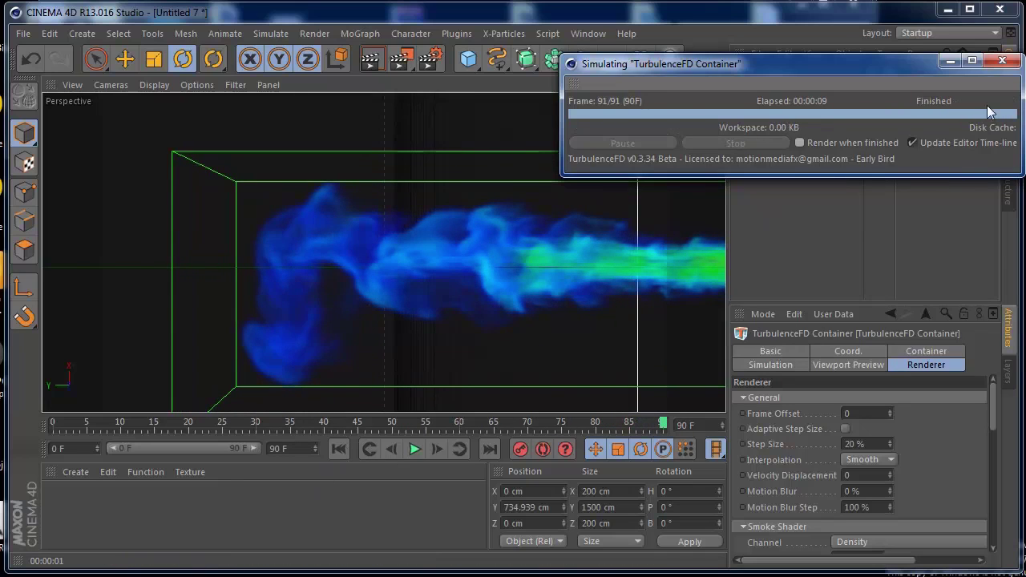
click(1002, 60)
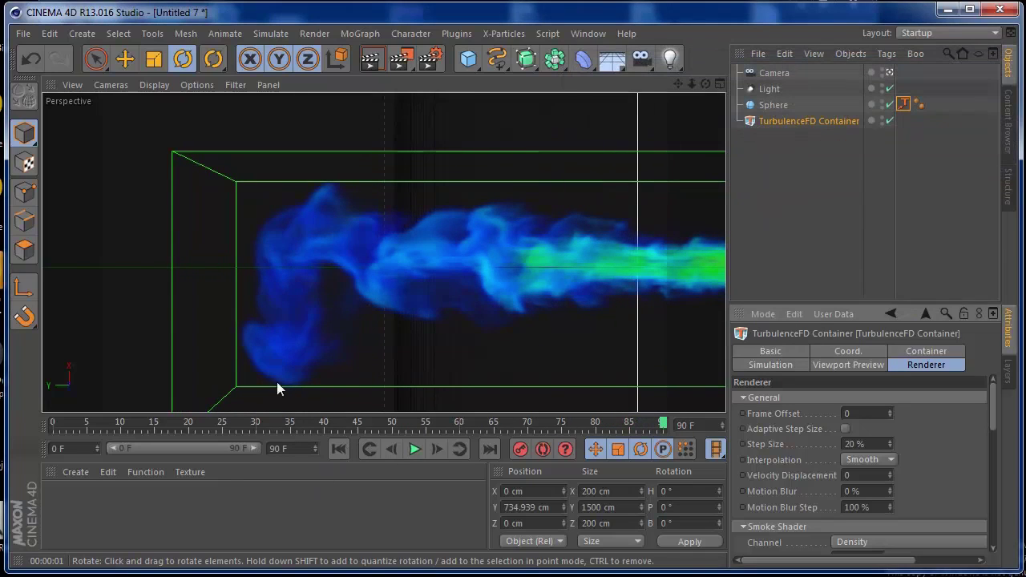
Step: Render the new smoke in the viewport at frame 52 and at frame 40
click(280, 448)
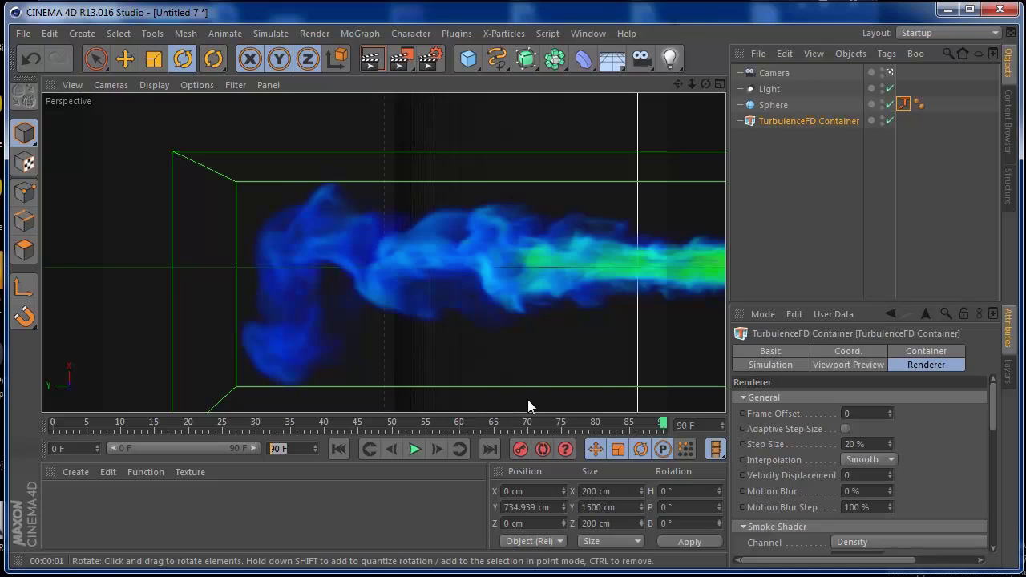
click(394, 425)
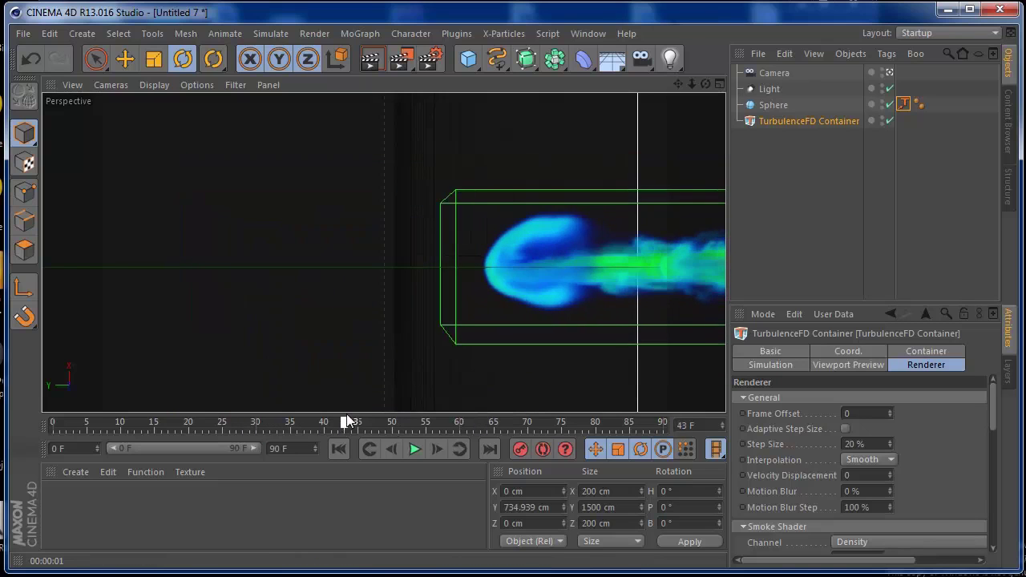
drag(394, 422, 406, 423)
click(371, 58)
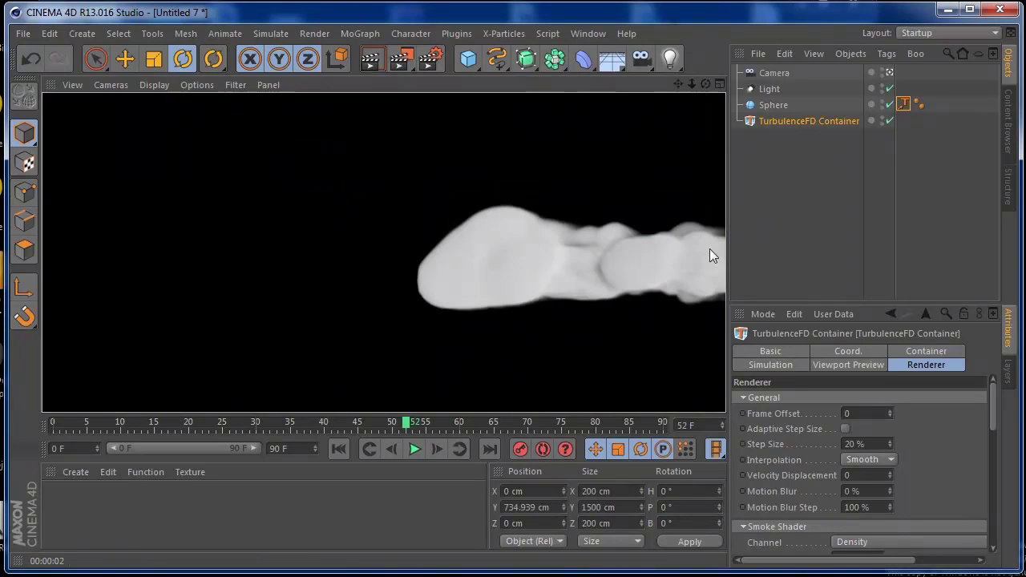
drag(407, 423, 323, 425)
click(368, 61)
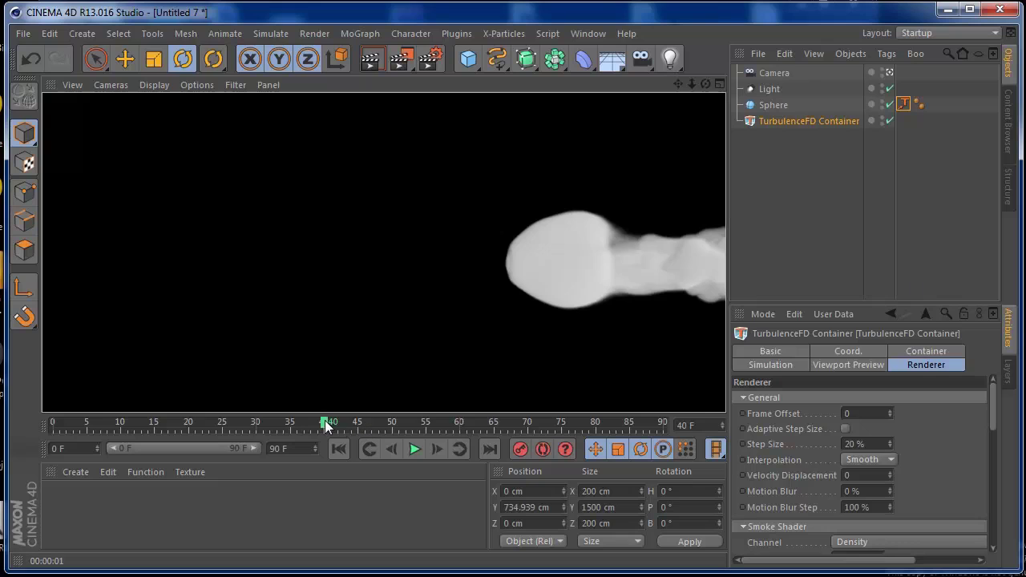
Step: Scrub through the simulation, render frame 59 in the viewport and return to the container's Renderer settings
drag(326, 425, 284, 425)
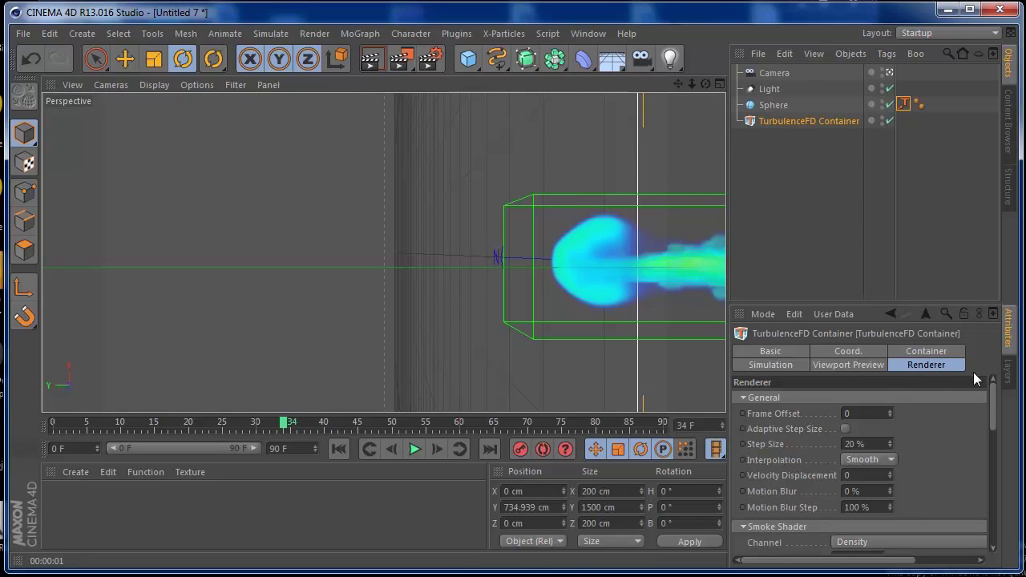
mouse_move(993, 394)
mouse_down()
mouse_move(990, 521)
mouse_move(983, 392)
mouse_up()
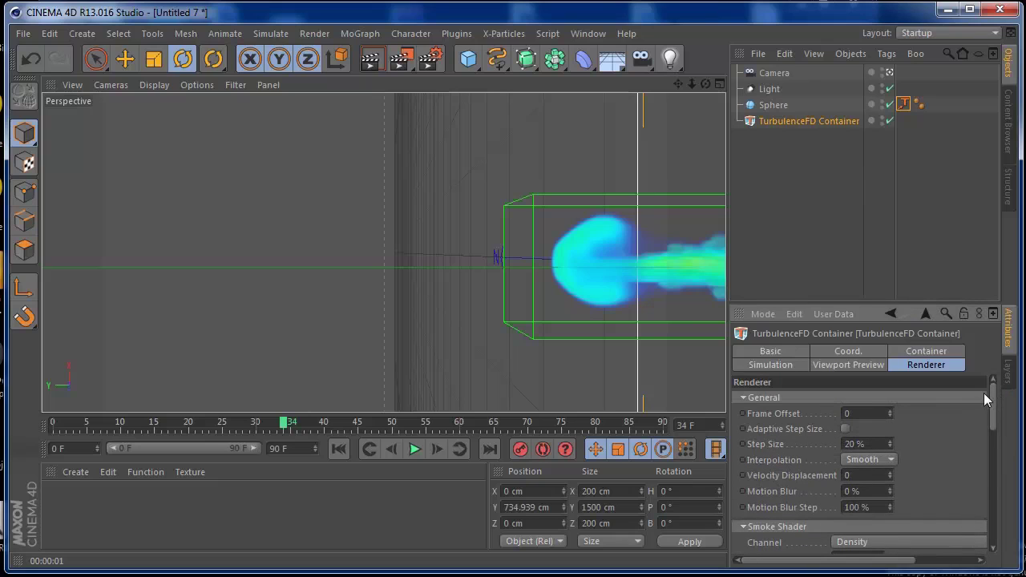
drag(279, 427, 455, 425)
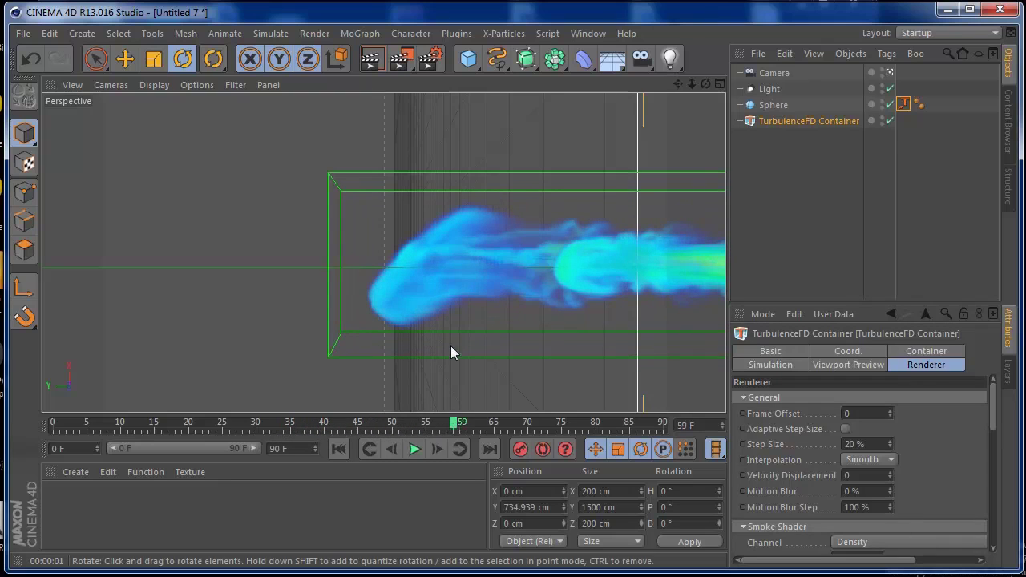
click(371, 58)
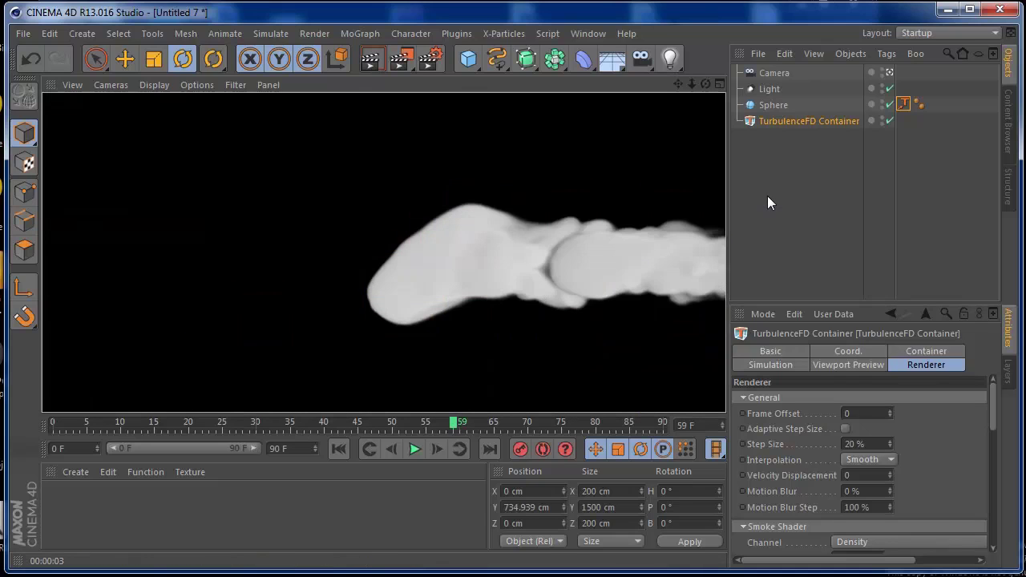
click(919, 367)
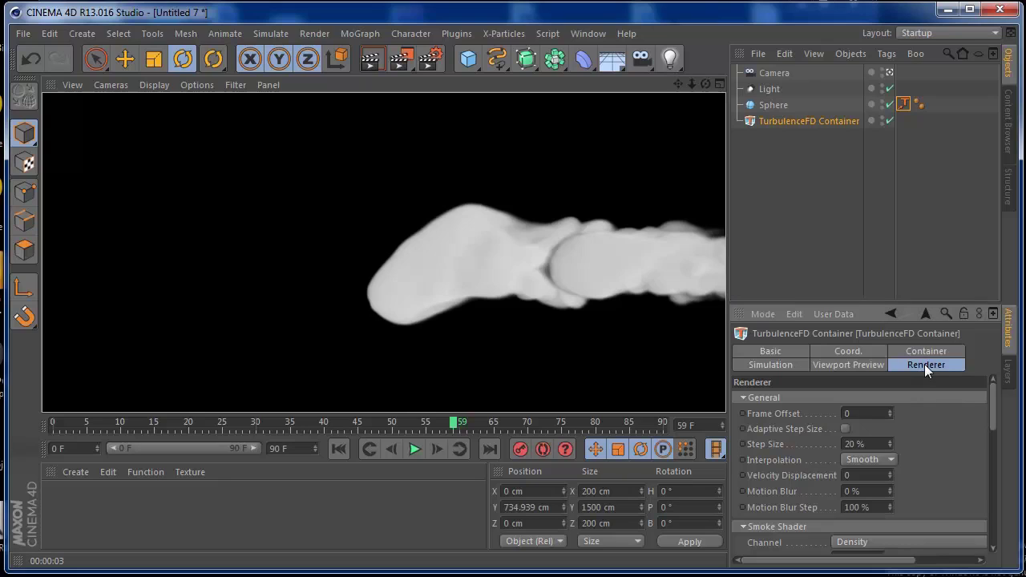